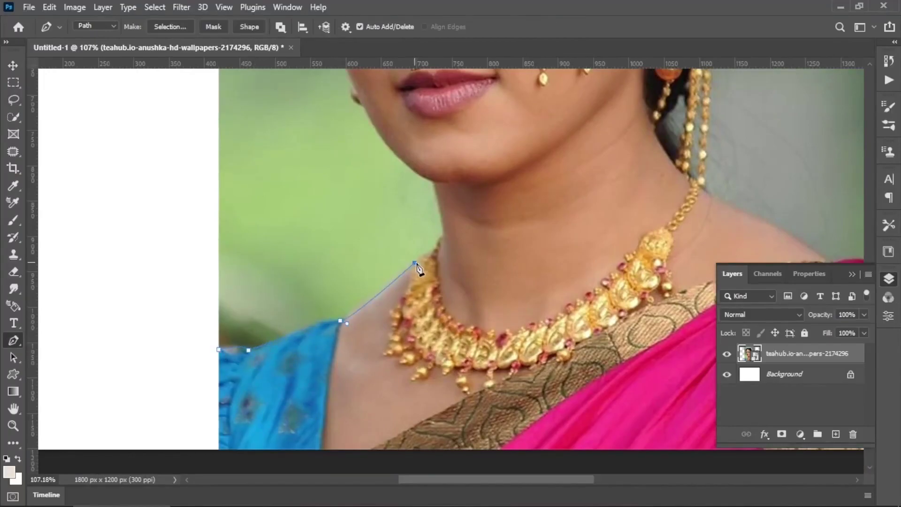
# - Trace the pen path from below the chin up the neck and along the jawline
pyautogui.click(443, 235)
pyautogui.moveTo(431, 181); pyautogui.dragTo(417, 245)
pyautogui.click(417, 245)
pyautogui.moveTo(367, 186); pyautogui.dragTo(452, 311)
pyautogui.moveTo(431, 294); pyautogui.dragTo(417, 243)
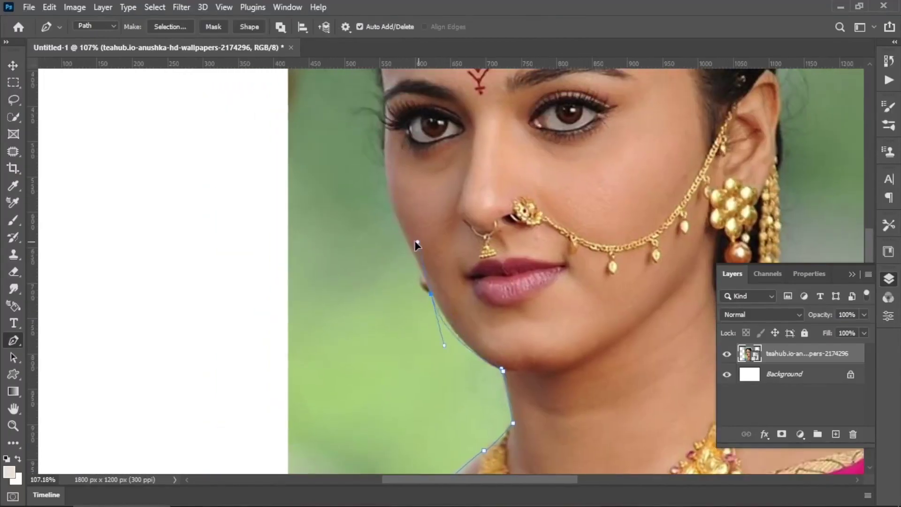
pyautogui.moveTo(422, 277); pyautogui.dragTo(424, 276)
pyautogui.scroll(5, 396, 231)
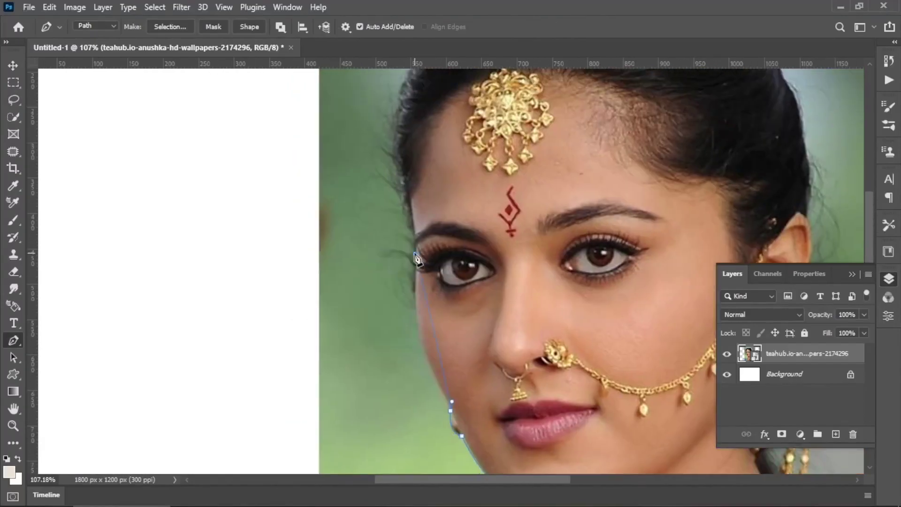
pyautogui.moveTo(449, 402); pyautogui.dragTo(443, 377)
# - Continue the path past the forehead, over the hairline and along the hair toward the ear
pyautogui.scroll(5, 425, 197)
pyautogui.moveTo(434, 232); pyautogui.dragTo(469, 179)
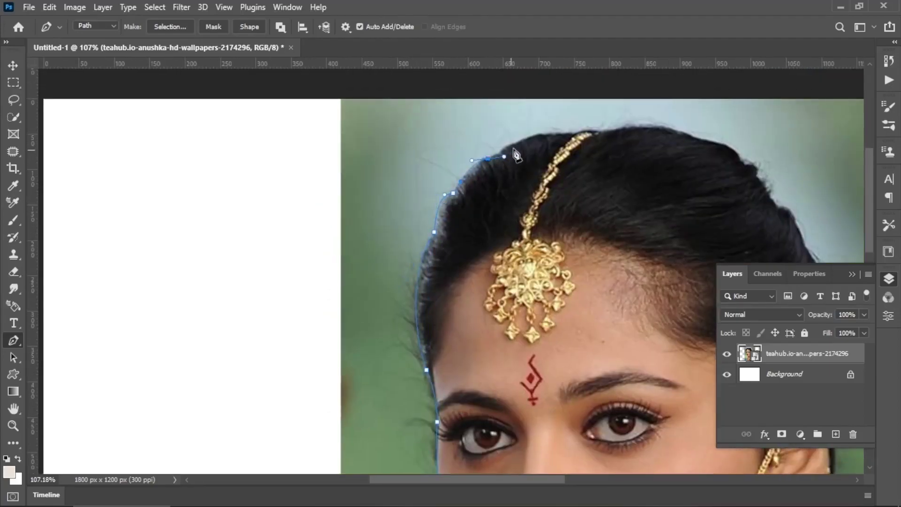
pyautogui.moveTo(617, 141); pyautogui.dragTo(313, 205)
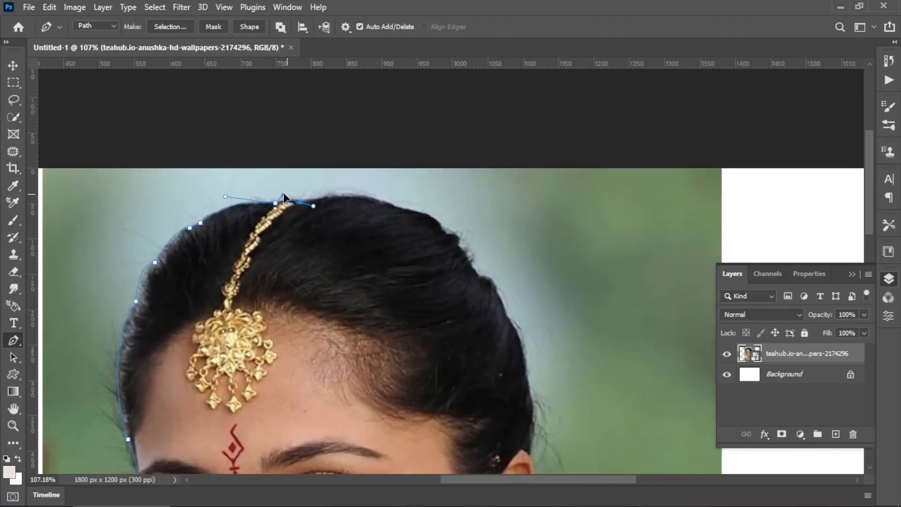
pyautogui.moveTo(393, 207)
pyautogui.mouseDown()
pyautogui.moveTo(429, 225)
pyautogui.moveTo(453, 259)
pyautogui.mouseUp()
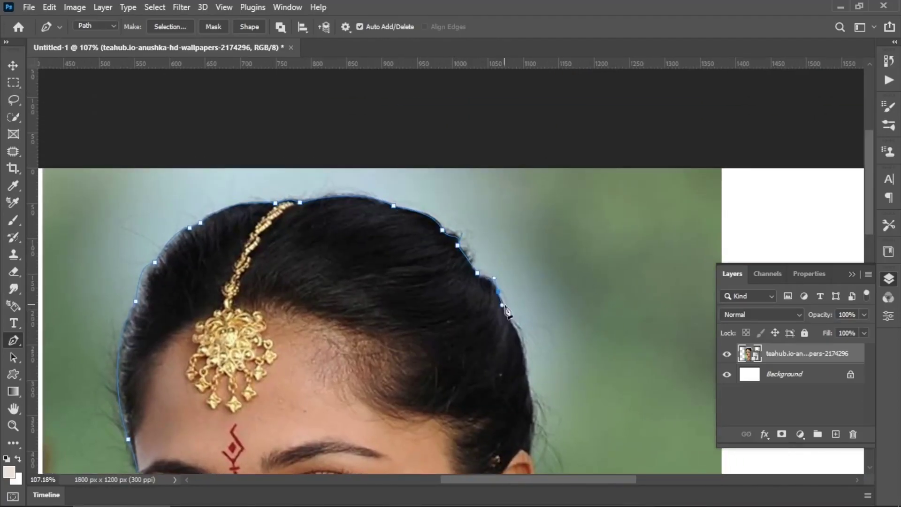
pyautogui.moveTo(530, 458); pyautogui.dragTo(526, 467)
pyautogui.moveTo(530, 458); pyautogui.dragTo(511, 155)
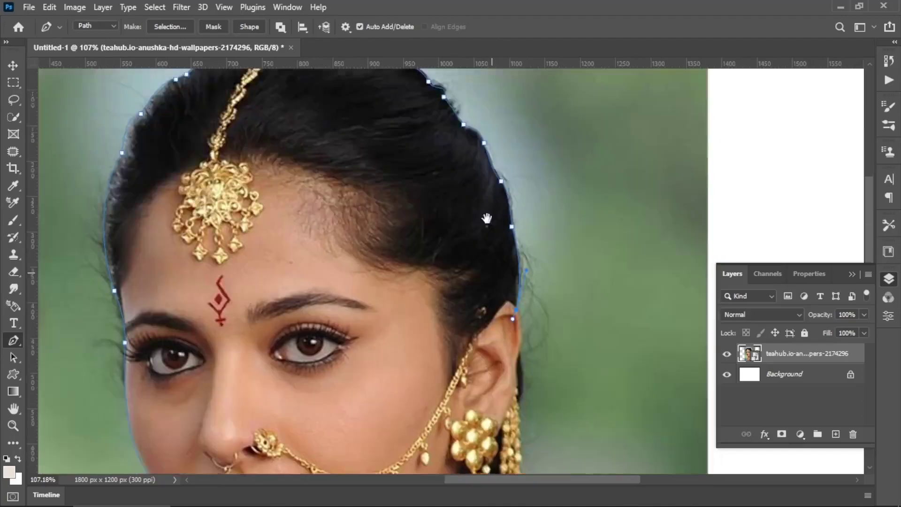
pyautogui.scroll(-1, 498, 263)
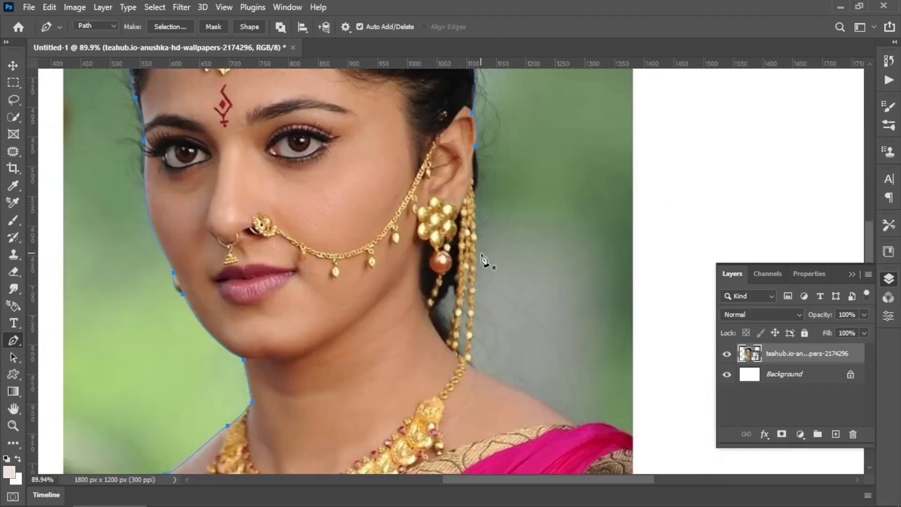
pyautogui.scroll(4, 484, 212)
# - Extend the path from below the ear down the earring chain to the shoulder
pyautogui.moveTo(475, 242)
pyautogui.mouseDown()
pyautogui.moveTo(475, 262)
pyautogui.moveTo(462, 195)
pyautogui.mouseUp()
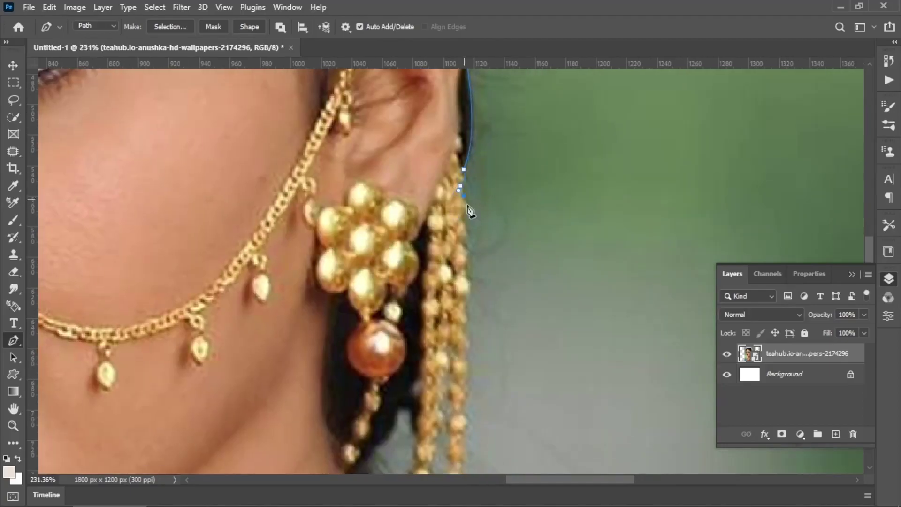
pyautogui.moveTo(463, 242); pyautogui.dragTo(455, 186)
pyautogui.click(448, 189)
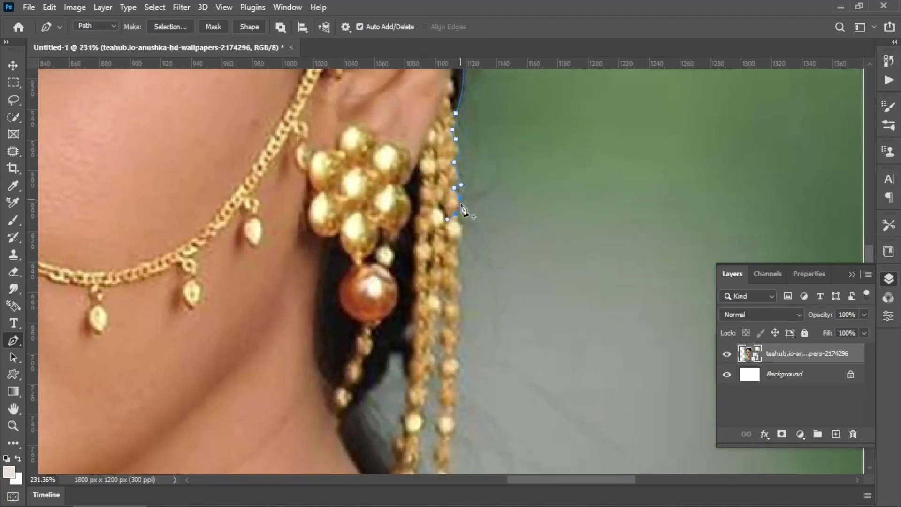
pyautogui.moveTo(460, 273); pyautogui.dragTo(469, 205)
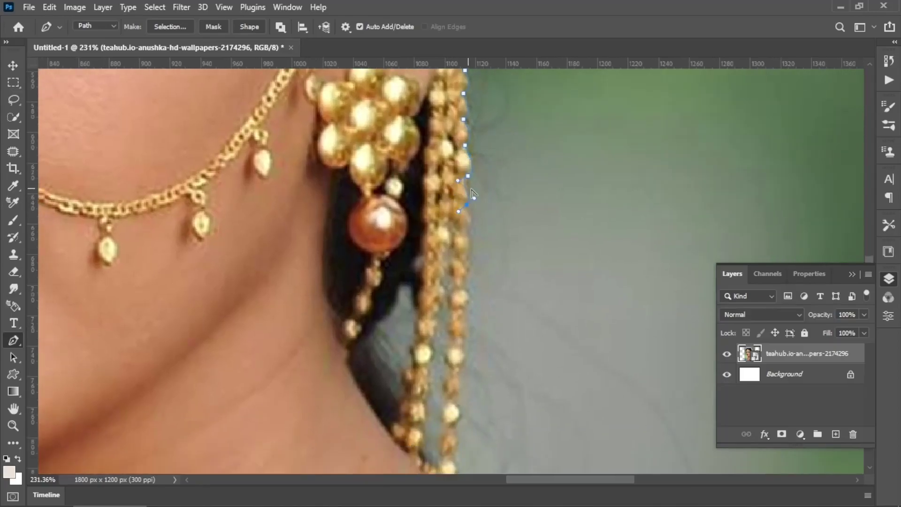
pyautogui.click(469, 256)
pyautogui.moveTo(466, 273); pyautogui.dragTo(465, 225)
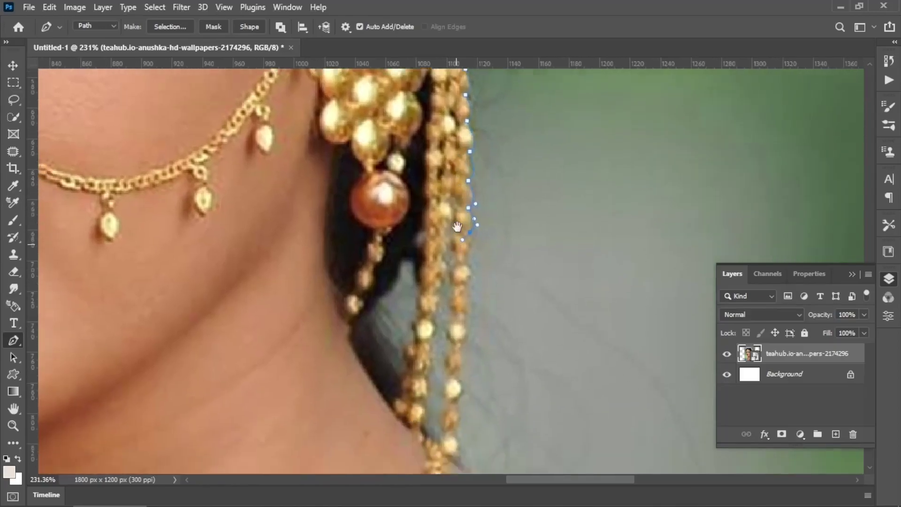
pyautogui.click(466, 287)
pyautogui.moveTo(468, 310); pyautogui.dragTo(475, 277)
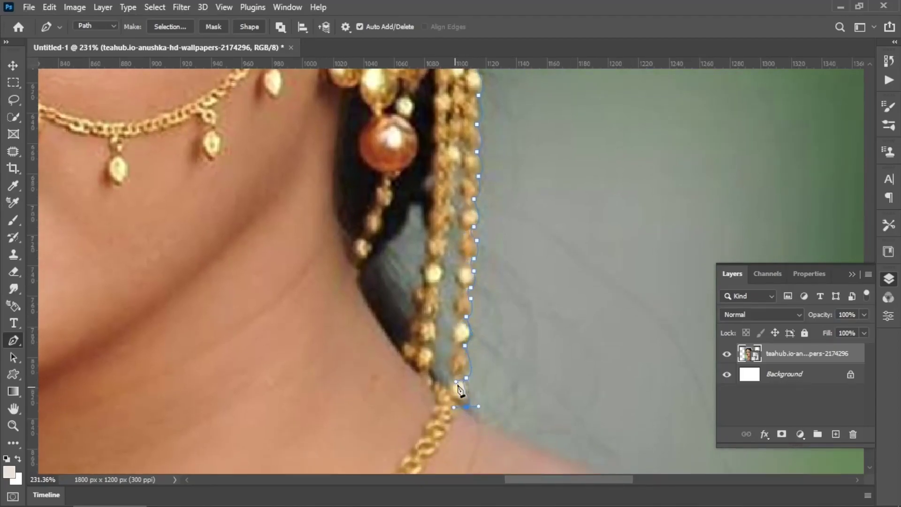
pyautogui.scroll(-4, 459, 388)
pyautogui.moveTo(449, 310); pyautogui.dragTo(450, 176)
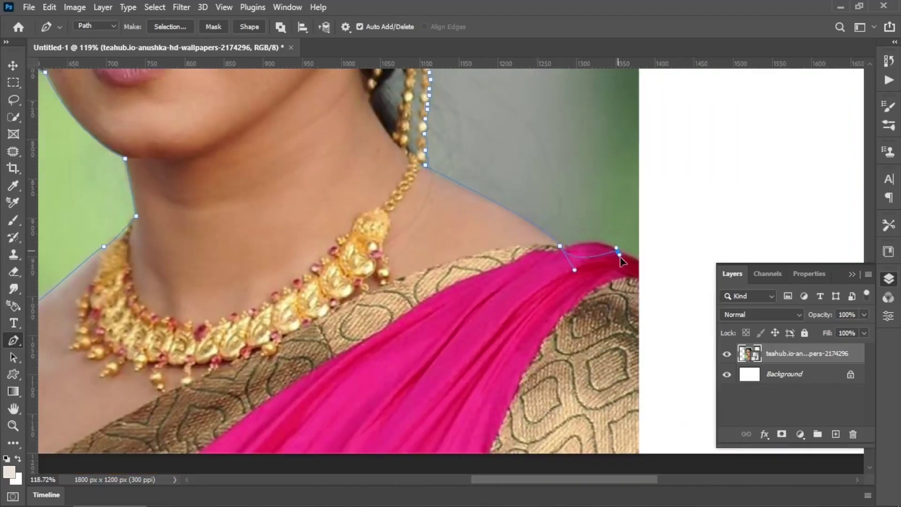
pyautogui.scroll(-2, 642, 268)
# - Run the path down the photo's right edge, along the bottom, and close it
pyautogui.click(647, 275)
pyautogui.click(612, 389)
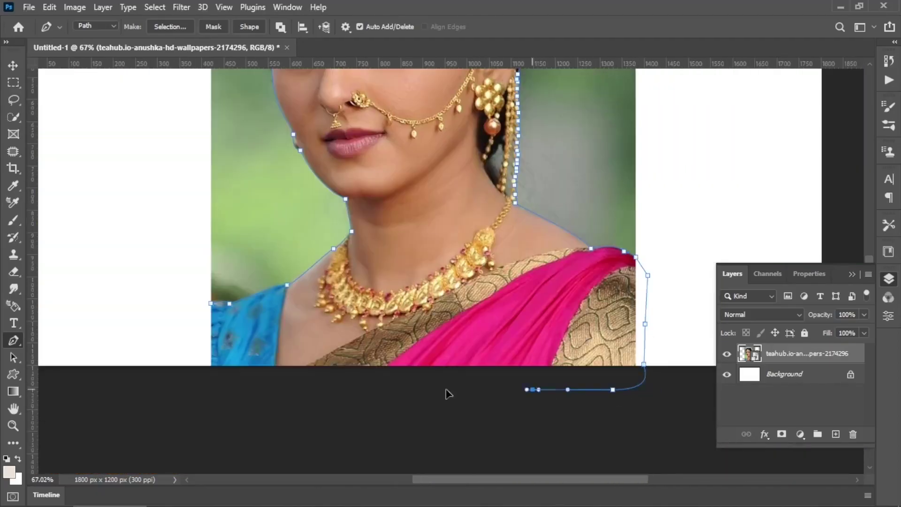
pyautogui.click(409, 389)
pyautogui.click(188, 372)
pyautogui.click(212, 304)
pyautogui.scroll(3, 492, 173)
pyautogui.scroll(1, 501, 357)
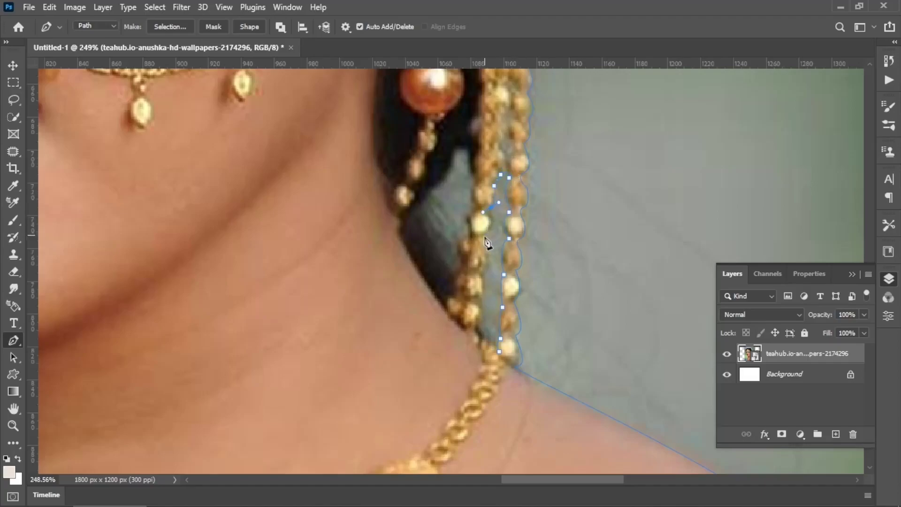
# - Start a new subpath up the chain's inner edge to the top of the background gap
pyautogui.click(470, 333)
pyautogui.click(446, 314)
pyautogui.click(453, 296)
pyautogui.click(461, 270)
pyautogui.click(457, 251)
pyautogui.click(460, 235)
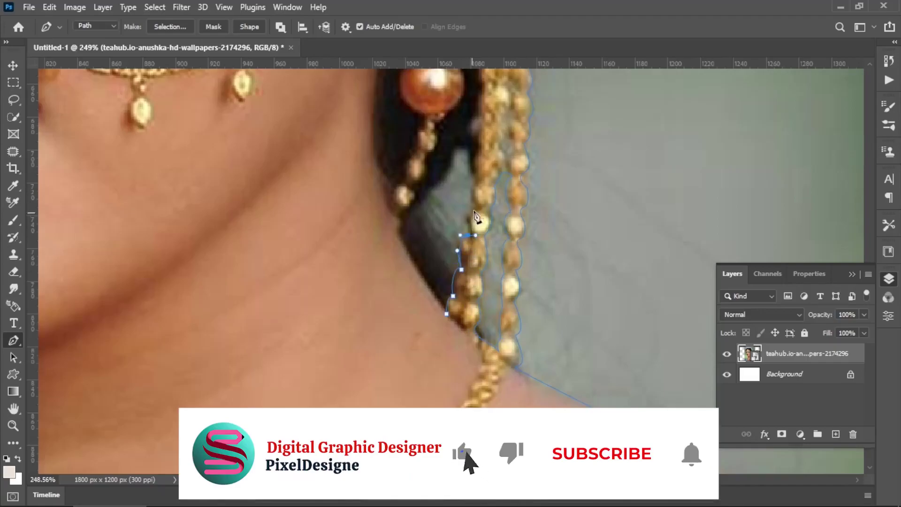
pyautogui.click(475, 209)
pyautogui.click(474, 186)
pyautogui.click(465, 162)
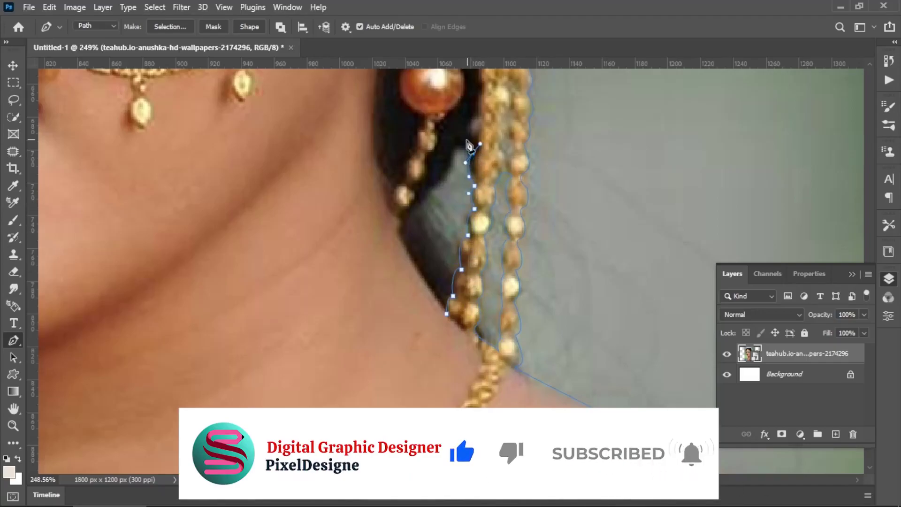
pyautogui.click(456, 150)
# - Curve the gap subpath across to the hair, down the neck edge, and close it
pyautogui.moveTo(431, 190); pyautogui.dragTo(411, 190)
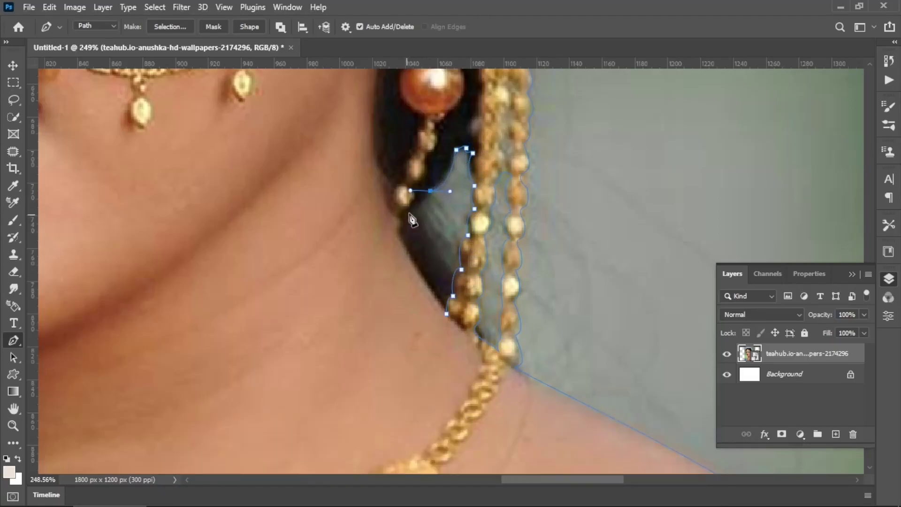
pyautogui.click(400, 220)
pyautogui.click(408, 253)
pyautogui.click(446, 314)
pyautogui.scroll(-3, 525, 273)
# - Raise the portrait's brightness and boost its vibrance
pyautogui.scroll(-3, 525, 274)
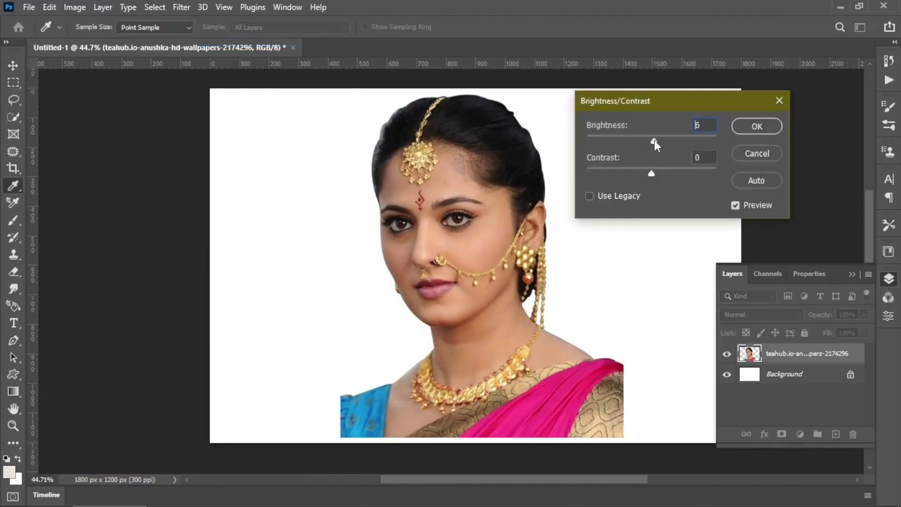
pyautogui.moveTo(654, 141); pyautogui.dragTo(656, 140)
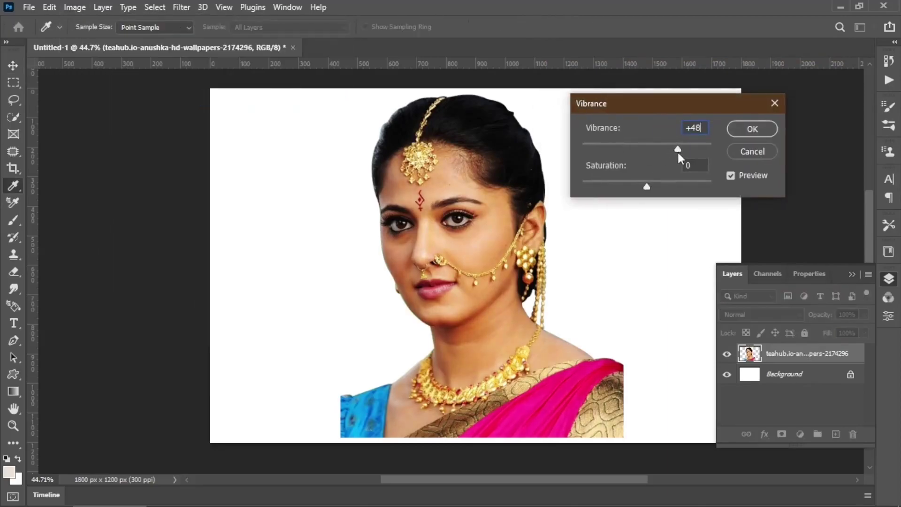
pyautogui.moveTo(649, 187); pyautogui.dragTo(643, 187)
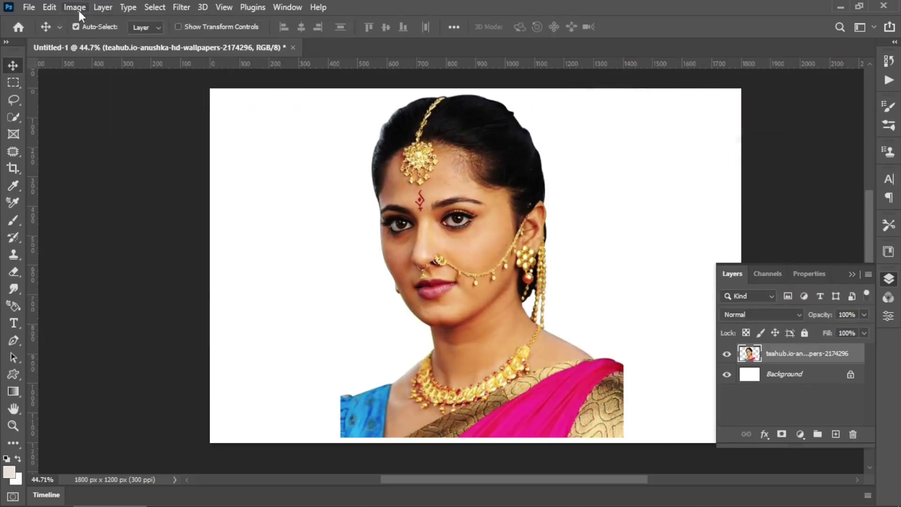
# - Color Balance: shift shadows toward red and blue, highlights toward yellow
pyautogui.click(233, 123)
pyautogui.click(615, 223)
pyautogui.moveTo(722, 154)
pyautogui.mouseDown()
pyautogui.moveTo(725, 185)
pyautogui.moveTo(713, 186)
pyautogui.moveTo(703, 157)
pyautogui.mouseUp()
pyautogui.click(755, 224)
pyautogui.moveTo(719, 187); pyautogui.dragTo(708, 187)
pyautogui.press('Return')
# - Apply Selective Color, adding a little black to the Whites and adjusting the Blacks
pyautogui.click(75, 7)
pyautogui.moveTo(95, 41)
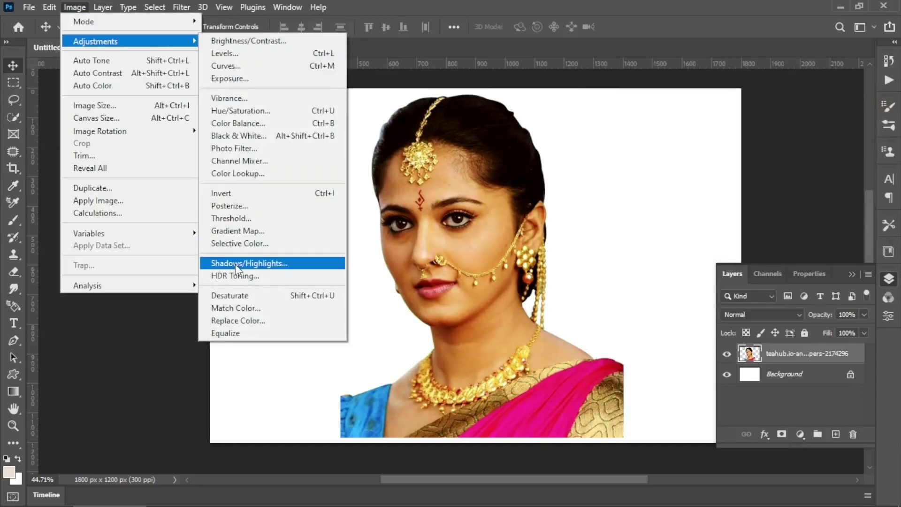
pyautogui.click(239, 243)
pyautogui.click(690, 124)
pyautogui.click(675, 218)
pyautogui.moveTo(680, 249)
pyautogui.mouseDown()
pyautogui.moveTo(661, 251)
pyautogui.moveTo(697, 248)
pyautogui.moveTo(683, 247)
pyautogui.mouseUp()
pyautogui.click(699, 124)
pyautogui.click(681, 237)
pyautogui.press('Return')
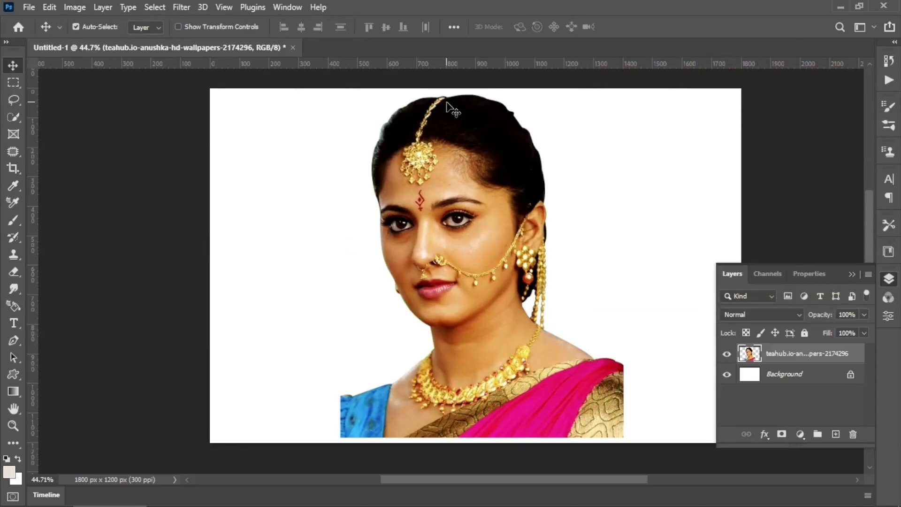
# - Sharpen the portrait with Unsharp Mask at an increased amount
pyautogui.click(181, 7)
pyautogui.click(374, 308)
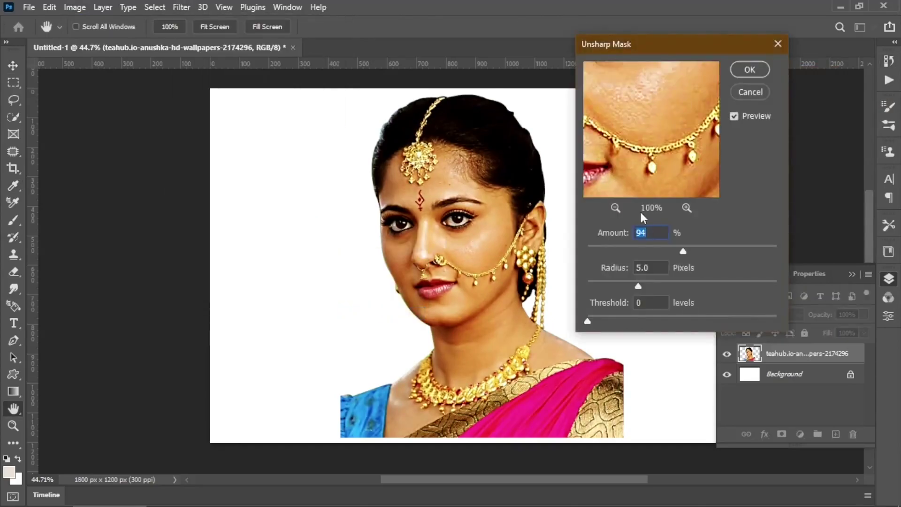
pyautogui.moveTo(676, 194)
pyautogui.mouseDown()
pyautogui.moveTo(696, 269)
pyautogui.moveTo(697, 251)
pyautogui.mouseUp()
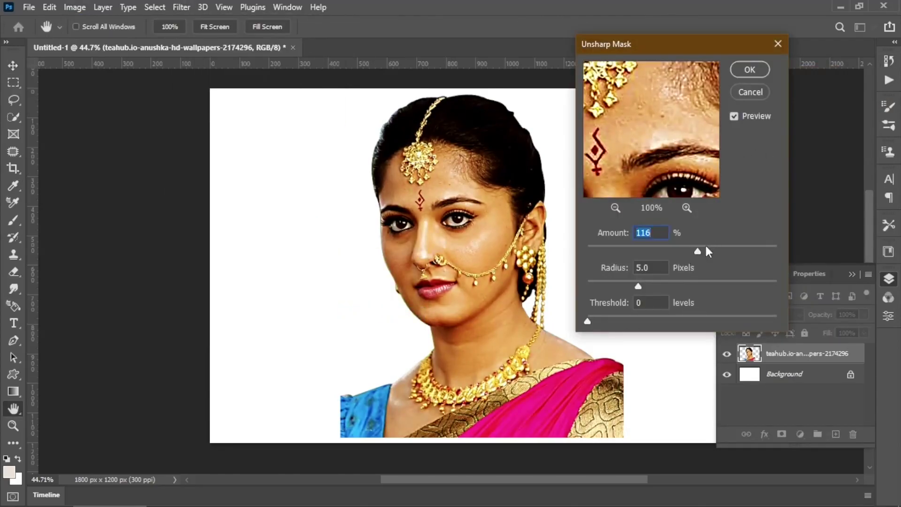
pyautogui.click(741, 70)
pyautogui.hotkey('ctrl', '+')
# - Switch to the Smudge tool, zoom in on the face and shrink the brush
pyautogui.click(13, 289)
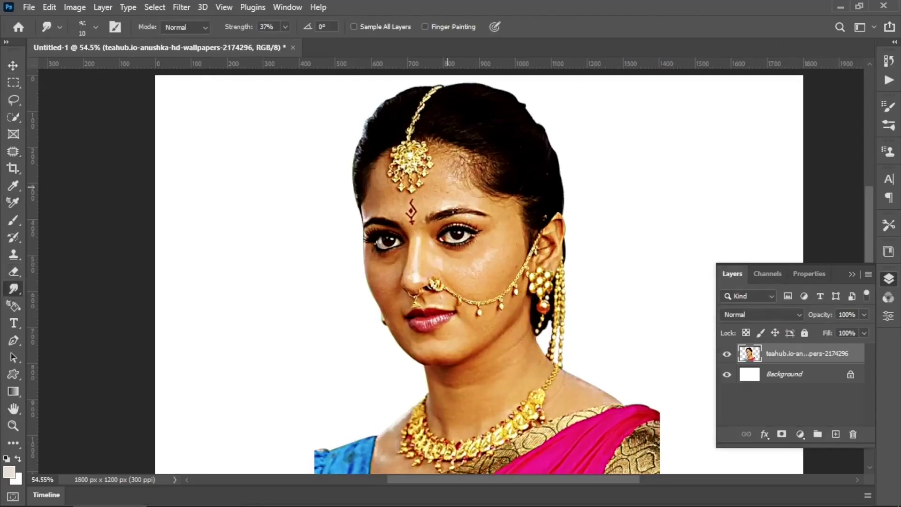
pyautogui.hotkey('ctrl', '+')
pyautogui.moveTo(246, 29); pyautogui.dragTo(248, 29)
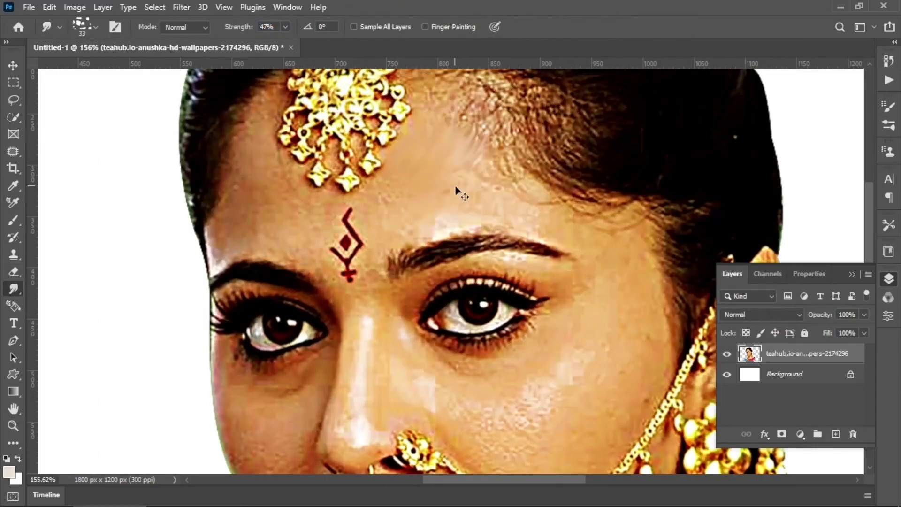
pyautogui.scroll(2, 459, 191)
pyautogui.press('[')
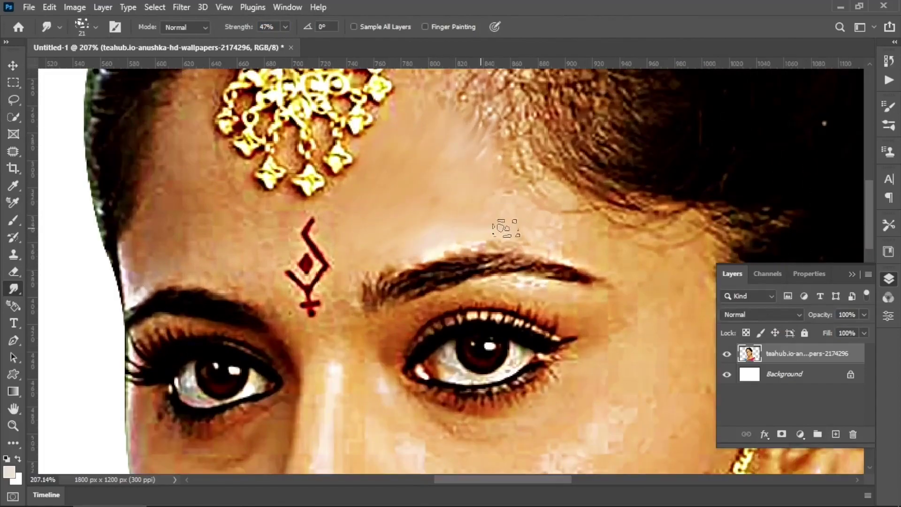
pyautogui.scroll(3, 506, 229)
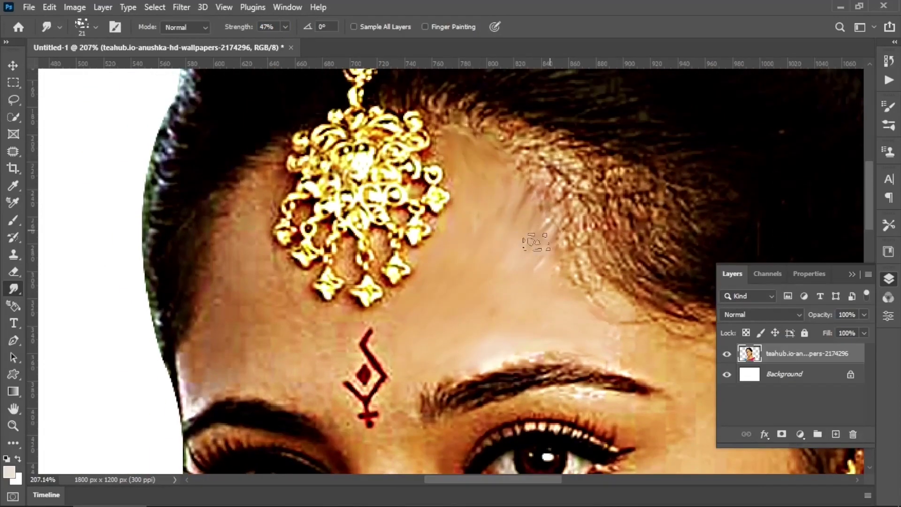
# - Smudge the forehead skin around the gold ornament smooth
pyautogui.moveTo(549, 221)
pyautogui.mouseDown()
pyautogui.moveTo(422, 189)
pyautogui.moveTo(548, 218)
pyautogui.moveTo(479, 325)
pyautogui.mouseUp()
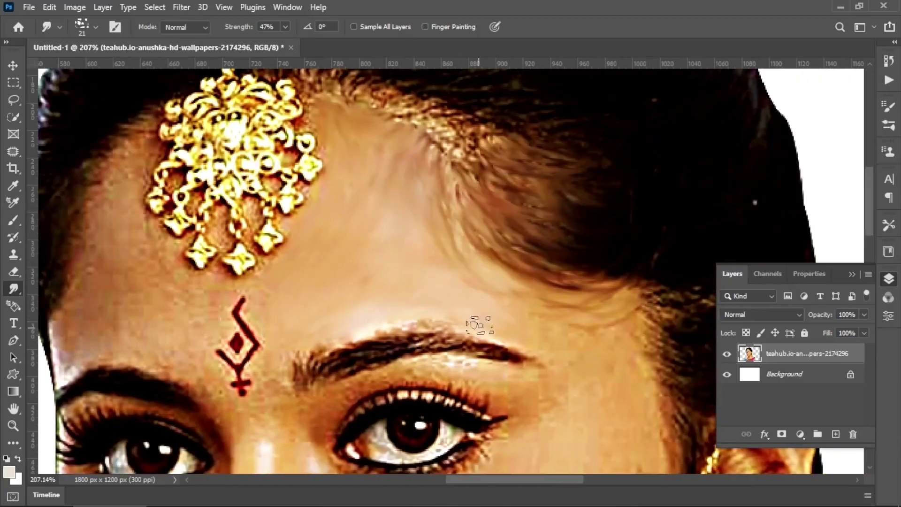
pyautogui.moveTo(153, 259); pyautogui.dragTo(387, 306)
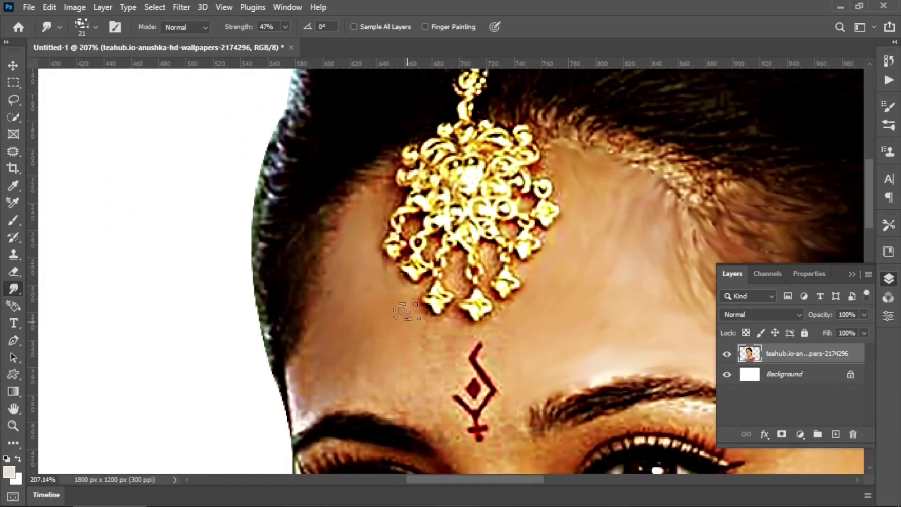
pyautogui.scroll(-2, 385, 318)
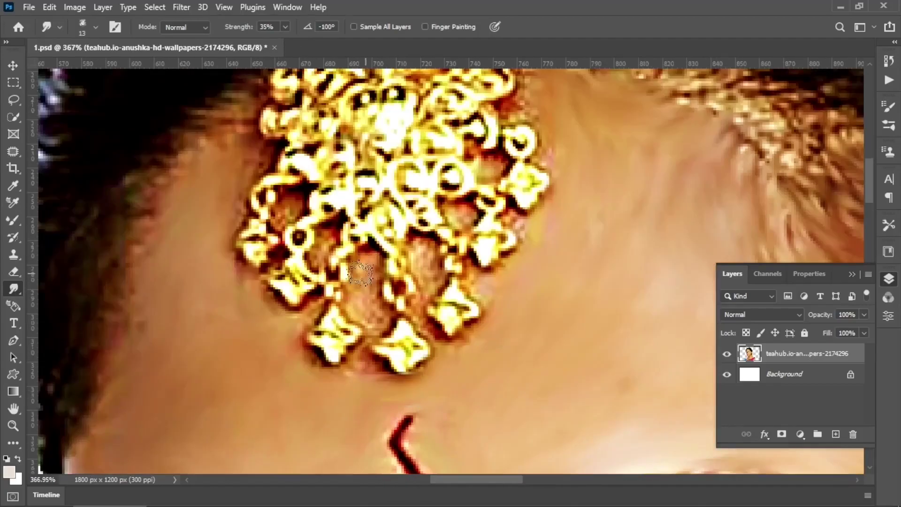
pyautogui.moveTo(360, 272)
pyautogui.mouseDown()
pyautogui.moveTo(370, 356)
pyautogui.moveTo(302, 372)
pyautogui.moveTo(277, 257)
pyautogui.moveTo(288, 204)
pyautogui.moveTo(363, 277)
pyautogui.mouseUp()
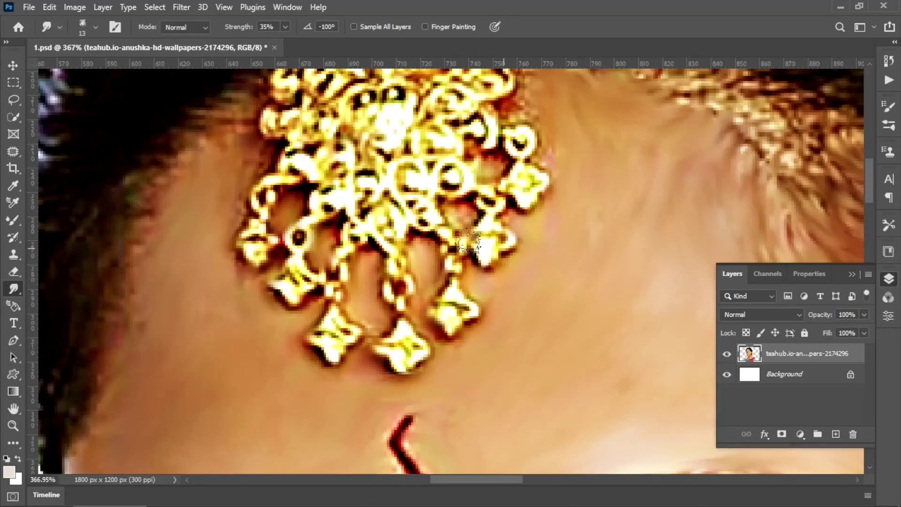
pyautogui.scroll(3, 469, 244)
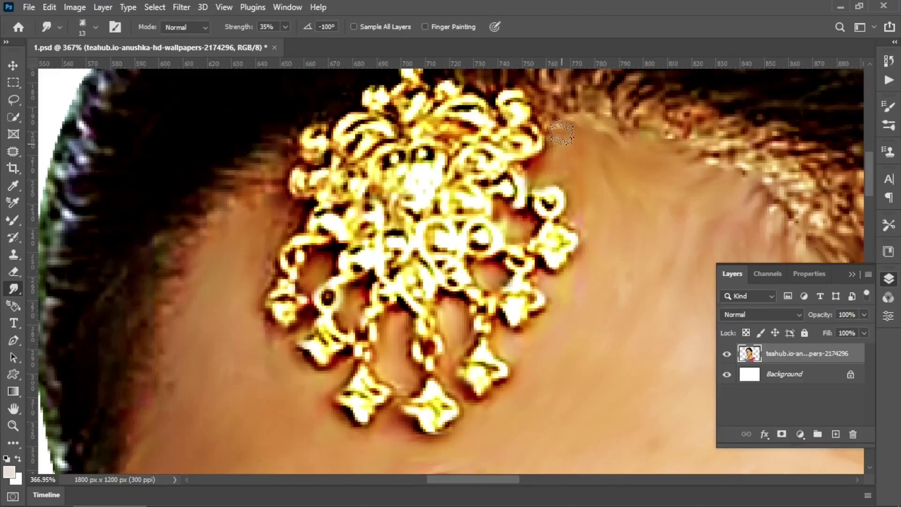
pyautogui.scroll(-1, 628, 186)
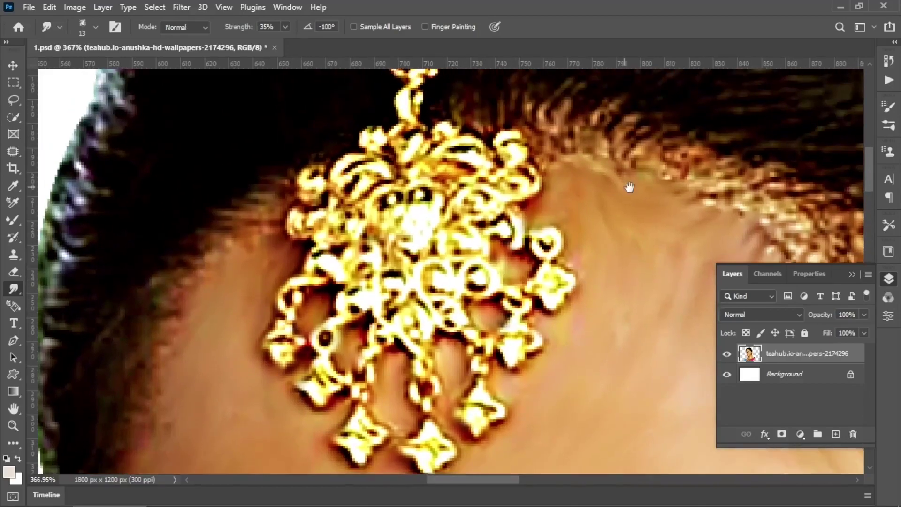
pyautogui.hscroll(5, 455, 178)
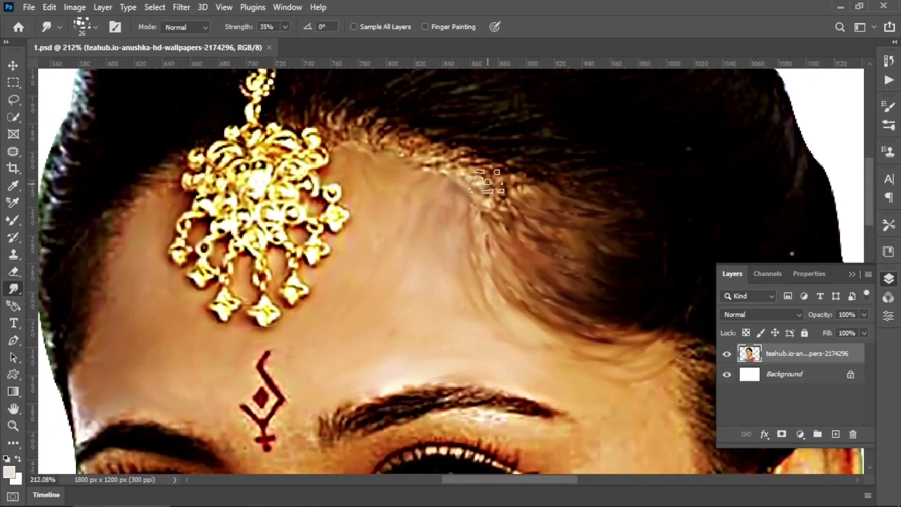
# - Smear the hairline toward the ornament and smooth the hair edge beside the eyebrow
pyautogui.moveTo(486, 183); pyautogui.dragTo(535, 310)
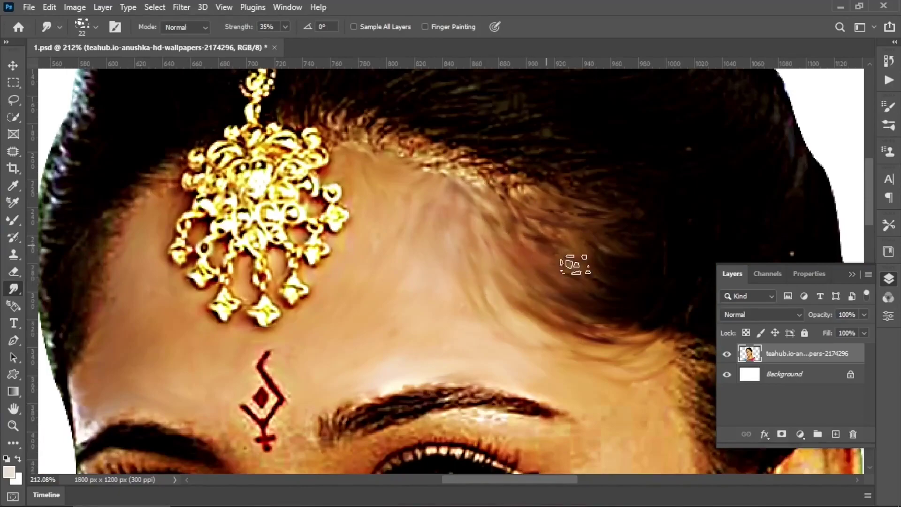
pyautogui.moveTo(575, 265); pyautogui.dragTo(345, 146)
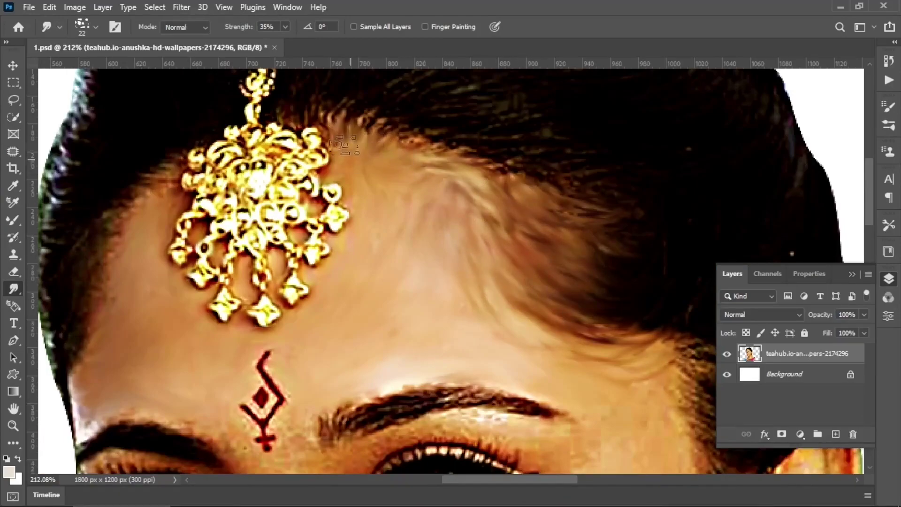
pyautogui.moveTo(530, 221)
pyautogui.mouseDown()
pyautogui.moveTo(425, 182)
pyautogui.moveTo(398, 147)
pyautogui.mouseUp()
pyautogui.scroll(-3, 466, 201)
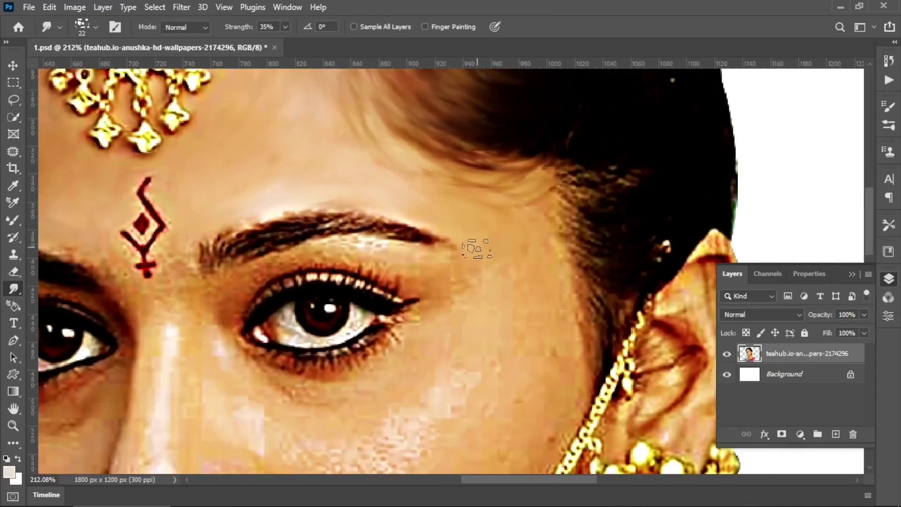
pyautogui.moveTo(328, 251); pyautogui.dragTo(300, 254)
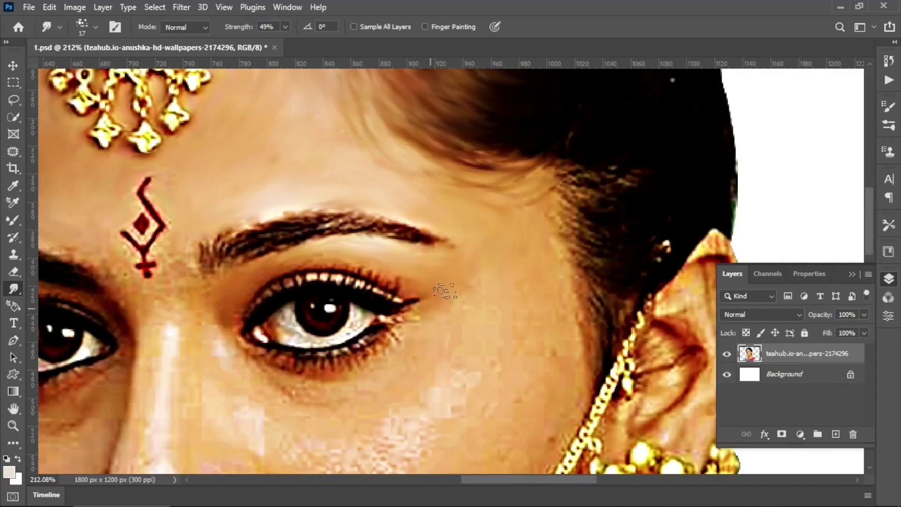
pyautogui.moveTo(555, 239)
pyautogui.mouseDown()
pyautogui.moveTo(577, 198)
pyautogui.moveTo(540, 185)
pyautogui.moveTo(563, 179)
pyautogui.moveTo(554, 146)
pyautogui.mouseUp()
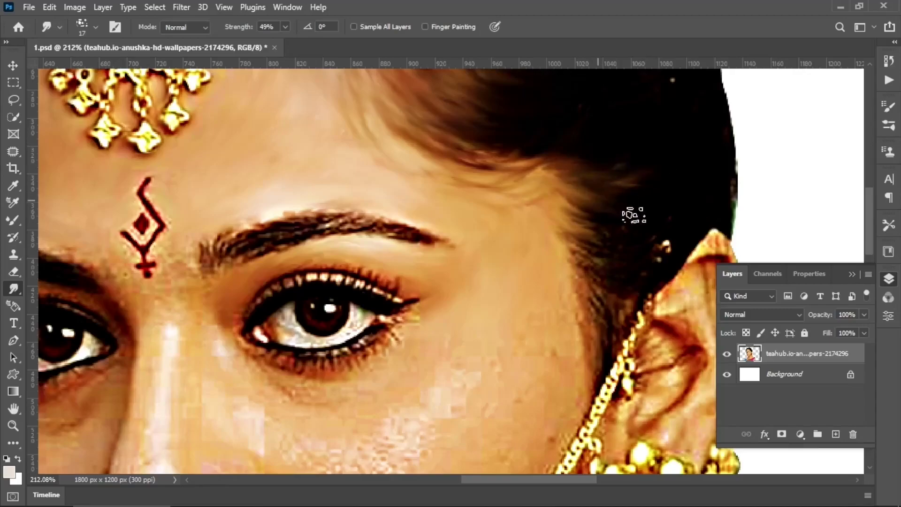
# - Smooth the blocky cheek texture below the eye down toward the nose ring
pyautogui.moveTo(494, 303); pyautogui.dragTo(543, 226)
pyautogui.press(']')
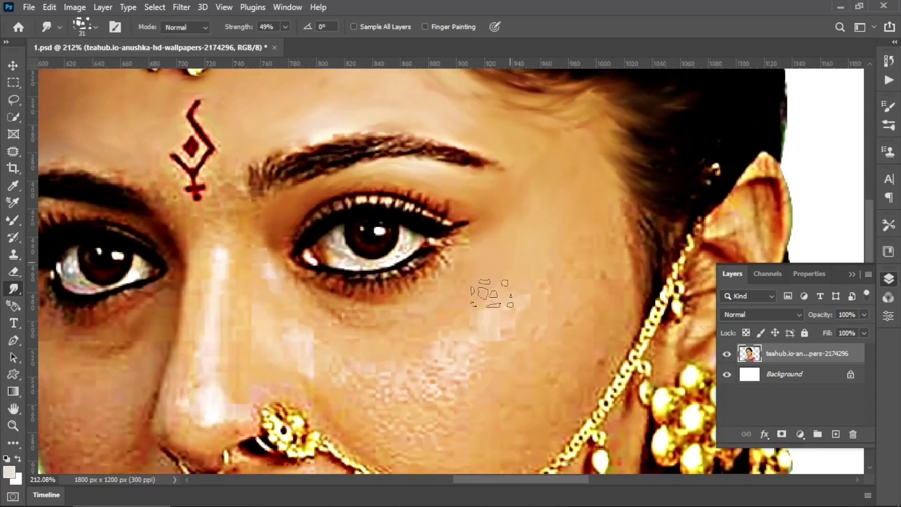
pyautogui.moveTo(493, 291)
pyautogui.mouseDown()
pyautogui.moveTo(593, 236)
pyautogui.moveTo(426, 358)
pyautogui.moveTo(339, 329)
pyautogui.mouseUp()
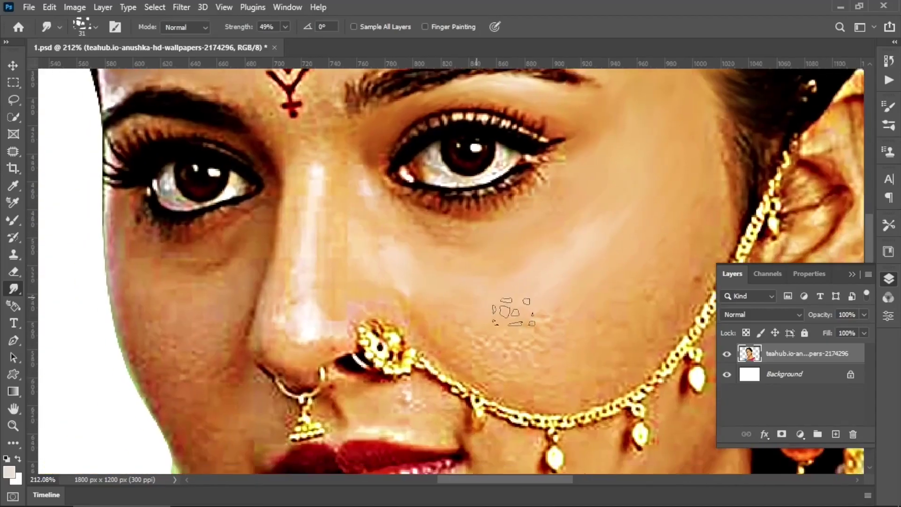
pyautogui.moveTo(416, 391); pyautogui.dragTo(513, 312)
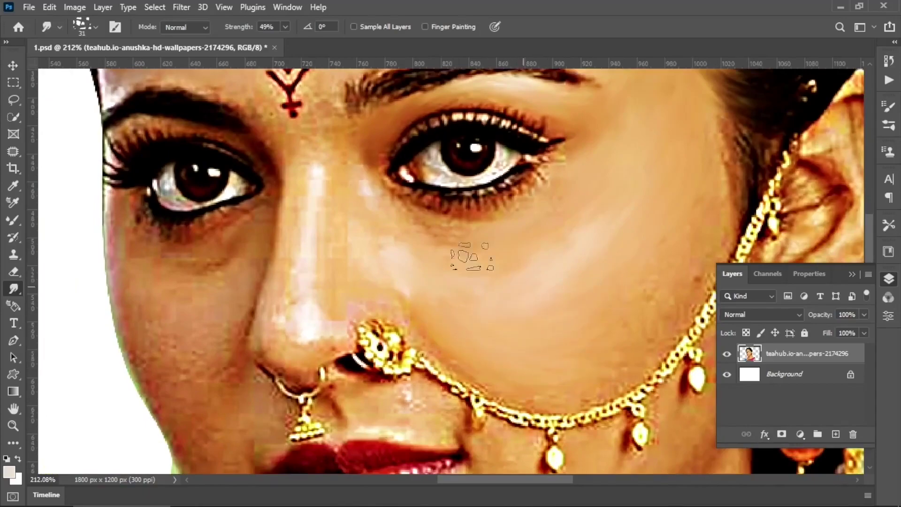
pyautogui.moveTo(593, 312); pyautogui.dragTo(488, 232)
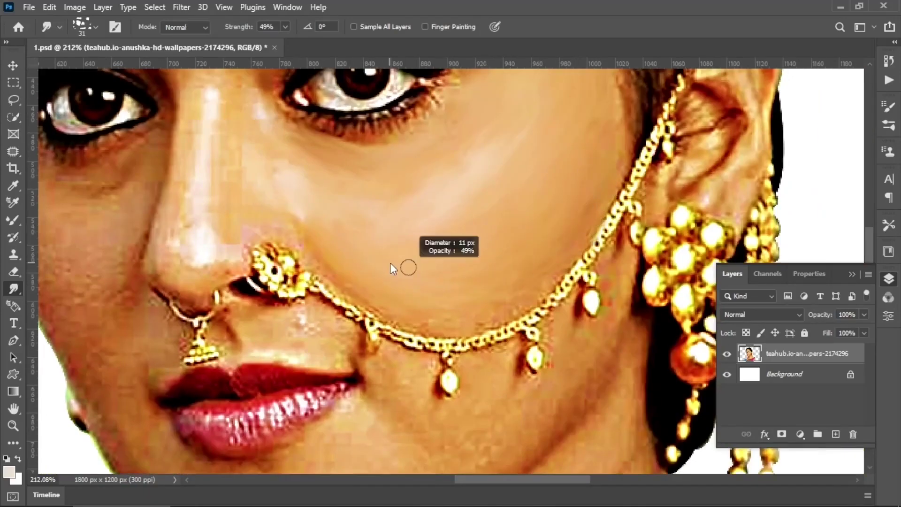
pyautogui.moveTo(380, 272); pyautogui.dragTo(546, 324)
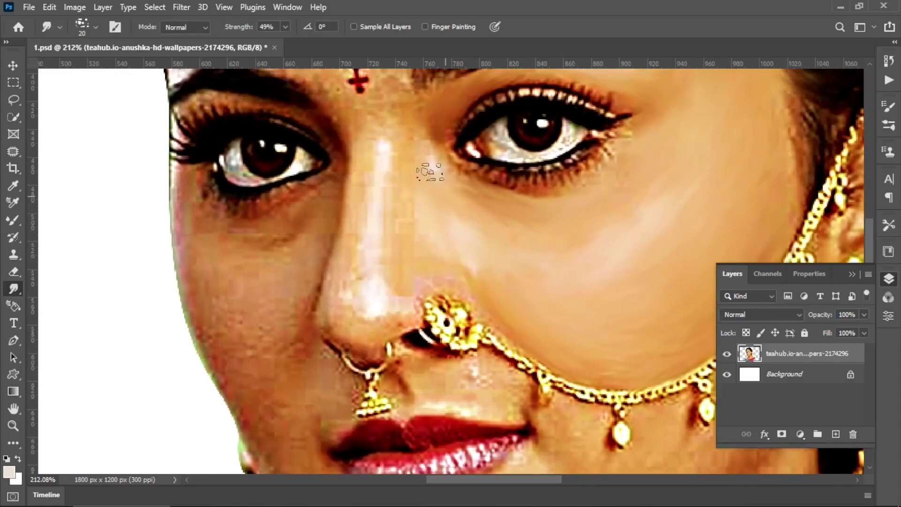
pyautogui.moveTo(439, 96); pyautogui.dragTo(457, 161)
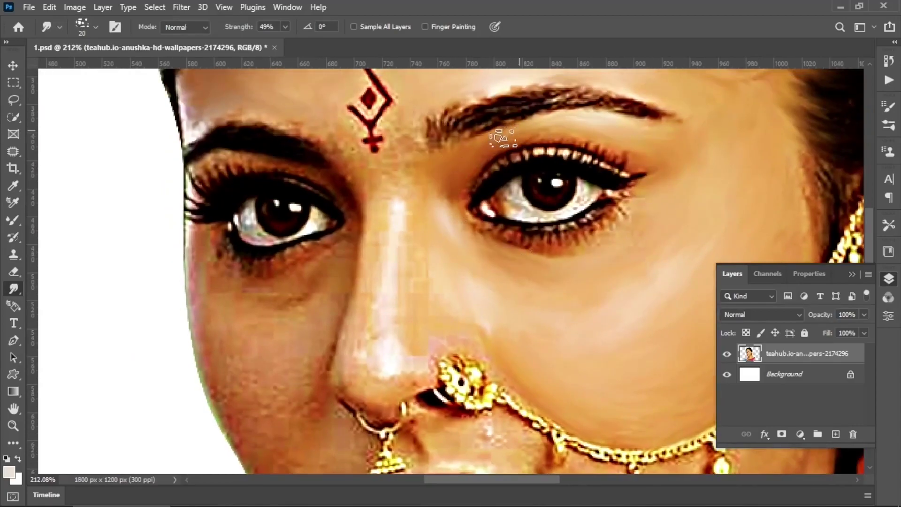
pyautogui.moveTo(412, 101); pyautogui.dragTo(411, 171)
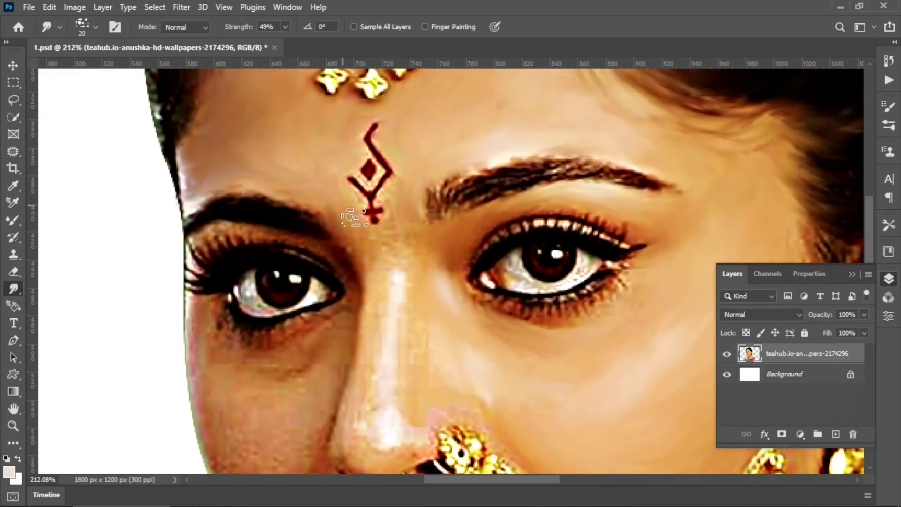
pyautogui.moveTo(387, 418); pyautogui.dragTo(401, 336)
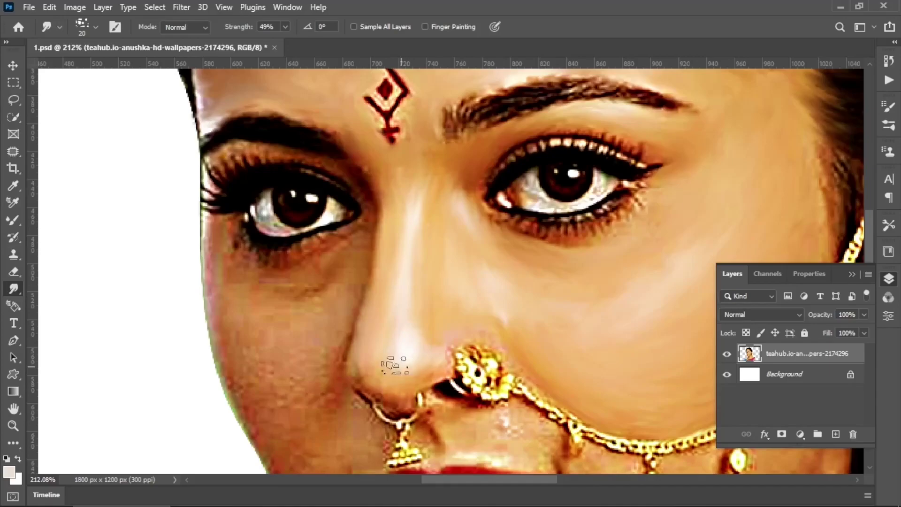
pyautogui.scroll(3, 394, 365)
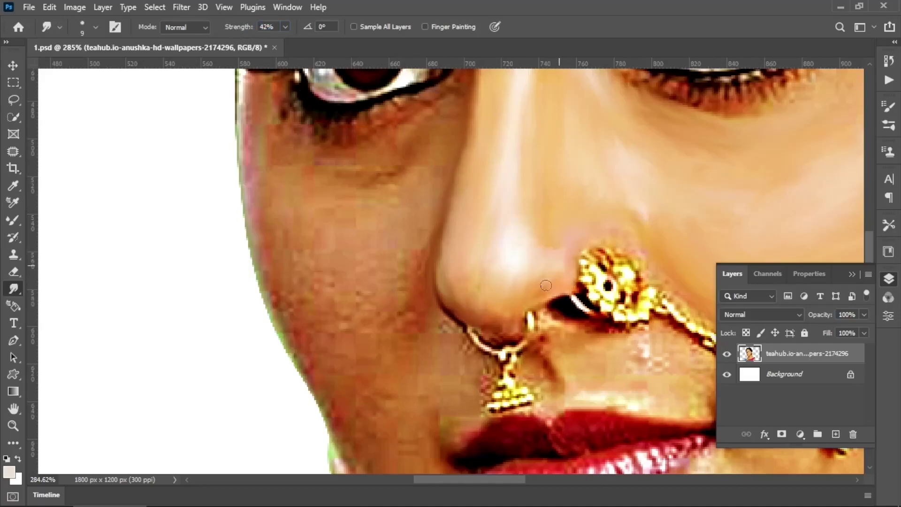
# - Switch the Smudge tool to a scattered brush tip while viewing the nose and lips
pyautogui.scroll(-3, 479, 317)
pyautogui.hscroll(3, 495, 167)
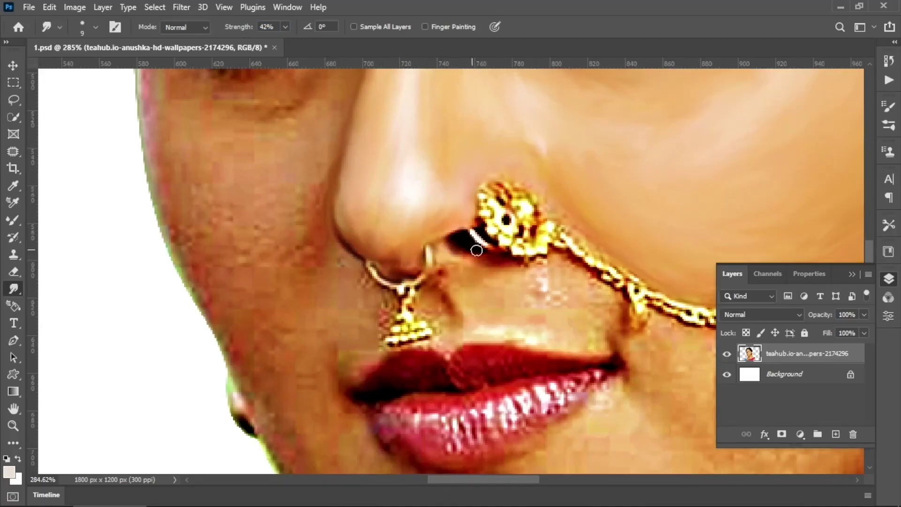
pyautogui.hscroll(2, 496, 219)
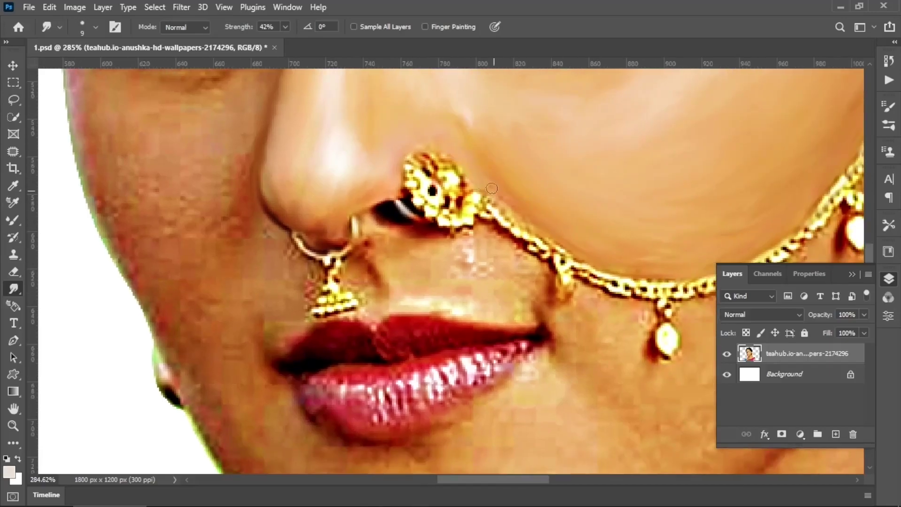
pyautogui.hscroll(1, 510, 213)
pyautogui.hscroll(2, 537, 248)
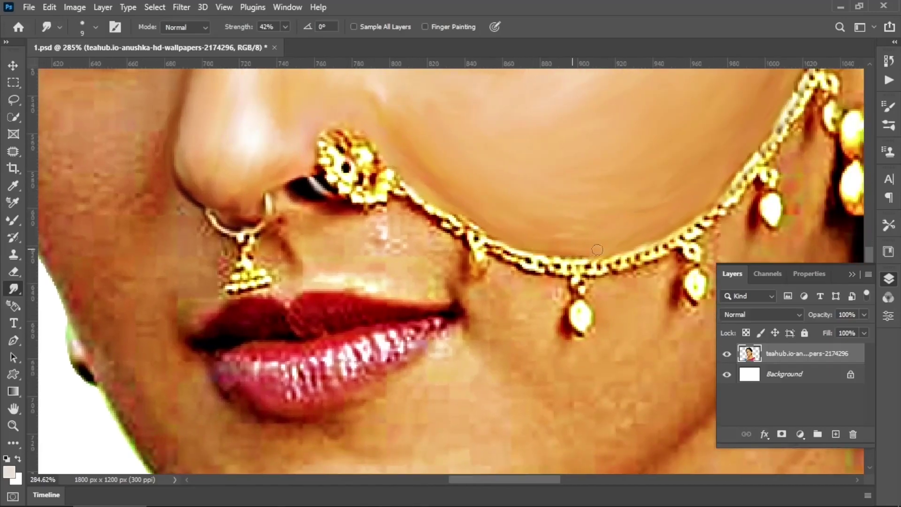
pyautogui.moveTo(231, 173); pyautogui.dragTo(362, 236)
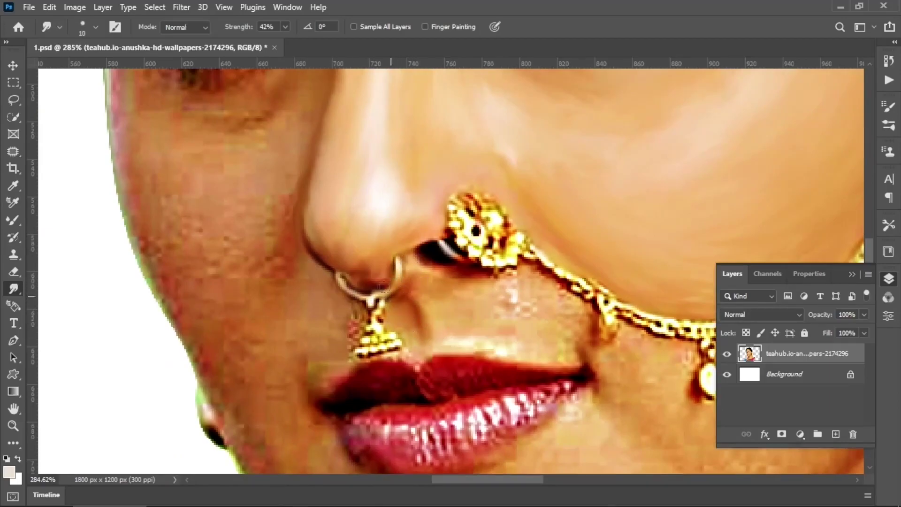
pyautogui.click(60, 27)
pyautogui.doubleClick(161, 205)
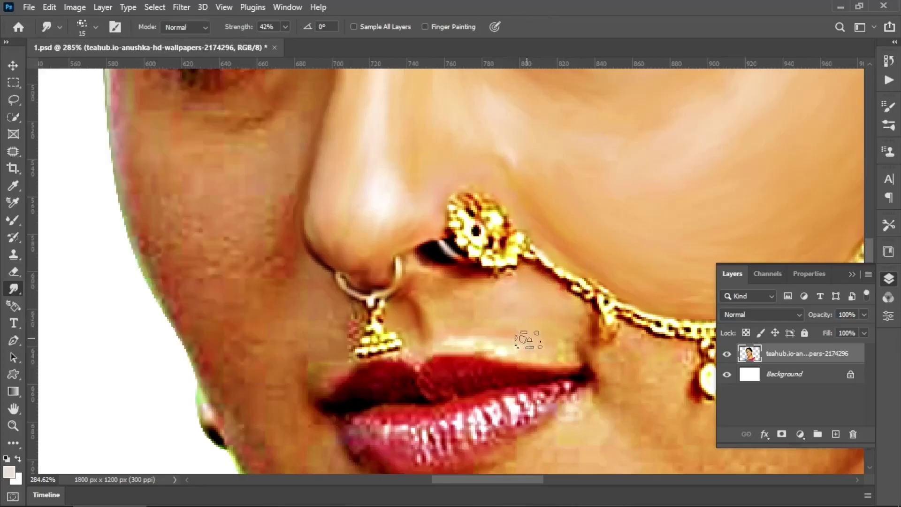
# - Resize the smudge brush and set its strength to 57%
pyautogui.scroll(-3, 470, 305)
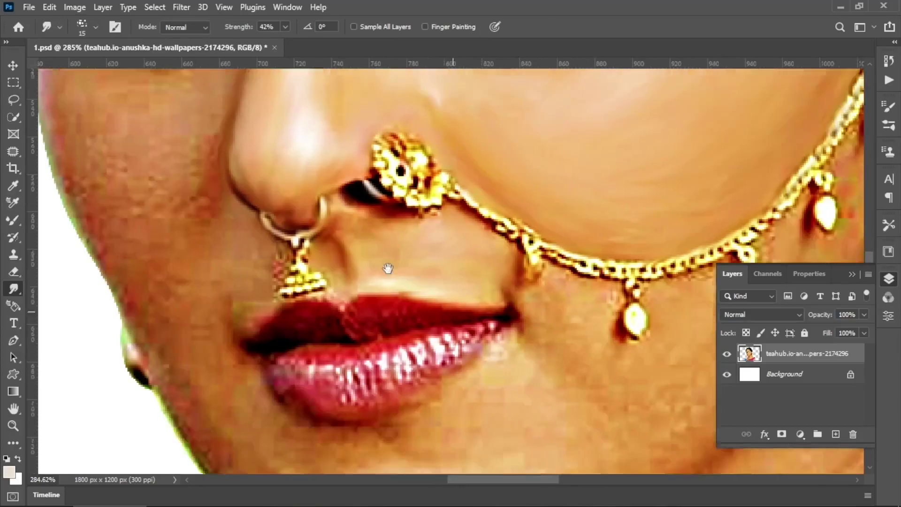
pyautogui.hscroll(5, 397, 205)
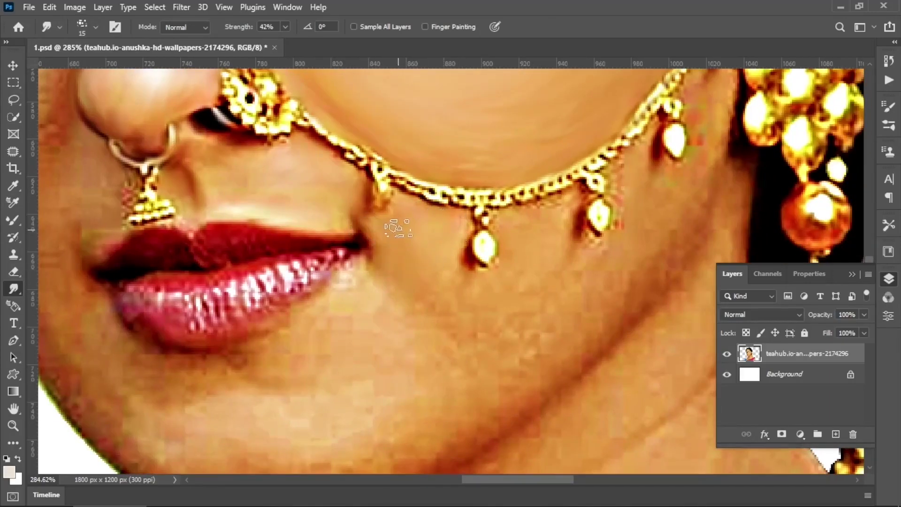
pyautogui.press(']')
pyautogui.press(']')
pyautogui.press(']')
pyautogui.press('5')
pyautogui.press('7')
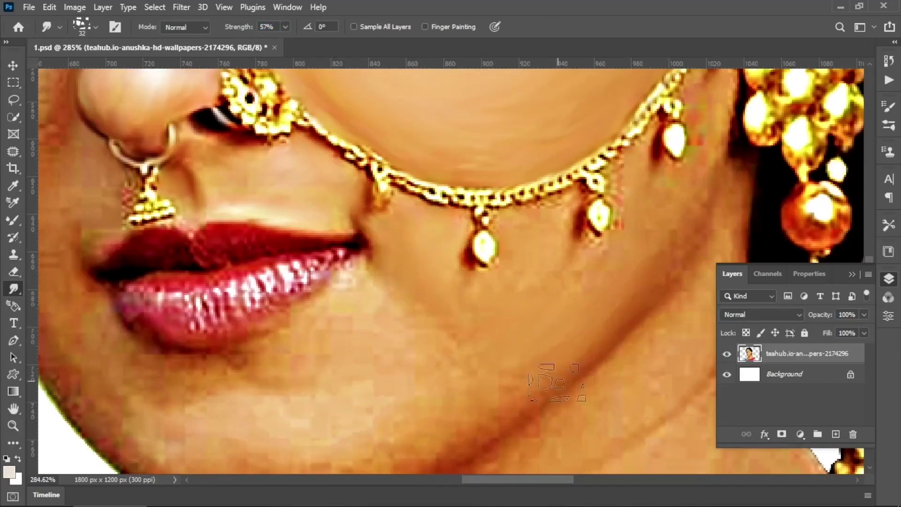
pyautogui.moveTo(548, 277); pyautogui.dragTo(547, 267)
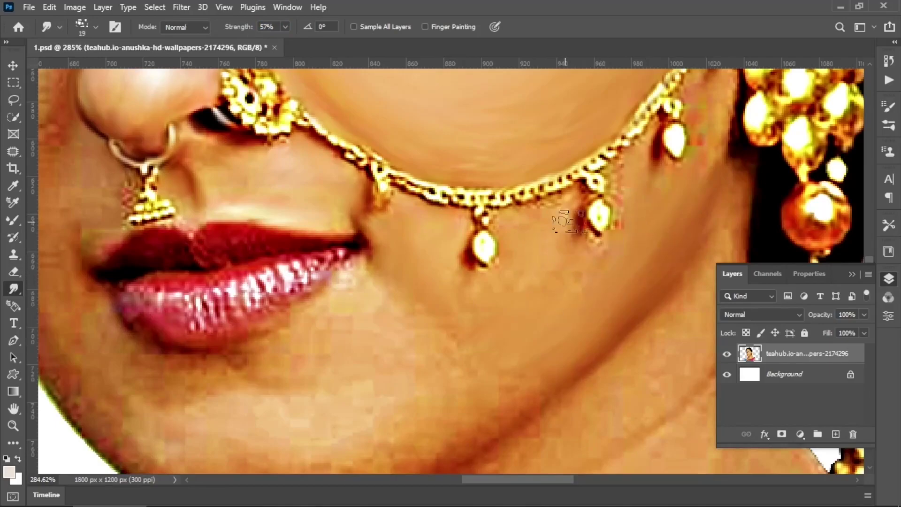
# - Smudge the chin skin below the lower lip into smooth strokes
pyautogui.scroll(3, 547, 279)
pyautogui.hscroll(4, 547, 280)
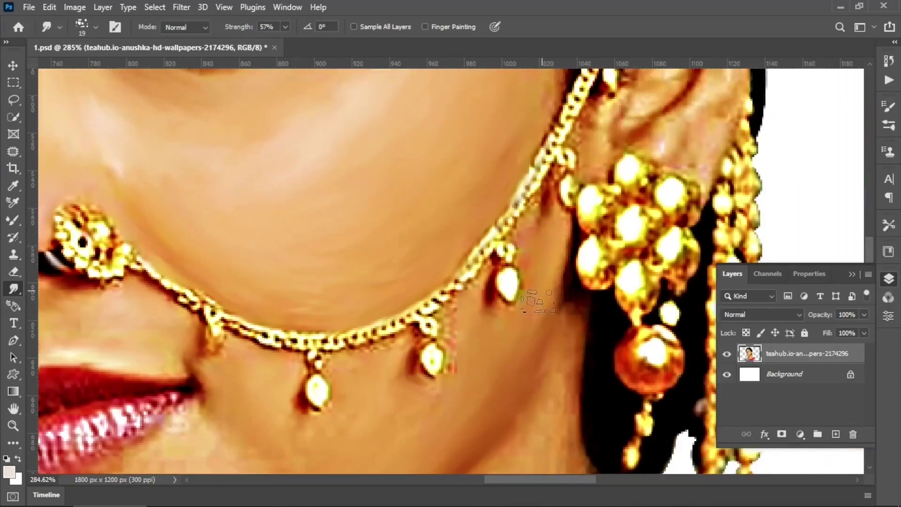
pyautogui.scroll(-2, 533, 230)
pyautogui.scroll(-3, 521, 223)
pyautogui.hscroll(-3, 512, 216)
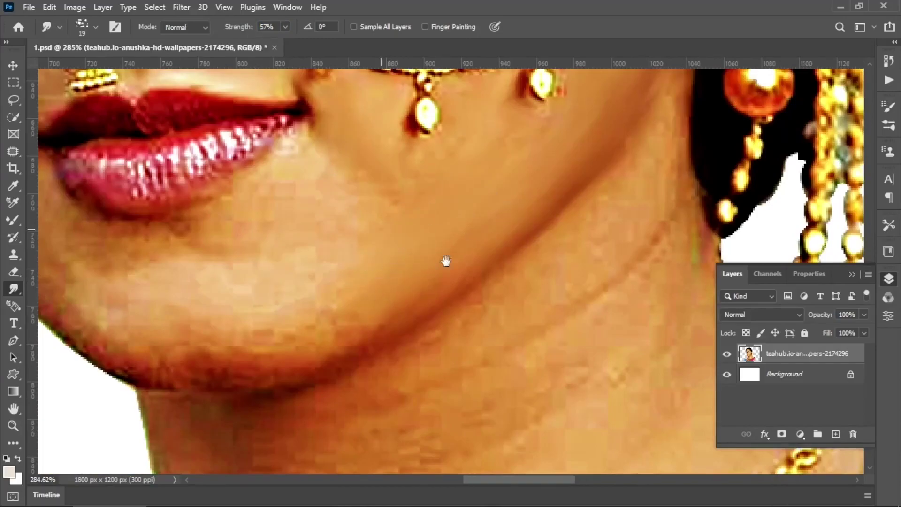
pyautogui.moveTo(446, 261); pyautogui.dragTo(580, 323)
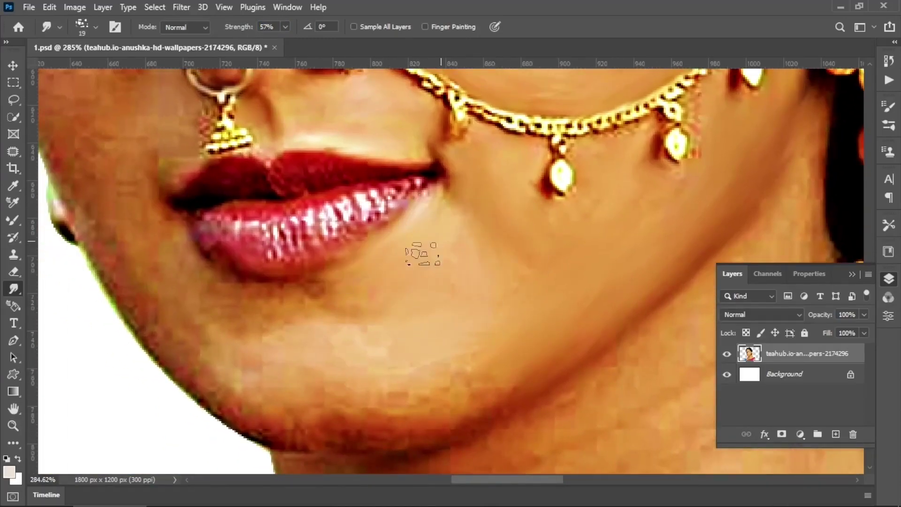
pyautogui.scroll(-1, 467, 381)
pyautogui.hscroll(-3, 467, 381)
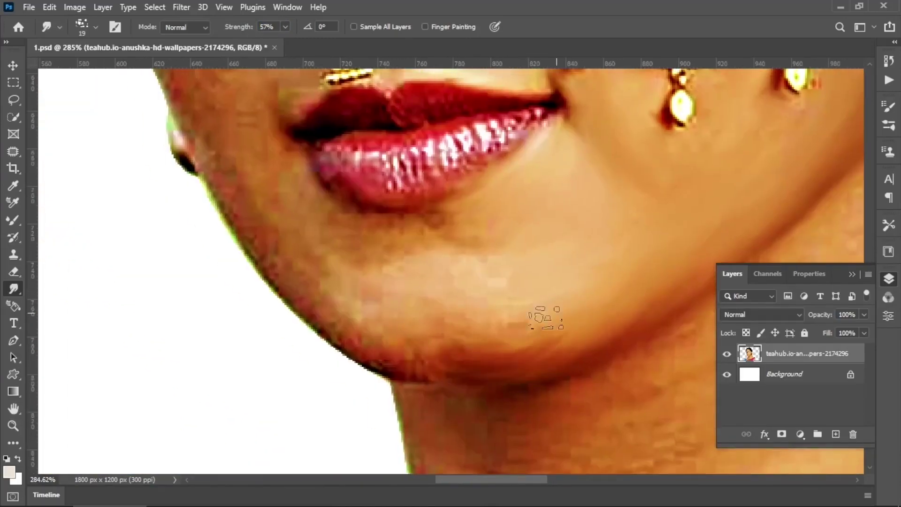
pyautogui.moveTo(546, 318)
pyautogui.mouseDown()
pyautogui.moveTo(568, 338)
pyautogui.moveTo(469, 256)
pyautogui.moveTo(385, 235)
pyautogui.moveTo(313, 232)
pyautogui.moveTo(376, 354)
pyautogui.moveTo(427, 359)
pyautogui.moveTo(249, 205)
pyautogui.mouseUp()
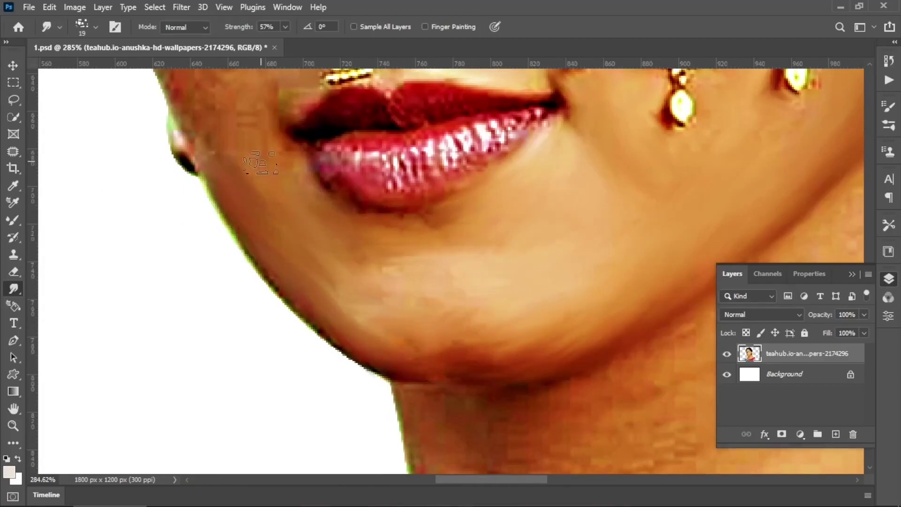
pyautogui.moveTo(260, 163)
pyautogui.mouseDown()
pyautogui.moveTo(382, 244)
pyautogui.moveTo(404, 221)
pyautogui.moveTo(342, 277)
pyautogui.moveTo(378, 306)
pyautogui.mouseUp()
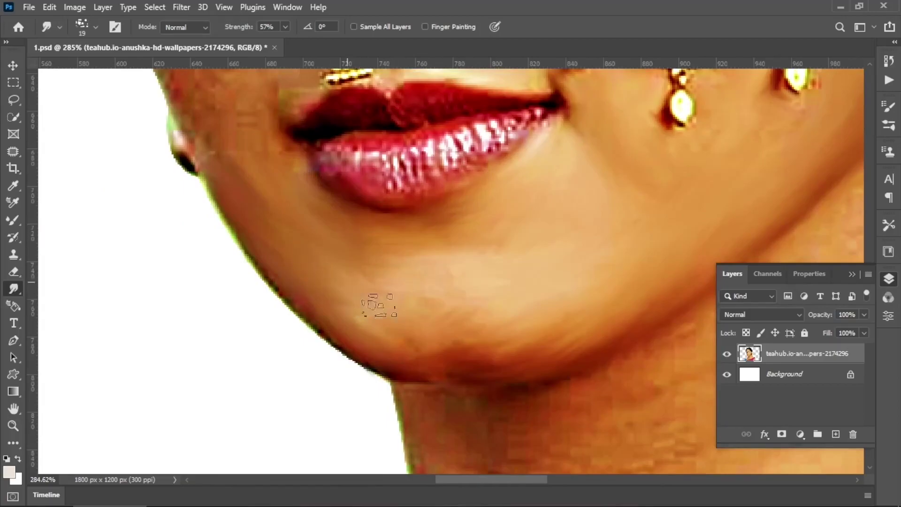
pyautogui.moveTo(353, 141); pyautogui.dragTo(459, 353)
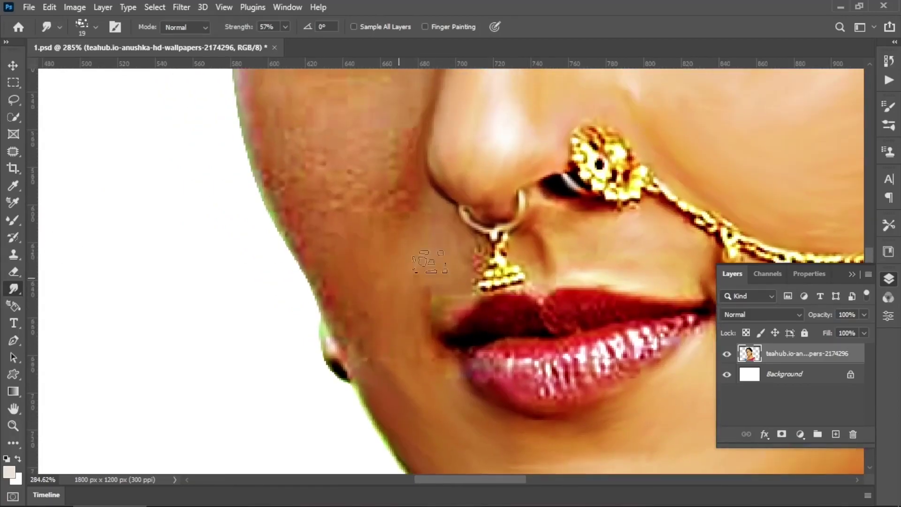
pyautogui.moveTo(348, 208)
pyautogui.mouseDown()
pyautogui.moveTo(418, 373)
pyautogui.moveTo(302, 278)
pyautogui.moveTo(365, 368)
pyautogui.moveTo(467, 292)
pyautogui.moveTo(322, 258)
pyautogui.moveTo(301, 241)
pyautogui.mouseUp()
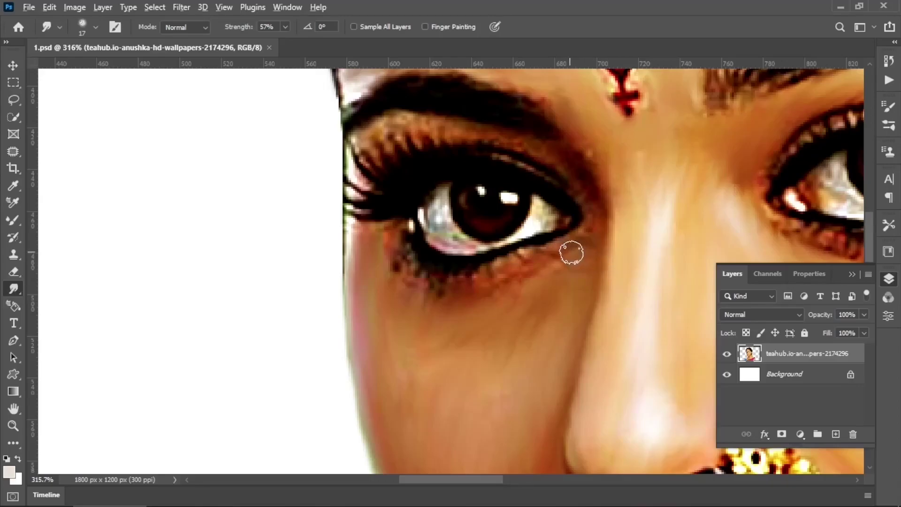
# - Smooth the lower lash line and under-eye shadow and soften the eyebrow's lower edge
pyautogui.moveTo(571, 245)
pyautogui.mouseDown()
pyautogui.moveTo(545, 276)
pyautogui.moveTo(435, 296)
pyautogui.moveTo(358, 216)
pyautogui.moveTo(374, 185)
pyautogui.moveTo(493, 133)
pyautogui.moveTo(600, 179)
pyautogui.mouseUp()
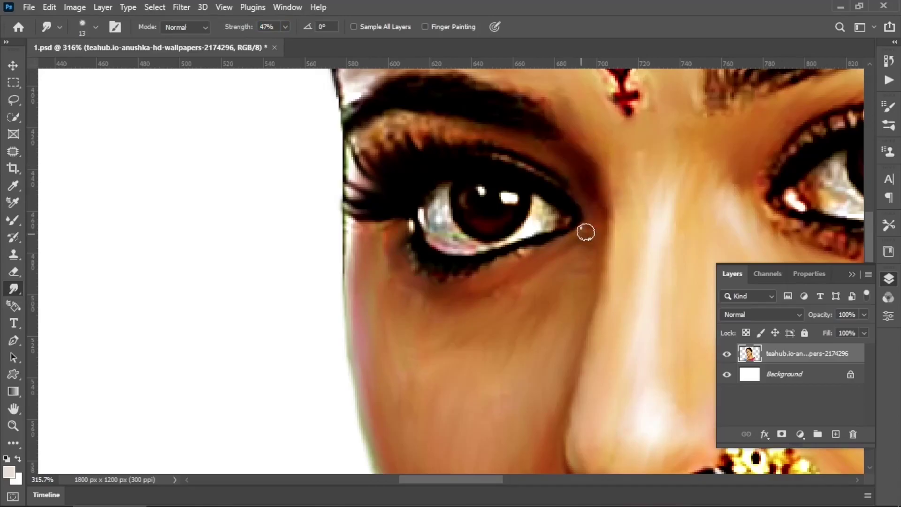
pyautogui.scroll(2, 553, 104)
pyautogui.moveTo(415, 178)
pyautogui.mouseDown()
pyautogui.moveTo(455, 164)
pyautogui.moveTo(522, 186)
pyautogui.mouseUp()
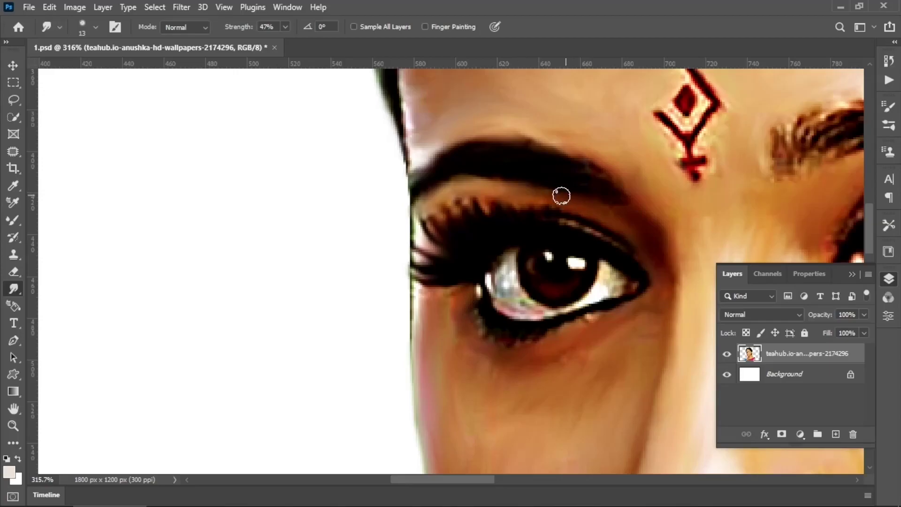
pyautogui.hscroll(8, 572, 153)
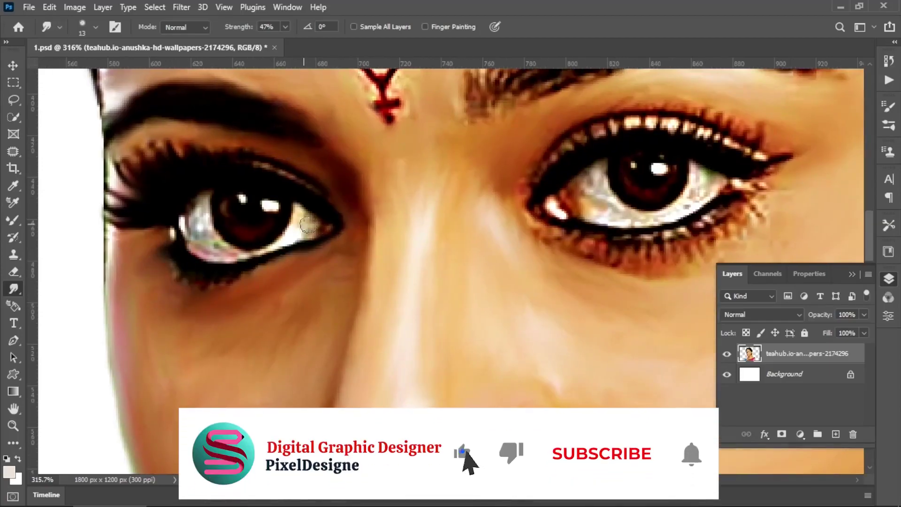
pyautogui.scroll(2, 308, 224)
pyautogui.hscroll(3, 307, 224)
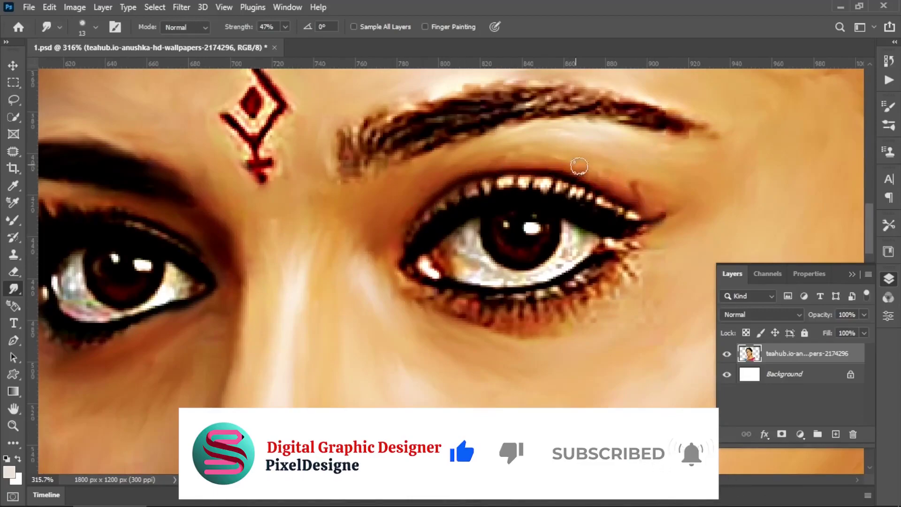
# - Blend the upper lash line, eyelid and inner corner of the left eye
pyautogui.moveTo(429, 211)
pyautogui.mouseDown()
pyautogui.moveTo(639, 216)
pyautogui.moveTo(425, 206)
pyautogui.mouseUp()
pyautogui.moveTo(603, 252)
pyautogui.mouseDown()
pyautogui.moveTo(422, 300)
pyautogui.moveTo(638, 310)
pyautogui.moveTo(493, 300)
pyautogui.moveTo(629, 263)
pyautogui.moveTo(660, 221)
pyautogui.moveTo(708, 195)
pyautogui.moveTo(527, 283)
pyautogui.moveTo(422, 314)
pyautogui.mouseUp()
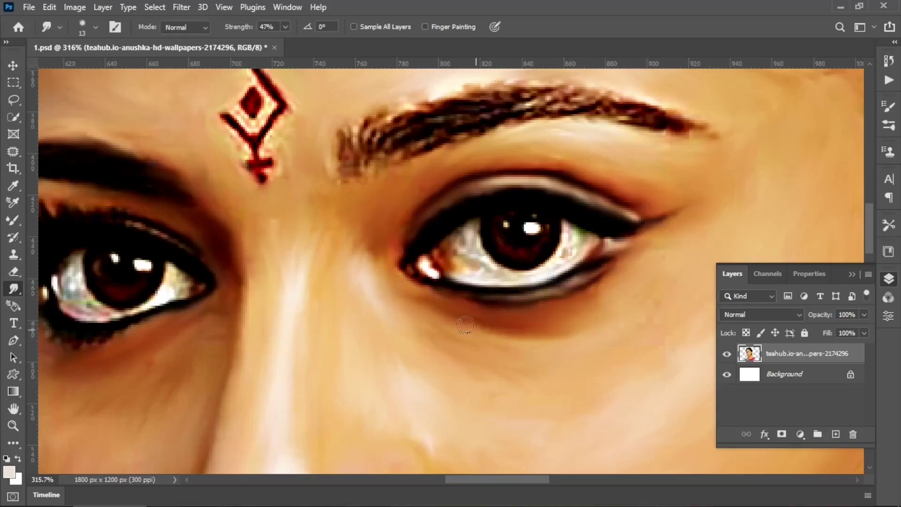
pyautogui.hscroll(-5, 422, 299)
pyautogui.moveTo(277, 312)
pyautogui.mouseDown()
pyautogui.moveTo(316, 284)
pyautogui.moveTo(312, 301)
pyautogui.moveTo(371, 312)
pyautogui.moveTo(425, 282)
pyautogui.mouseUp()
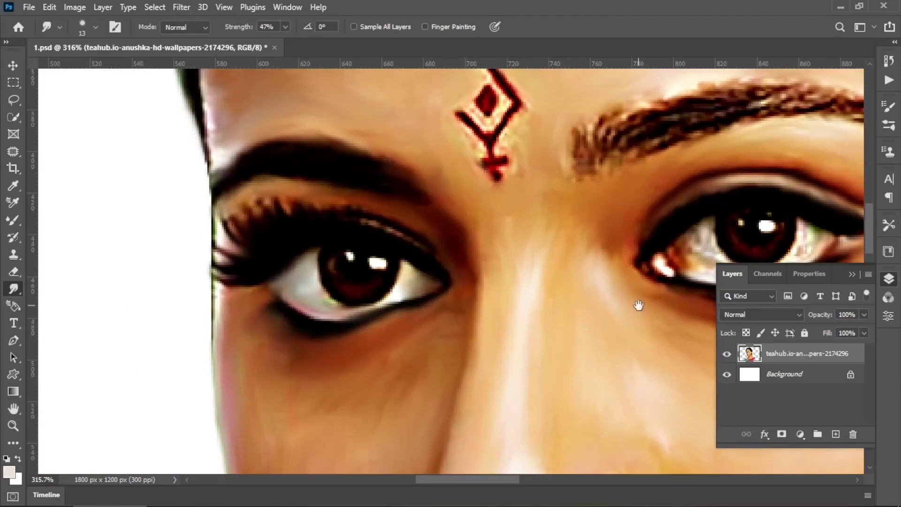
# - Feather and smooth the right eyebrow with a slightly larger brush
pyautogui.moveTo(639, 305); pyautogui.dragTo(404, 313)
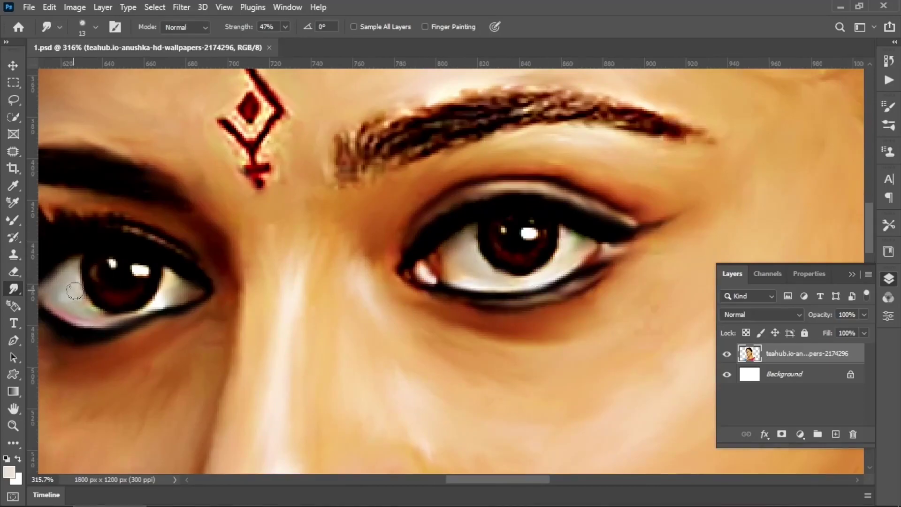
pyautogui.moveTo(374, 171)
pyautogui.mouseDown()
pyautogui.moveTo(382, 135)
pyautogui.moveTo(362, 113)
pyautogui.moveTo(345, 167)
pyautogui.mouseUp()
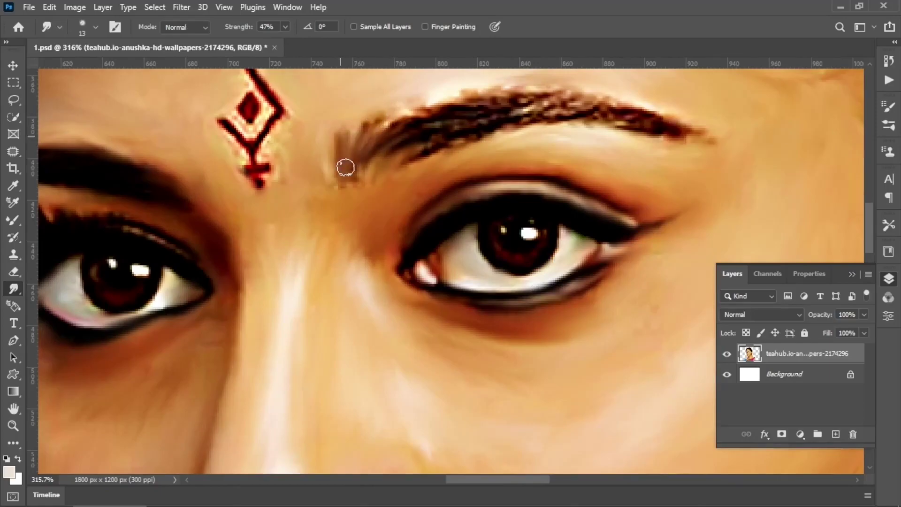
pyautogui.press(']')
pyautogui.moveTo(442, 124)
pyautogui.mouseDown()
pyautogui.moveTo(410, 121)
pyautogui.moveTo(474, 127)
pyautogui.moveTo(623, 117)
pyautogui.moveTo(441, 151)
pyautogui.moveTo(543, 117)
pyautogui.moveTo(624, 125)
pyautogui.mouseUp()
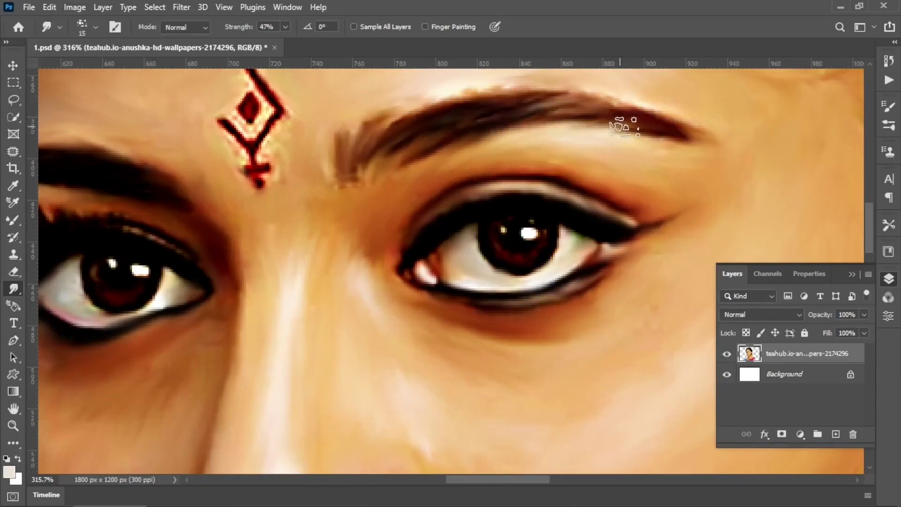
# - Zoom out to the whole face and soften the left eyebrow's upper edge
pyautogui.hotkey('ctrl', '0')
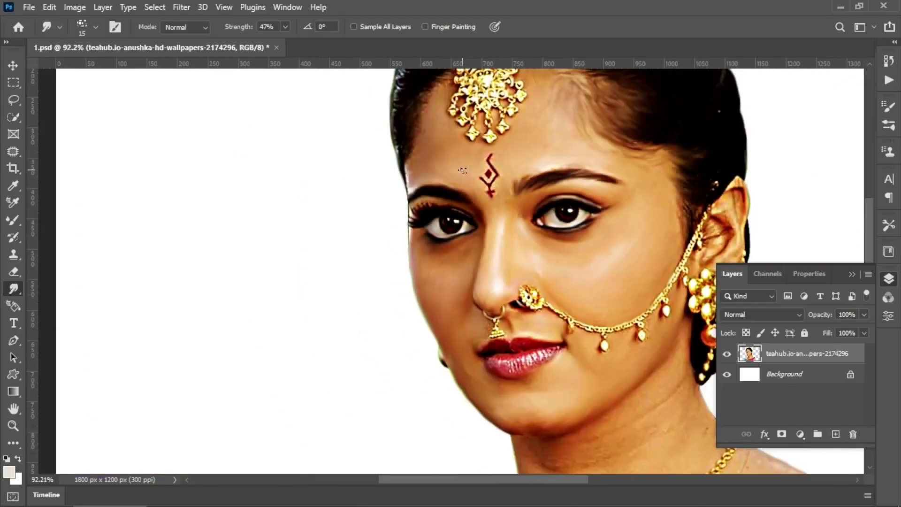
pyautogui.scroll(5, 507, 200)
pyautogui.moveTo(508, 200)
pyautogui.mouseDown()
pyautogui.moveTo(396, 141)
pyautogui.moveTo(394, 171)
pyautogui.moveTo(315, 188)
pyautogui.mouseUp()
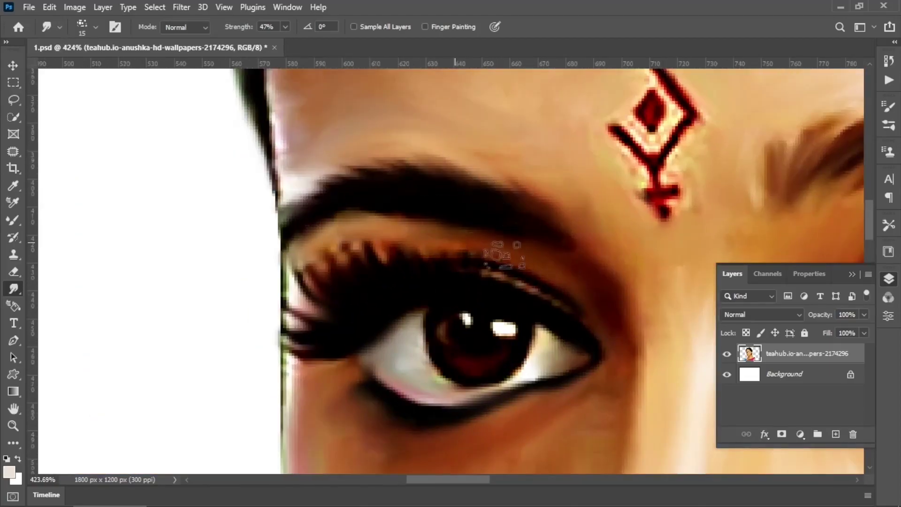
# - Zoom in on the lips and blend the lower lip's streaky highlights into soft strokes
pyautogui.scroll(-5, 514, 183)
pyautogui.scroll(2, 397, 284)
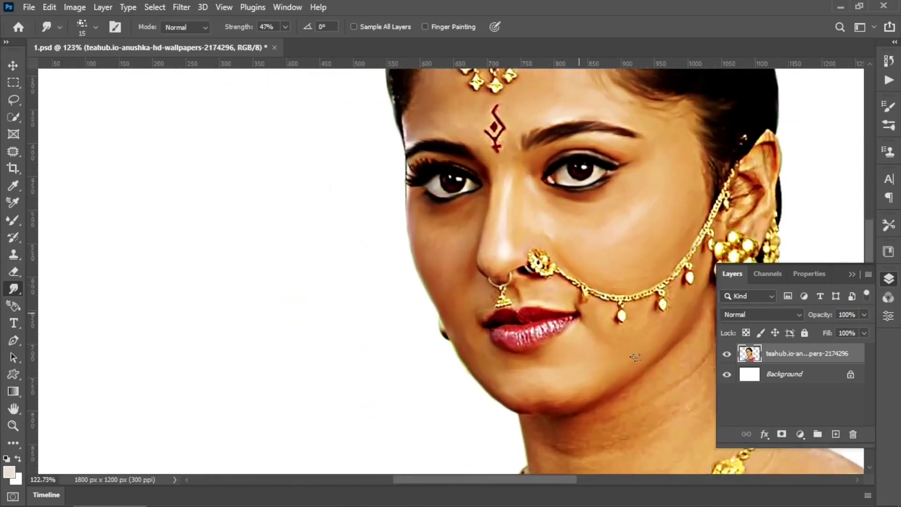
pyautogui.scroll(3, 397, 284)
pyautogui.scroll(1, 397, 284)
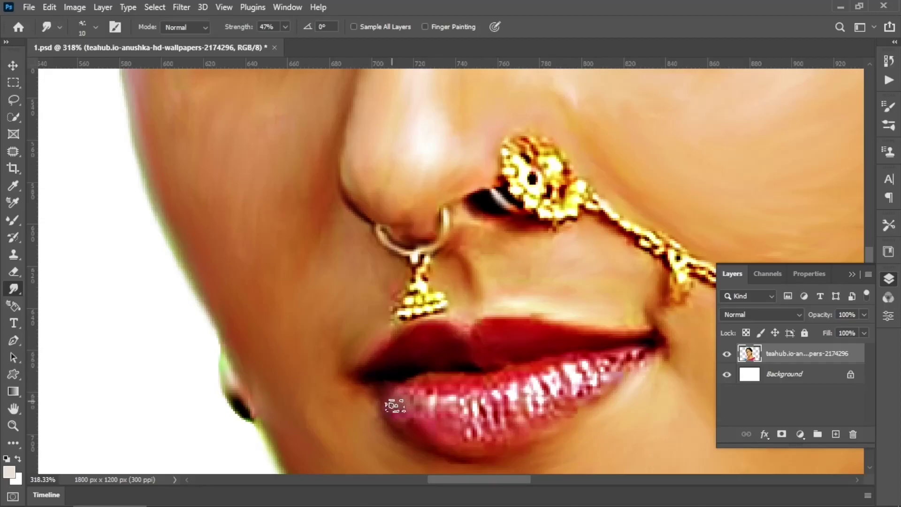
pyautogui.moveTo(395, 407)
pyautogui.mouseDown()
pyautogui.moveTo(446, 409)
pyautogui.moveTo(490, 427)
pyautogui.moveTo(629, 357)
pyautogui.moveTo(492, 375)
pyautogui.mouseUp()
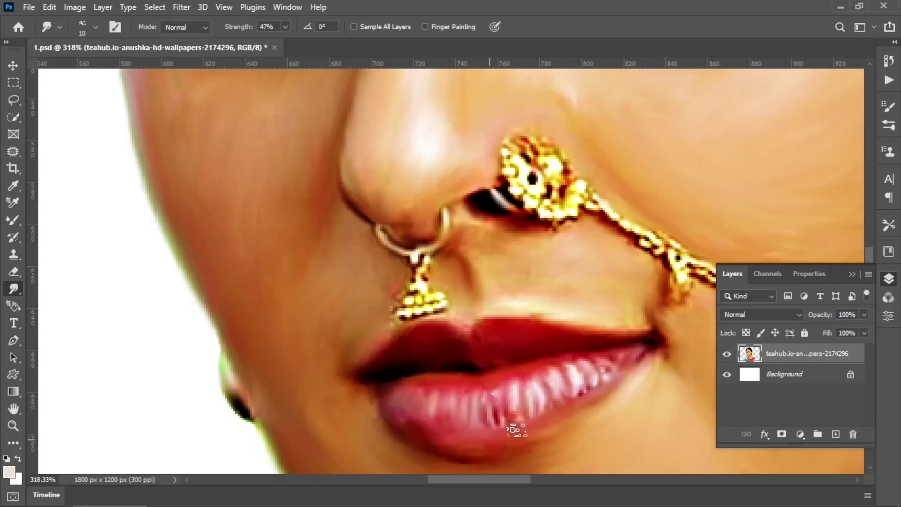
pyautogui.moveTo(515, 374); pyautogui.dragTo(517, 262)
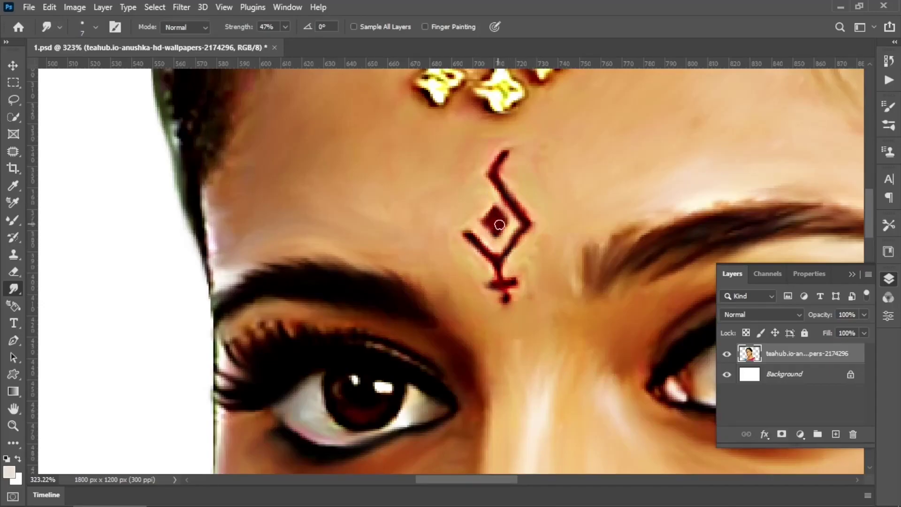
# - Zoom back out and frame both eyes for refinement
pyautogui.hotkey('ctrl', '0')
pyautogui.scroll(5, 522, 347)
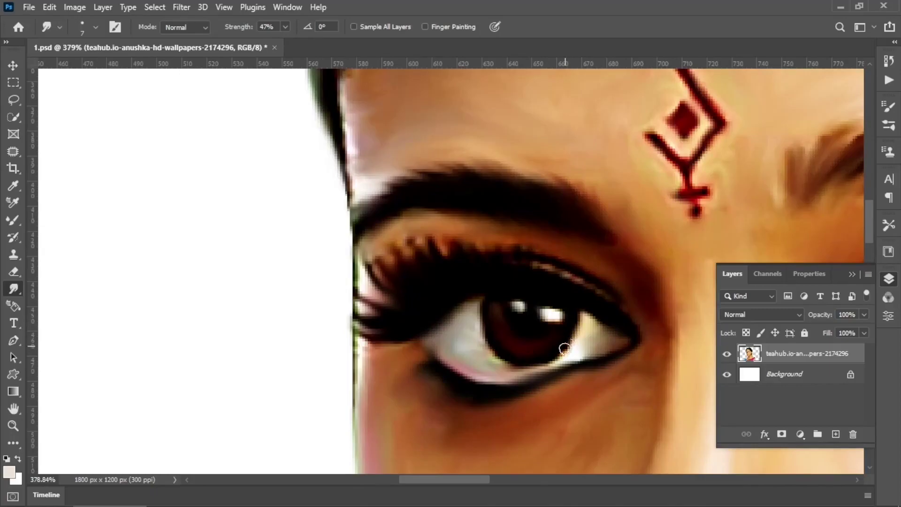
pyautogui.moveTo(565, 349); pyautogui.dragTo(349, 311)
pyautogui.hscroll(5, 489, 215)
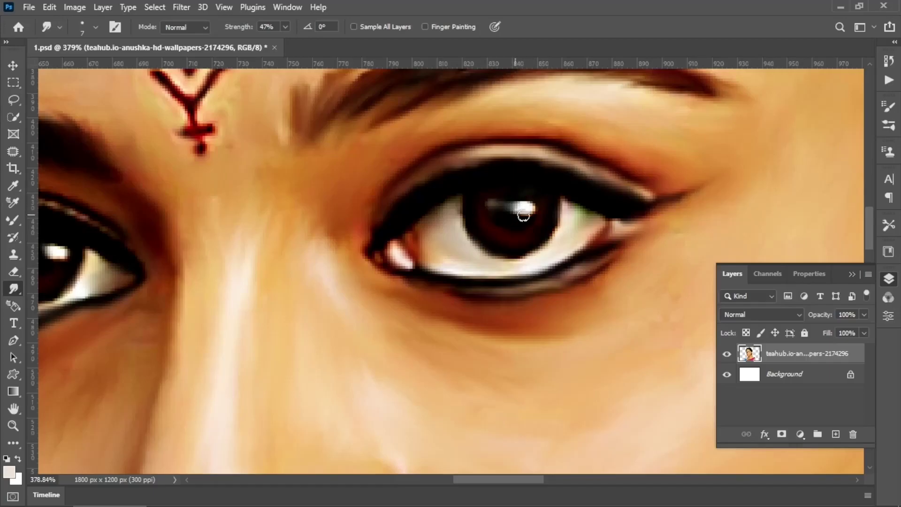
pyautogui.scroll(-5, 545, 191)
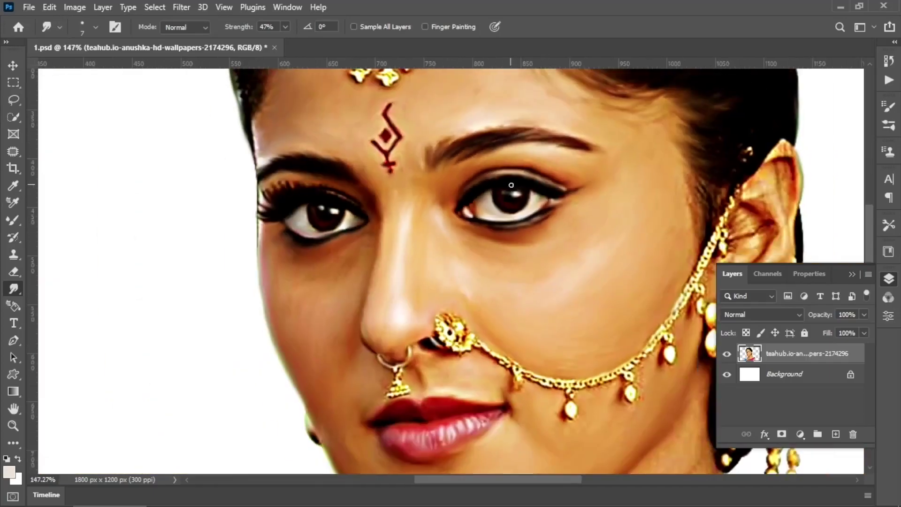
# - Set the smudge brush size to 35 and bring the neck into view
pyautogui.scroll(5, 475, 352)
pyautogui.click(95, 27)
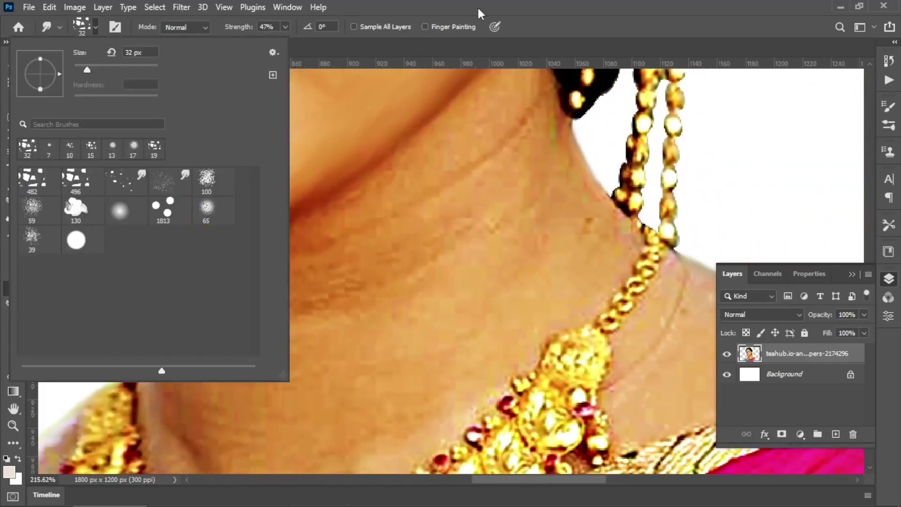
pyautogui.moveTo(510, 118); pyautogui.dragTo(527, 205)
pyautogui.moveTo(525, 298); pyautogui.dragTo(627, 237)
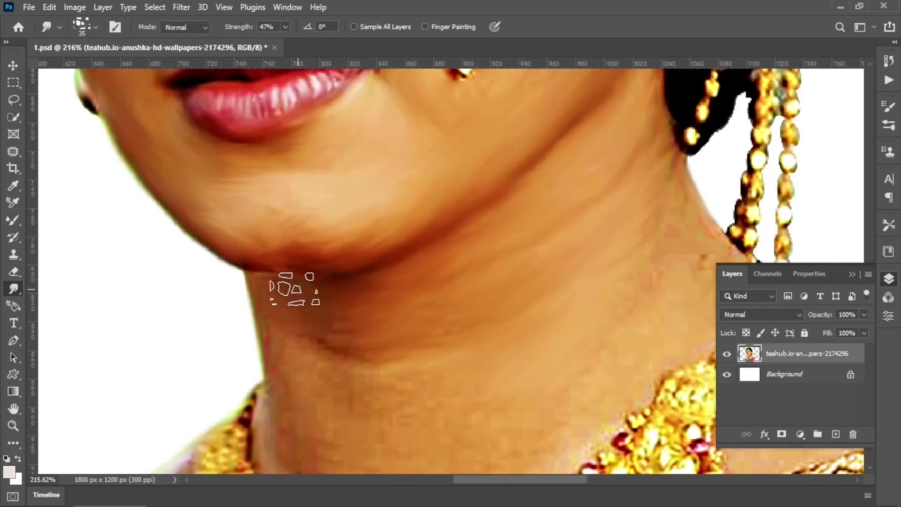
# - Shrink the smudge brush for finer work across the neck skin
pyautogui.press('[')
pyautogui.press('[')
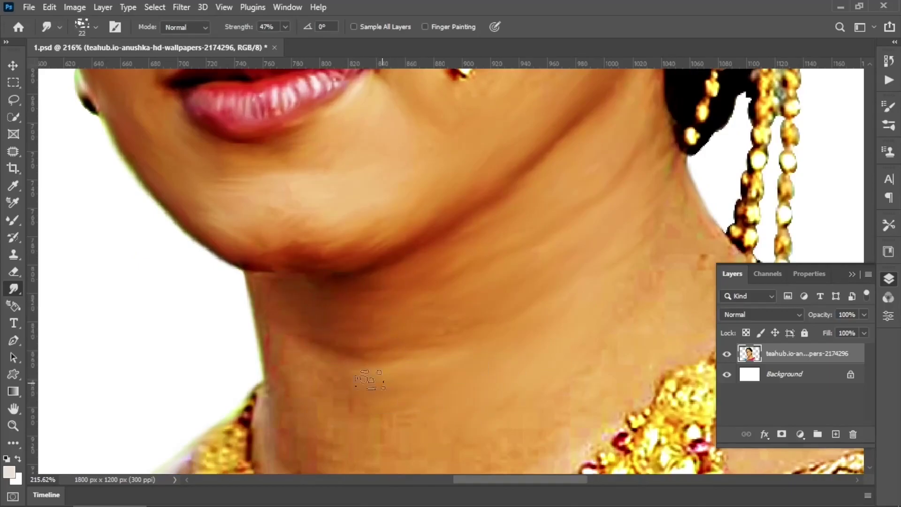
pyautogui.scroll(3, 298, 202)
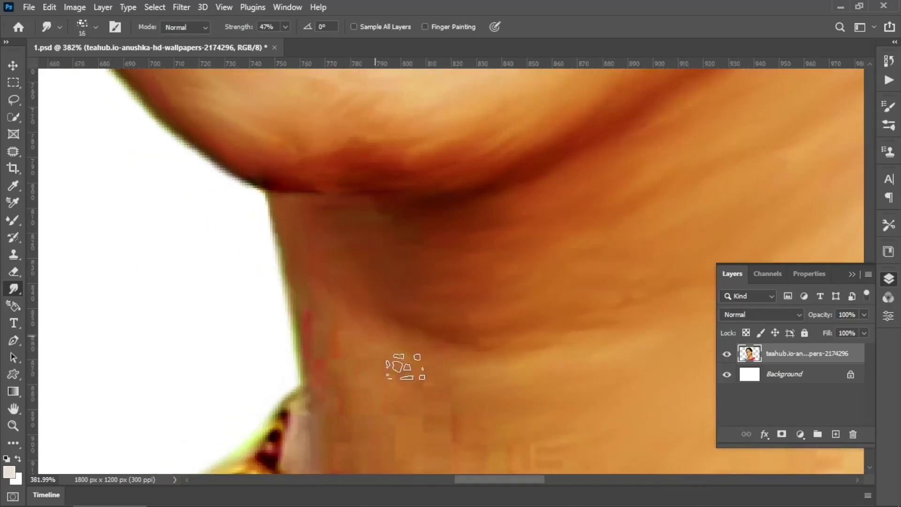
pyautogui.moveTo(366, 399); pyautogui.dragTo(293, 277)
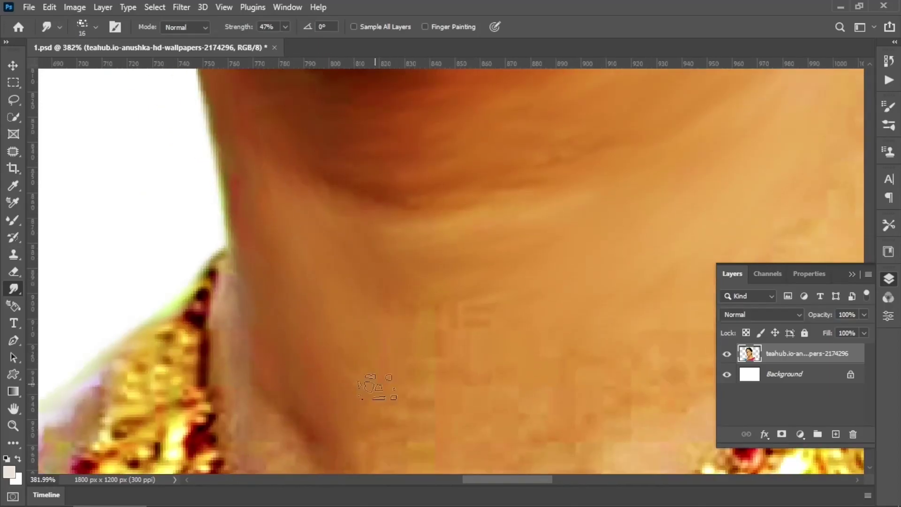
pyautogui.scroll(-5, 375, 387)
pyautogui.scroll(3, 231, 357)
pyautogui.scroll(-3, 311, 337)
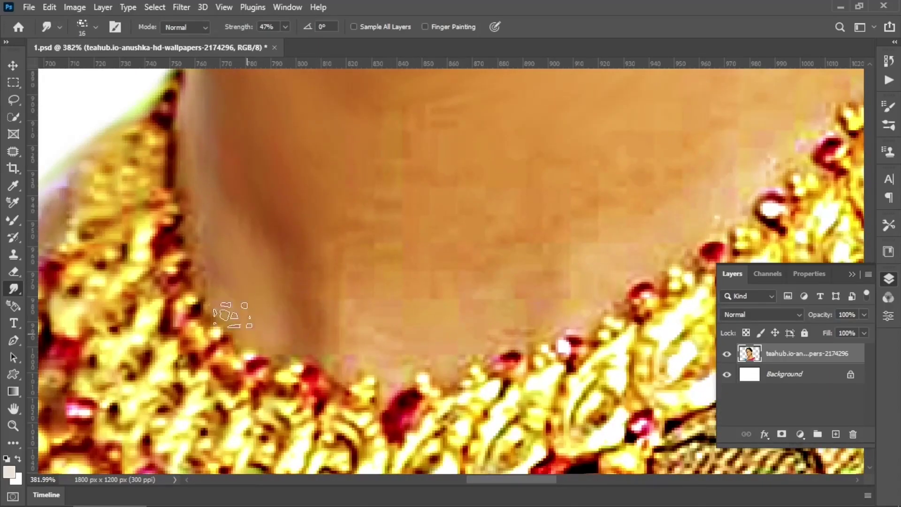
pyautogui.scroll(-3, 372, 256)
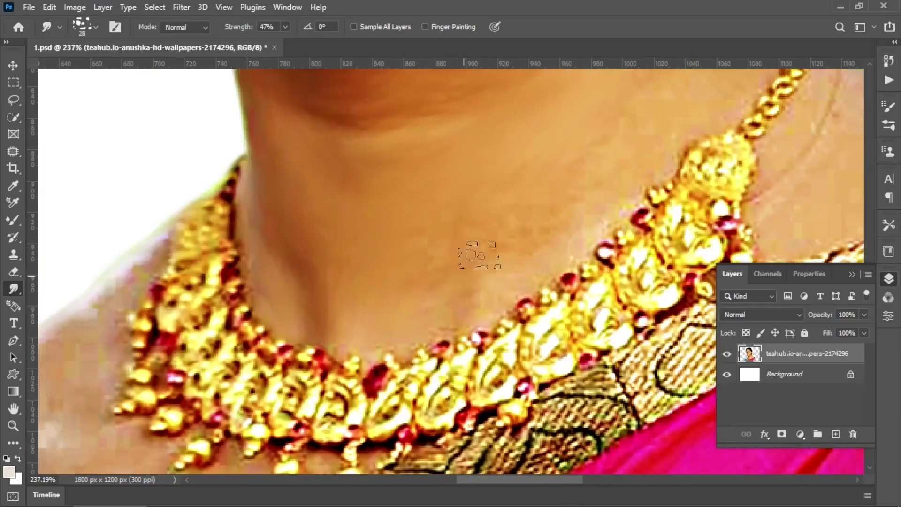
# - Frame the chin, earring and neck, and enlarge the smudge brush slightly
pyautogui.moveTo(607, 161); pyautogui.dragTo(521, 219)
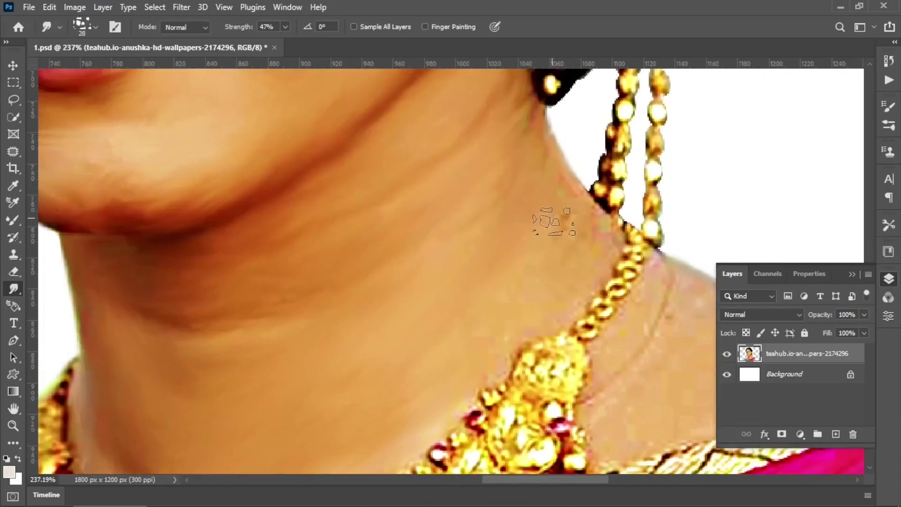
pyautogui.scroll(3, 558, 217)
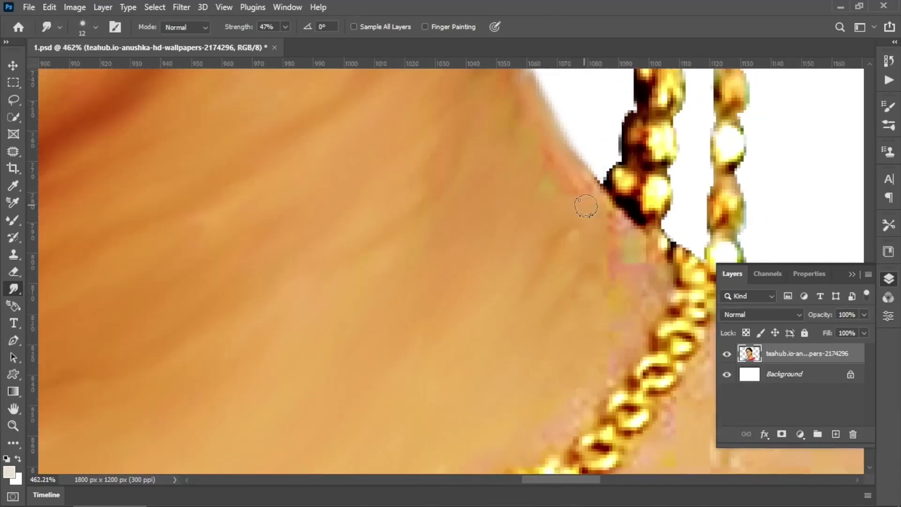
pyautogui.press(']')
pyautogui.scroll(-3, 608, 238)
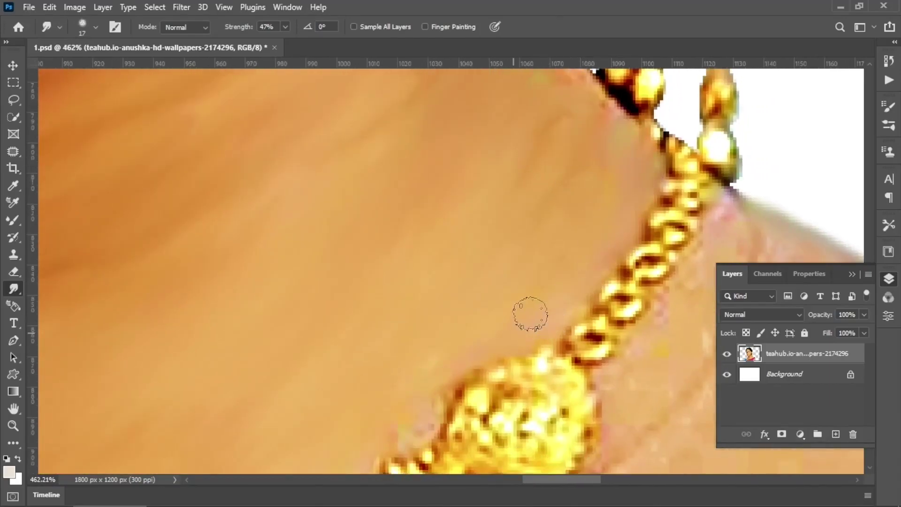
pyautogui.scroll(3, 531, 314)
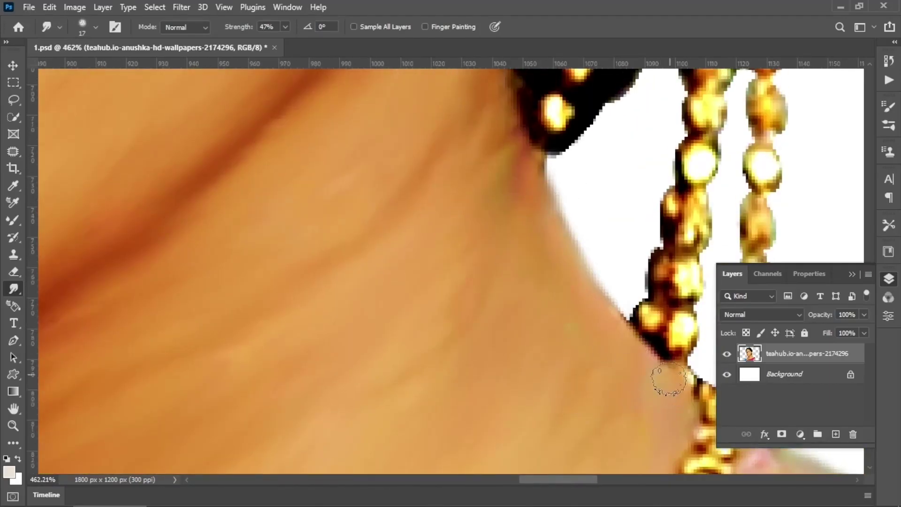
pyautogui.scroll(-3, 657, 371)
pyautogui.scroll(-3, 517, 191)
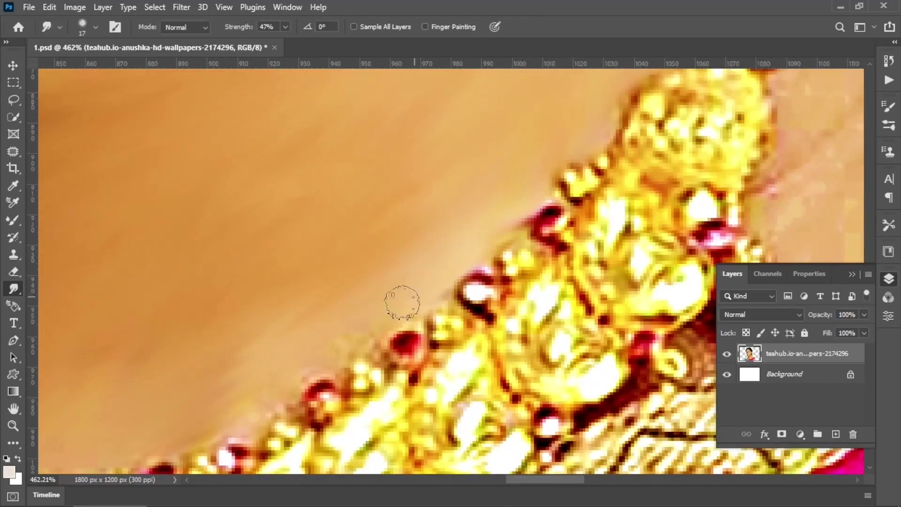
# - Work along the necklace edges to finish smoothing the neck and throat skin
pyautogui.hscroll(-3, 400, 302)
pyautogui.hscroll(-3, 355, 282)
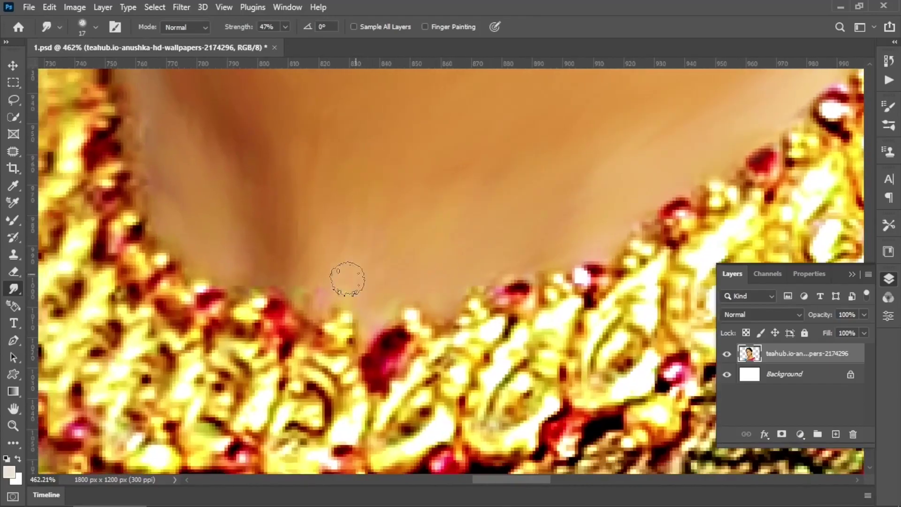
pyautogui.scroll(3, 178, 178)
pyautogui.hscroll(-2, 300, 286)
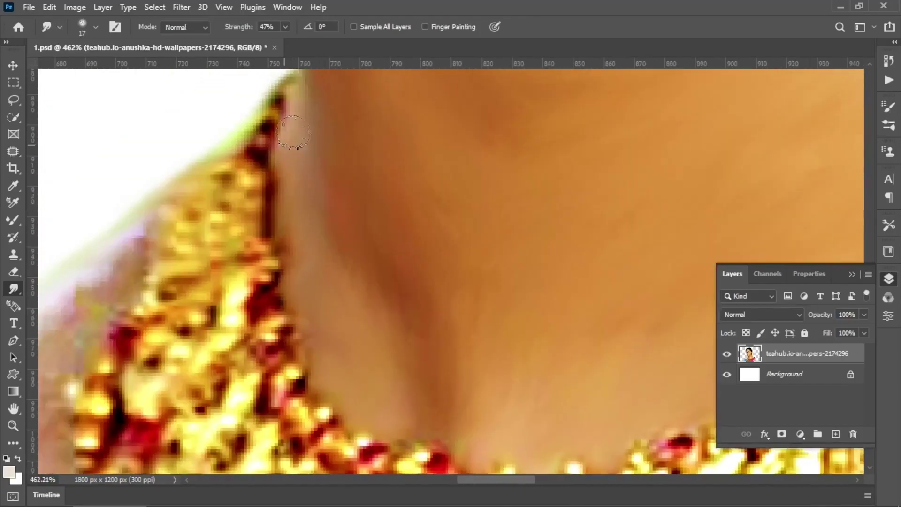
pyautogui.scroll(5, 338, 362)
pyautogui.scroll(2, 464, 282)
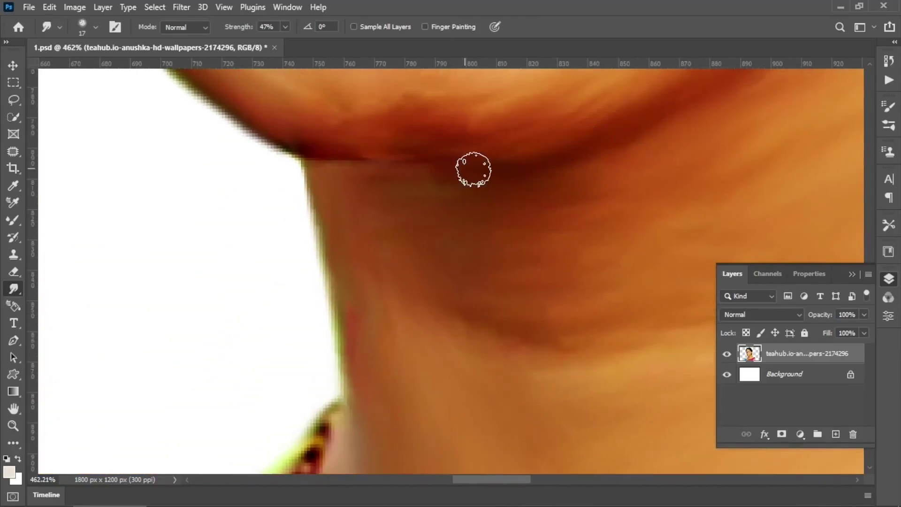
pyautogui.scroll(-1, 473, 169)
pyautogui.scroll(-3, 405, 272)
pyautogui.scroll(-2, 483, 292)
pyautogui.scroll(-2, 439, 96)
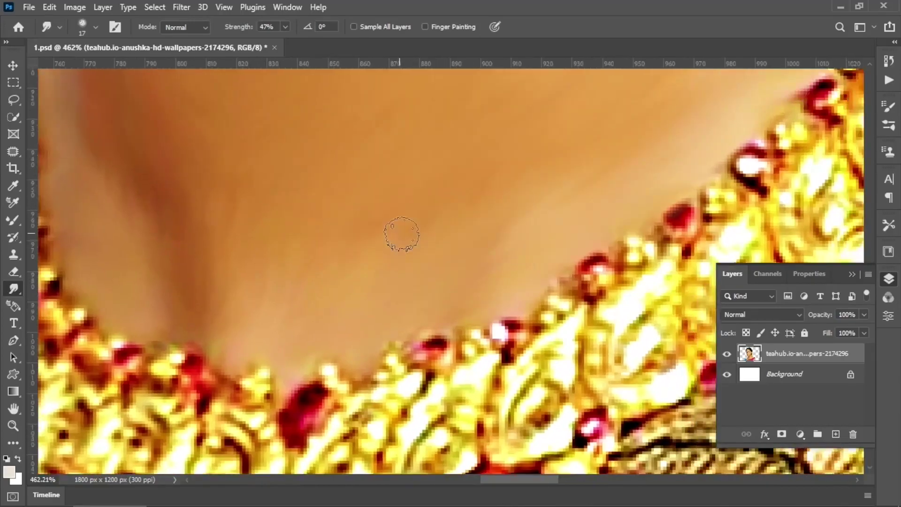
pyautogui.scroll(-2, 401, 234)
pyautogui.scroll(3, 525, 230)
pyautogui.scroll(1, 523, 181)
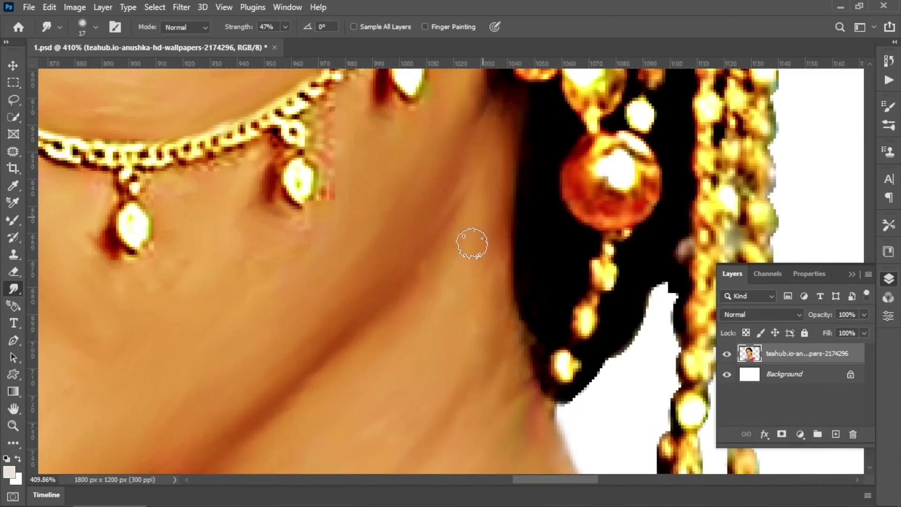
pyautogui.scroll(-1, 471, 244)
pyautogui.scroll(-2, 446, 245)
pyautogui.scroll(-2, 408, 336)
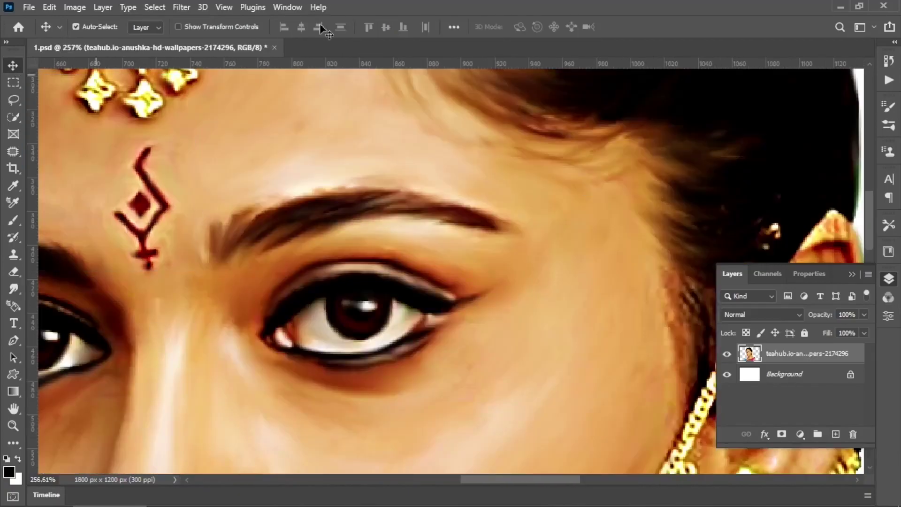
# - Stamp dark eyelashes onto the upper eyelids with a resized eyelash brush preset
pyautogui.press('b')
pyautogui.click(95, 27)
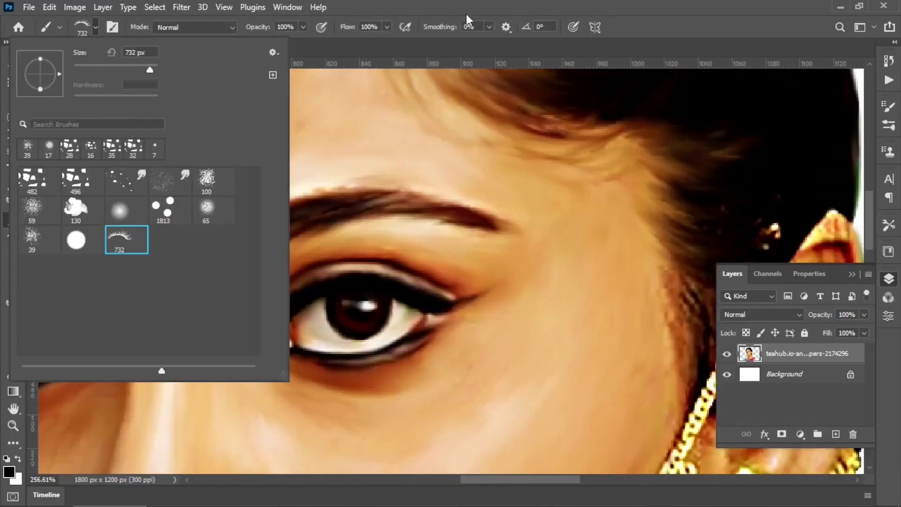
pyautogui.press('Escape')
pyautogui.moveTo(453, 265); pyautogui.dragTo(373, 285)
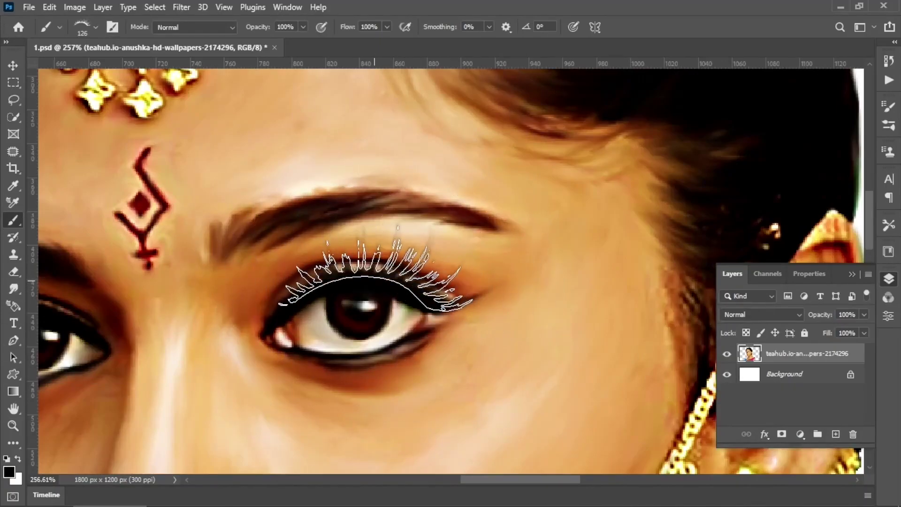
pyautogui.click(379, 267)
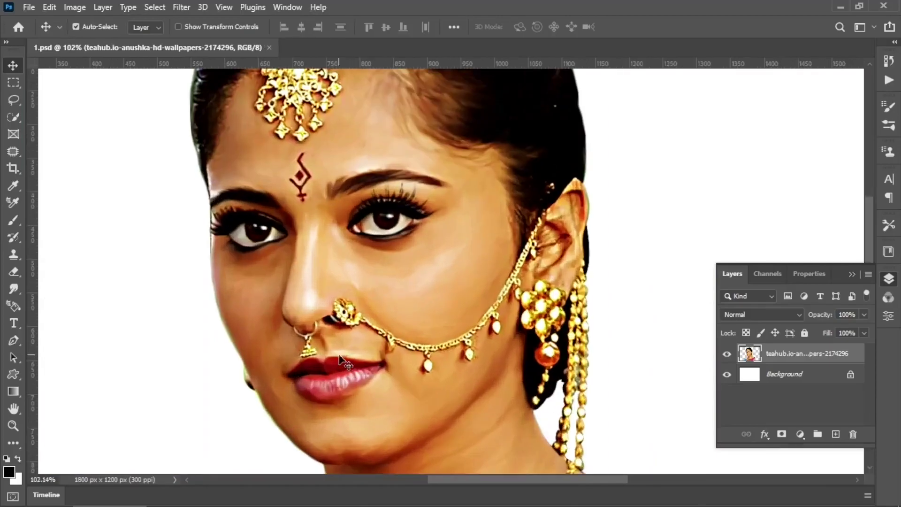
# - Smudge the dark skin line and whitish blotches along the shoulder with a scattered brush
pyautogui.click(80, 31)
pyautogui.click(215, 207)
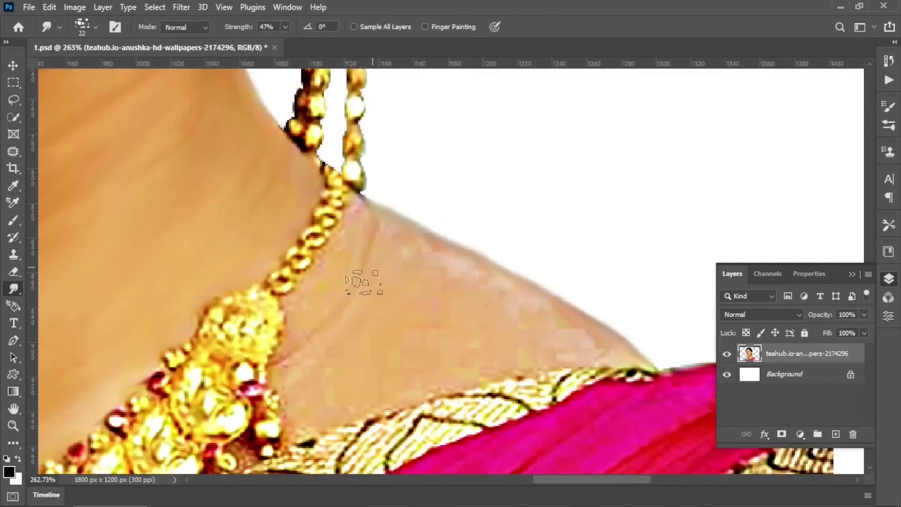
pyautogui.moveTo(362, 282); pyautogui.dragTo(331, 304)
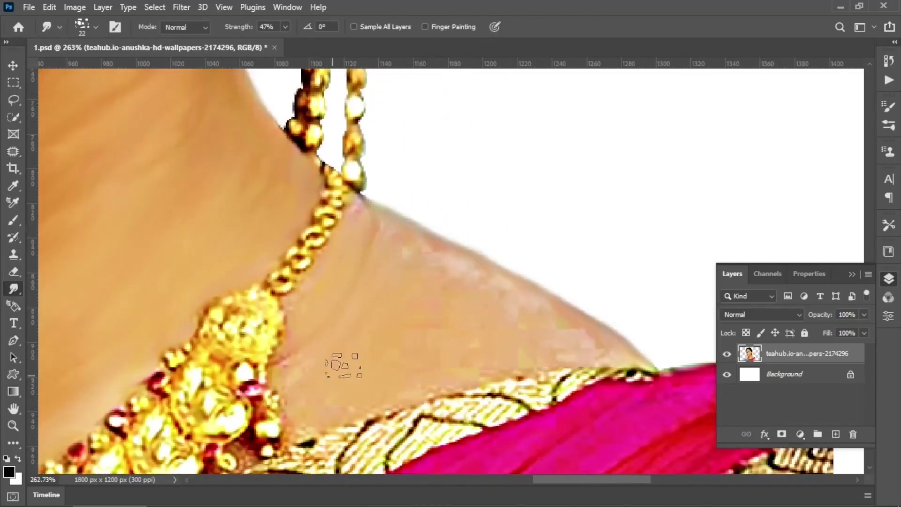
pyautogui.moveTo(573, 339)
pyautogui.mouseDown()
pyautogui.moveTo(396, 238)
pyautogui.moveTo(569, 328)
pyautogui.mouseUp()
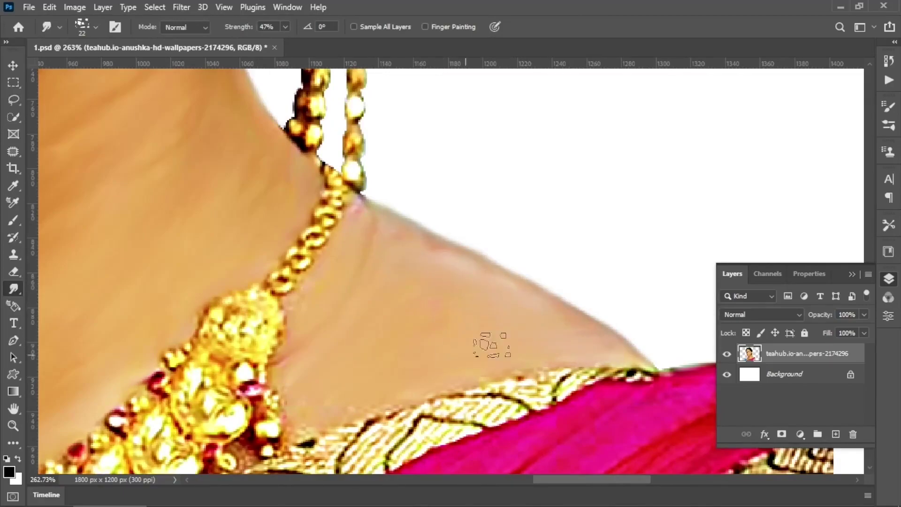
# - Pick another scattered brush preset and smudge the shoulder skin beside the necklace
pyautogui.click(95, 27)
pyautogui.scroll(3, 438, 230)
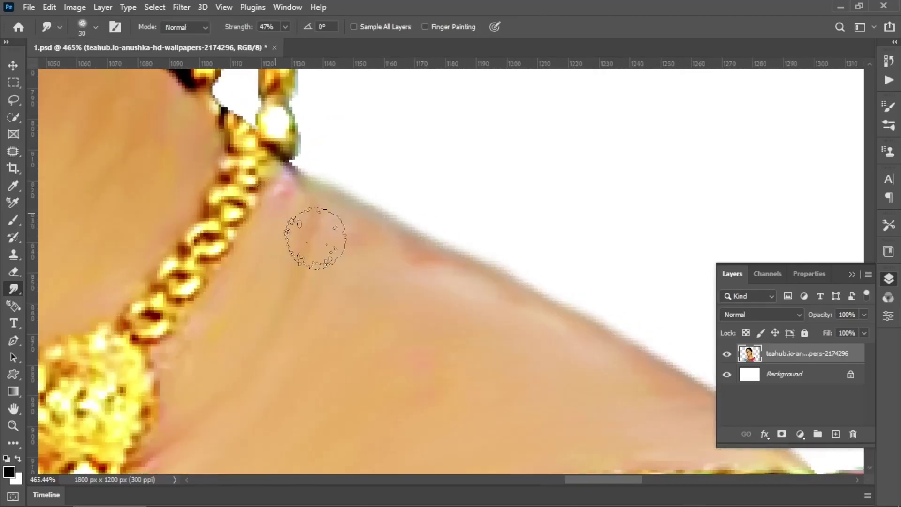
pyautogui.scroll(-5, 287, 173)
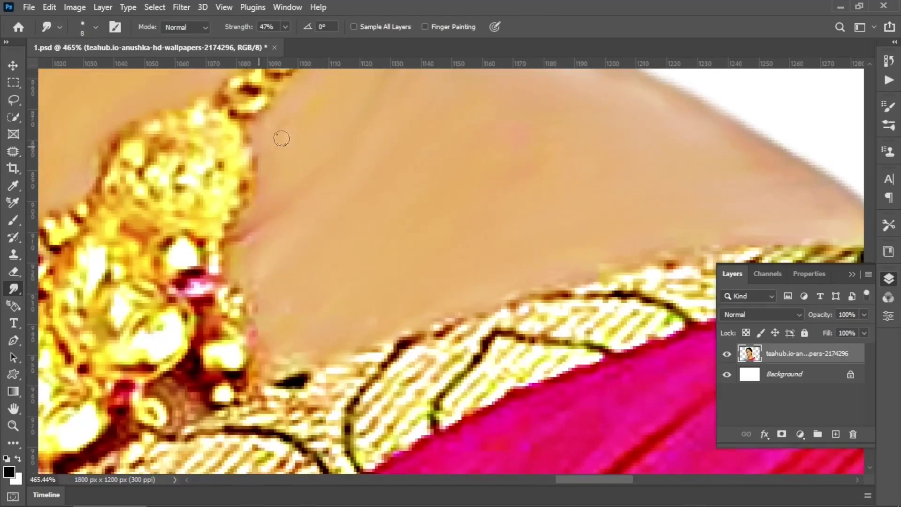
pyautogui.hscroll(5, 427, 251)
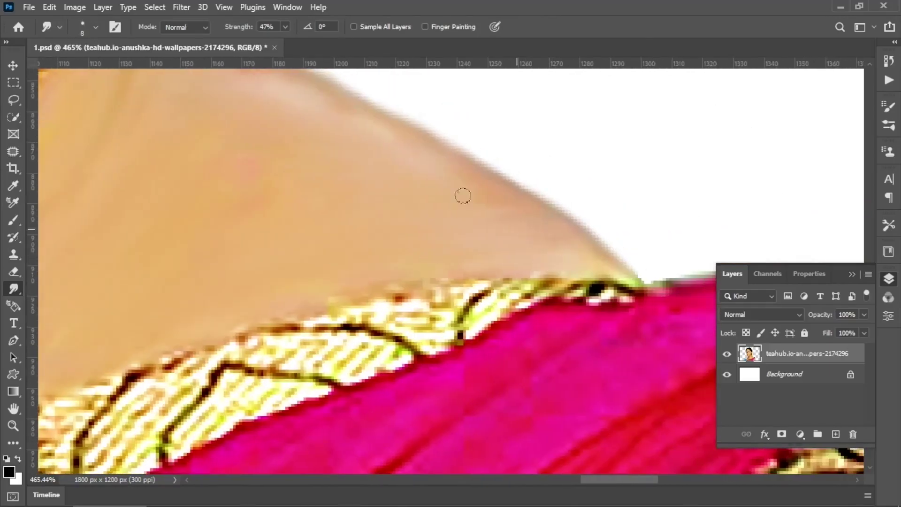
pyautogui.scroll(-2, 245, 115)
pyautogui.scroll(-2, 262, 206)
pyautogui.scroll(-2, 225, 234)
pyautogui.scroll(-1, 204, 257)
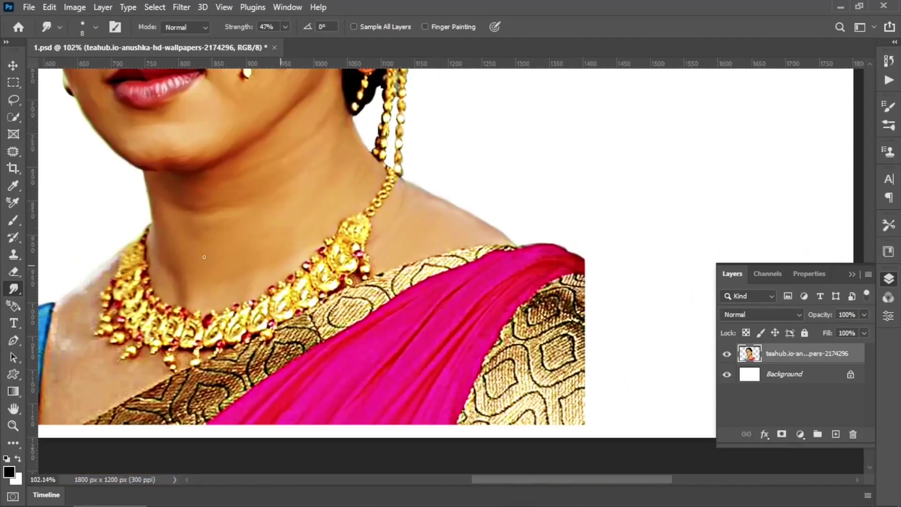
pyautogui.scroll(3, 204, 257)
pyautogui.scroll(2, 205, 257)
pyautogui.click(86, 27)
pyautogui.doubleClick(211, 207)
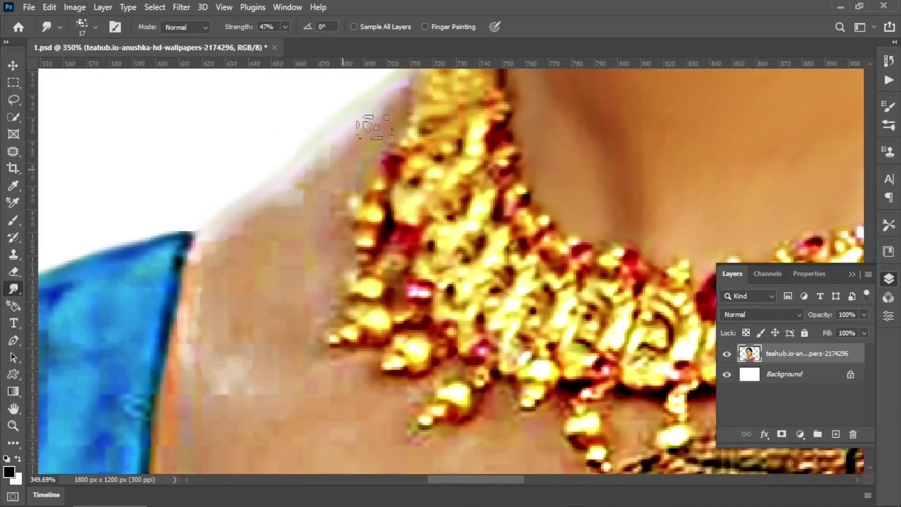
pyautogui.moveTo(202, 267); pyautogui.dragTo(238, 335)
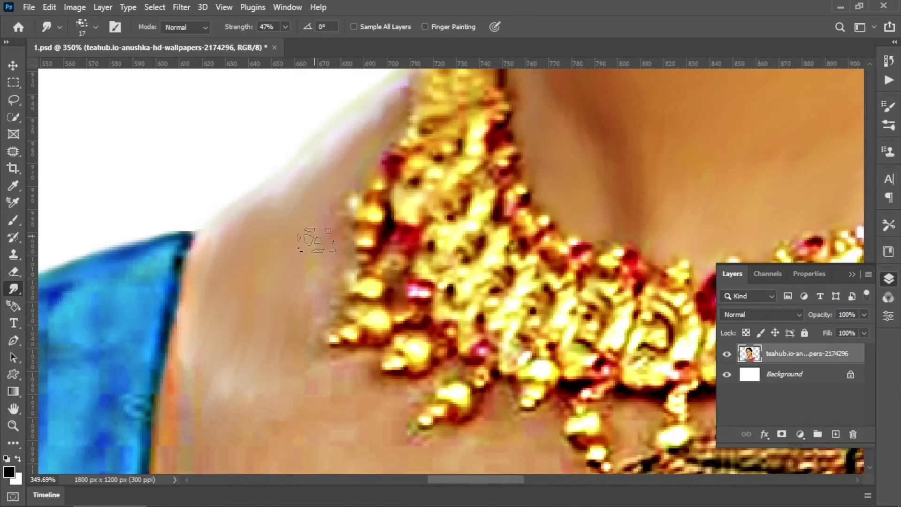
# - Smooth the lower-left shoulder edge and make the smudge brush slightly smaller
pyautogui.scroll(-5, 250, 356)
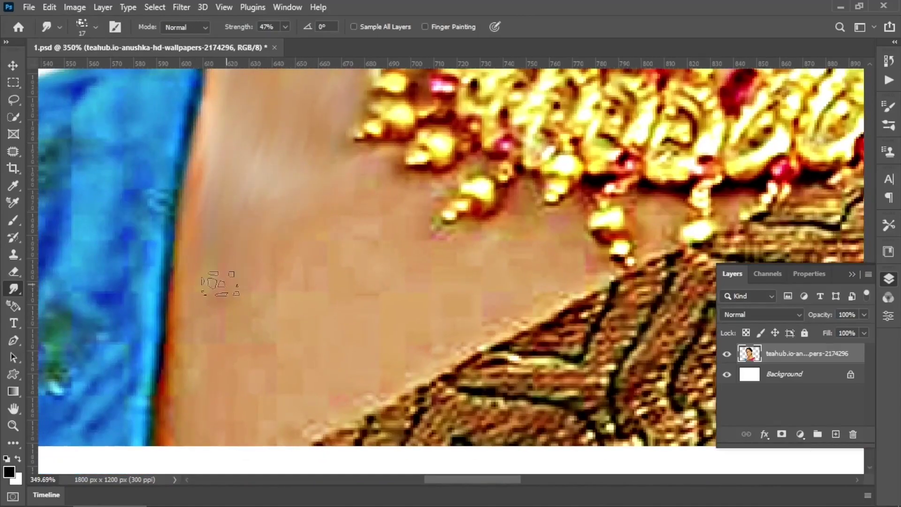
pyautogui.scroll(-3, 220, 284)
pyautogui.scroll(2, 282, 201)
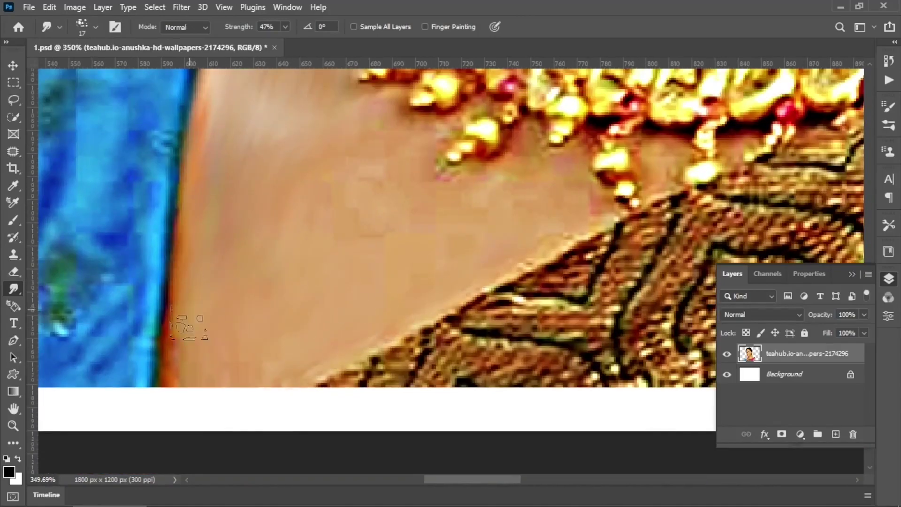
pyautogui.moveTo(181, 340); pyautogui.dragTo(174, 390)
pyautogui.scroll(3, 313, 231)
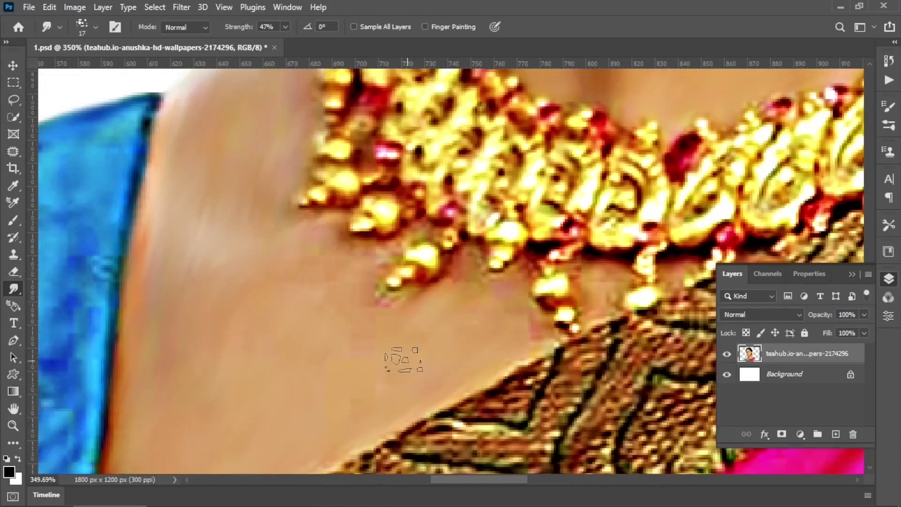
pyautogui.scroll(2, 233, 215)
pyautogui.hscroll(5, 329, 235)
pyautogui.scroll(-2, 329, 234)
pyautogui.press('[')
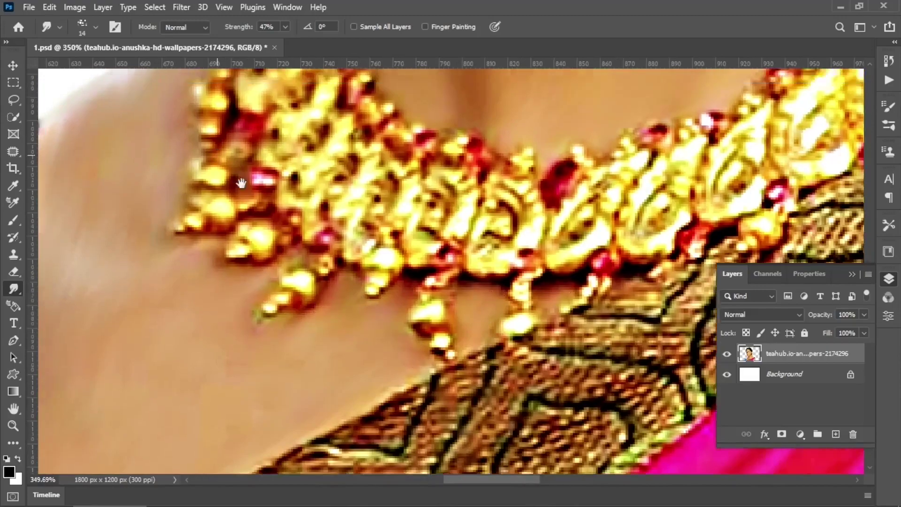
pyautogui.scroll(-5, 250, 321)
# - Switch to a different smudge brush preset and reposition over the upper chest
pyautogui.click(95, 27)
pyautogui.click(211, 207)
pyautogui.press('Return')
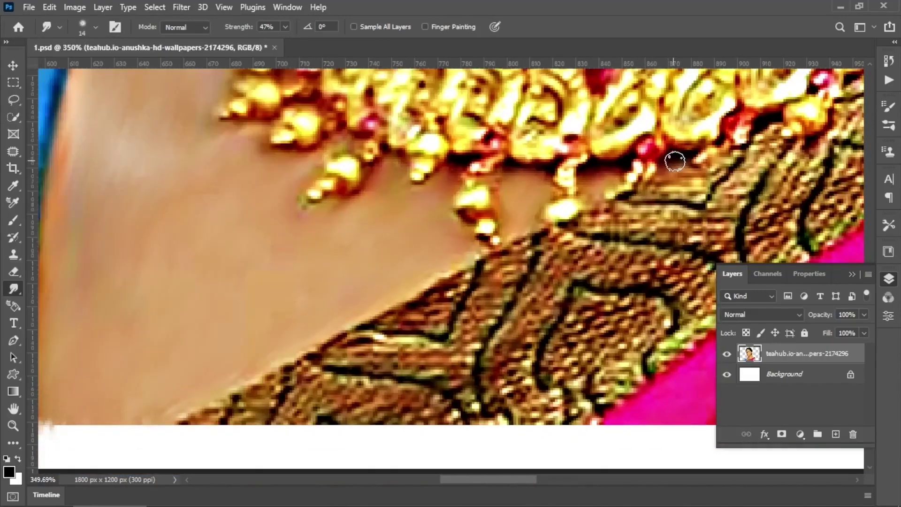
pyautogui.scroll(6, 517, 235)
pyautogui.hscroll(-1, 352, 338)
pyautogui.scroll(-10, 114, 292)
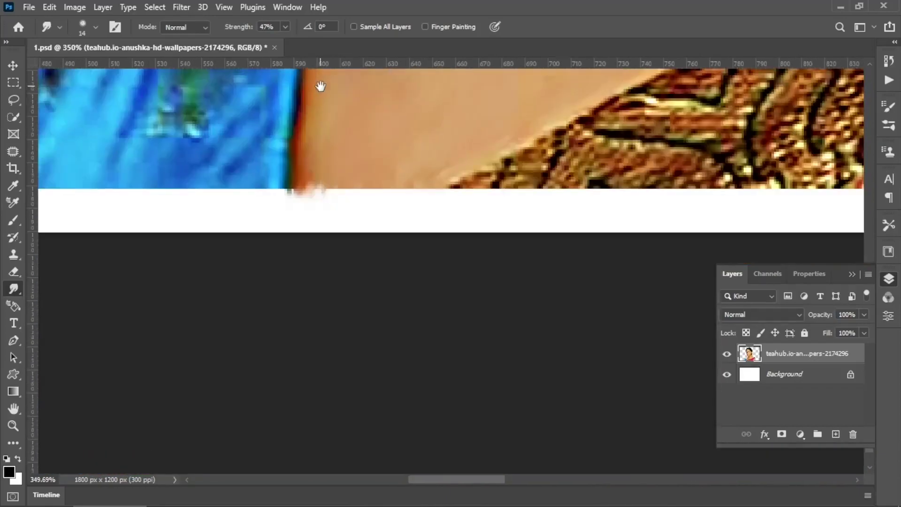
pyautogui.hscroll(5, 322, 84)
pyautogui.scroll(-5, 329, 187)
pyautogui.scroll(5, 329, 187)
# - Pick a larger scattered smudge brush and move the view to the top of the hair
pyautogui.click(96, 27)
pyautogui.doubleClick(71, 187)
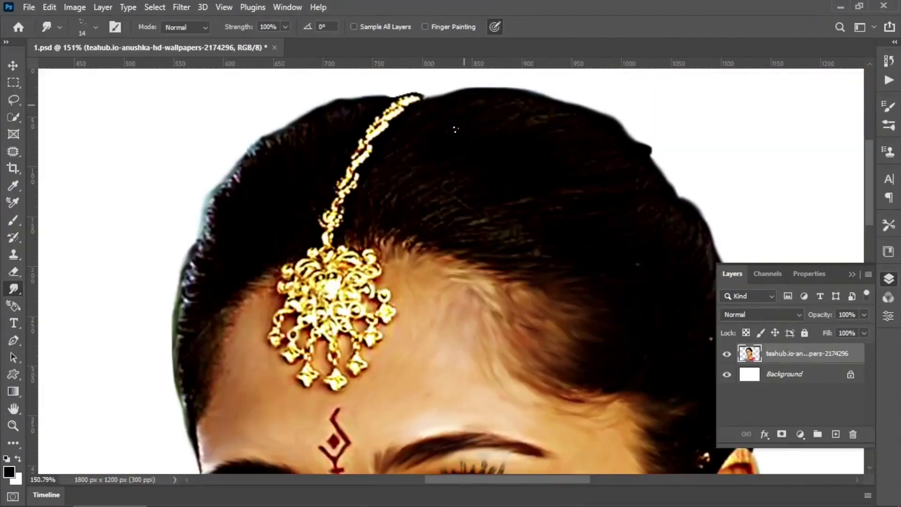
pyautogui.scroll(2, 469, 160)
pyautogui.scroll(2, 394, 233)
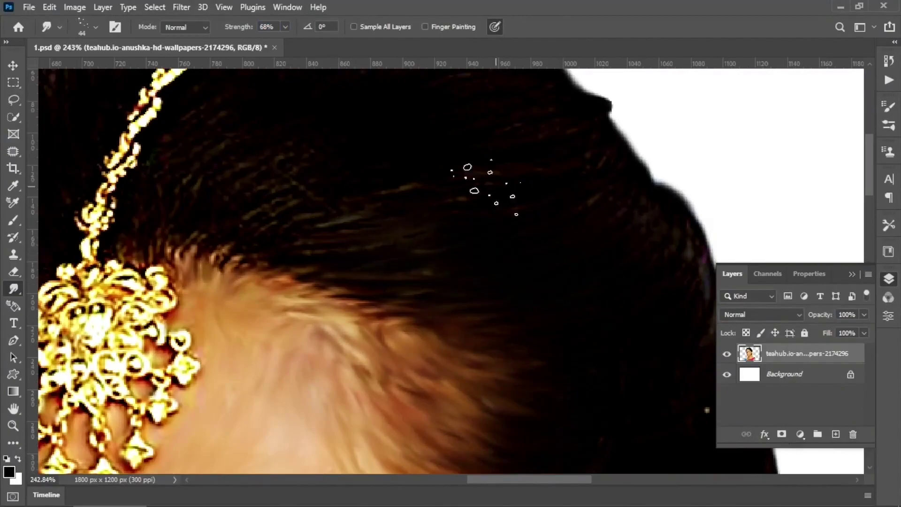
pyautogui.scroll(3, 277, 211)
pyautogui.hscroll(1, 305, 248)
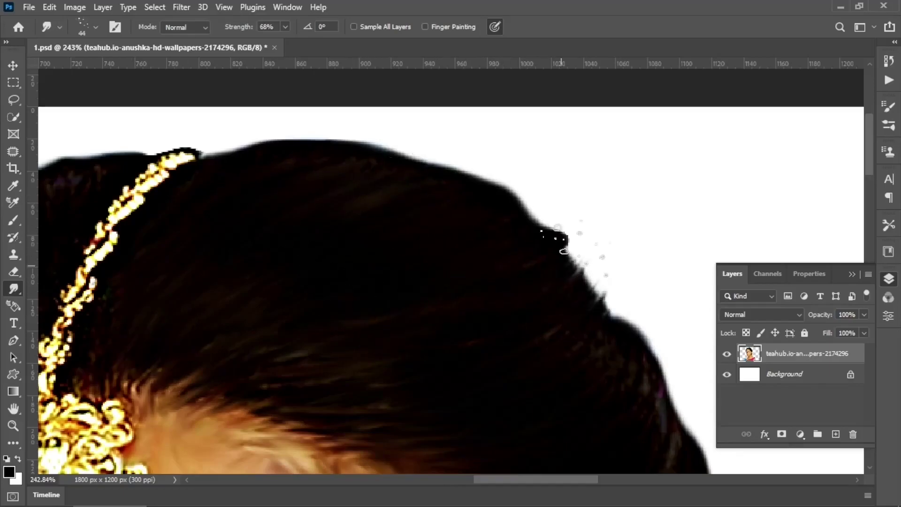
pyautogui.scroll(-3, 463, 261)
pyautogui.hscroll(3, 463, 260)
pyautogui.scroll(-4, 489, 277)
pyautogui.hscroll(-3, 575, 197)
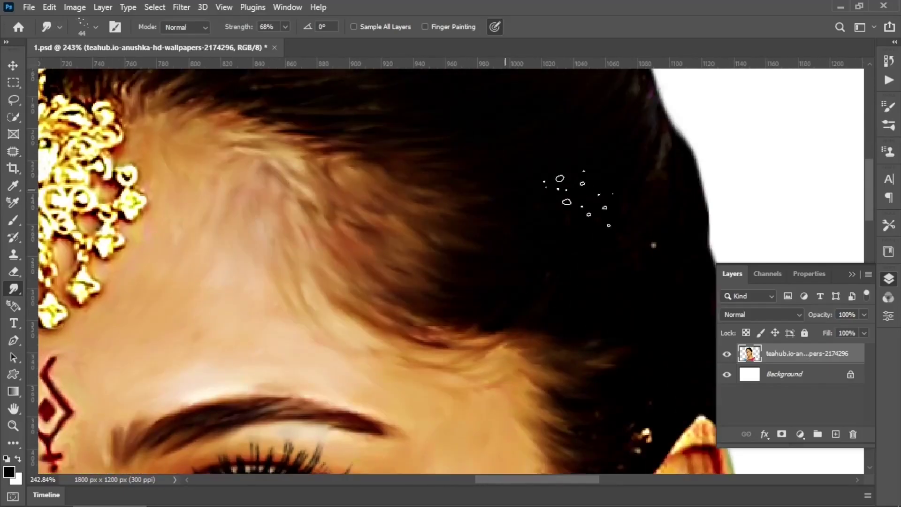
# - Shrink the smudge brush and work along the crown and temple hair outline
pyautogui.scroll(-3, 629, 216)
pyautogui.scroll(3, 281, 259)
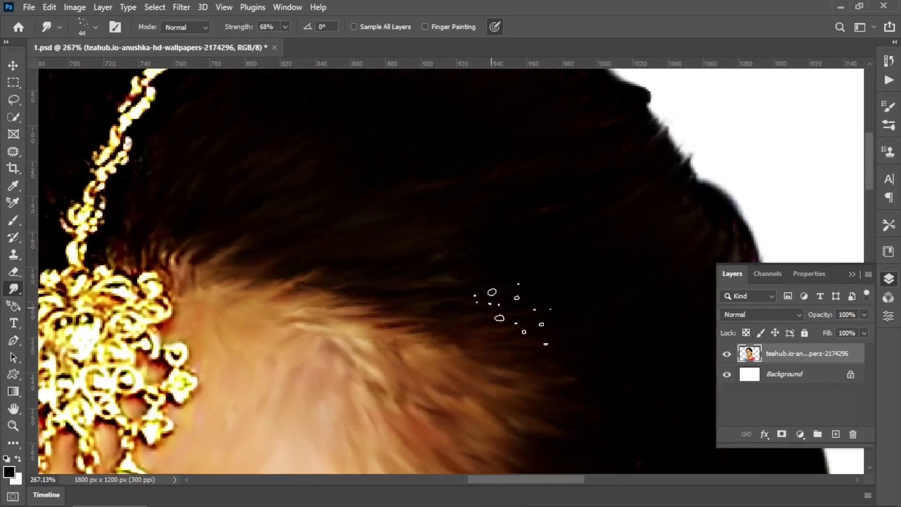
pyautogui.scroll(-3, 516, 329)
pyautogui.hscroll(2, 516, 329)
pyautogui.scroll(-3, 389, 254)
pyautogui.hscroll(2, 390, 254)
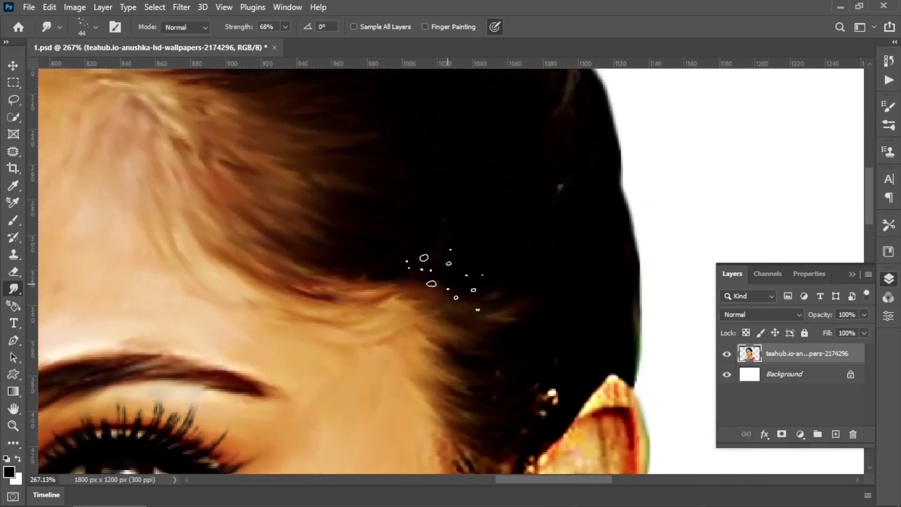
pyautogui.press('[')
pyautogui.press('[')
pyautogui.press('[')
pyautogui.scroll(3, 539, 235)
pyautogui.hscroll(1, 539, 235)
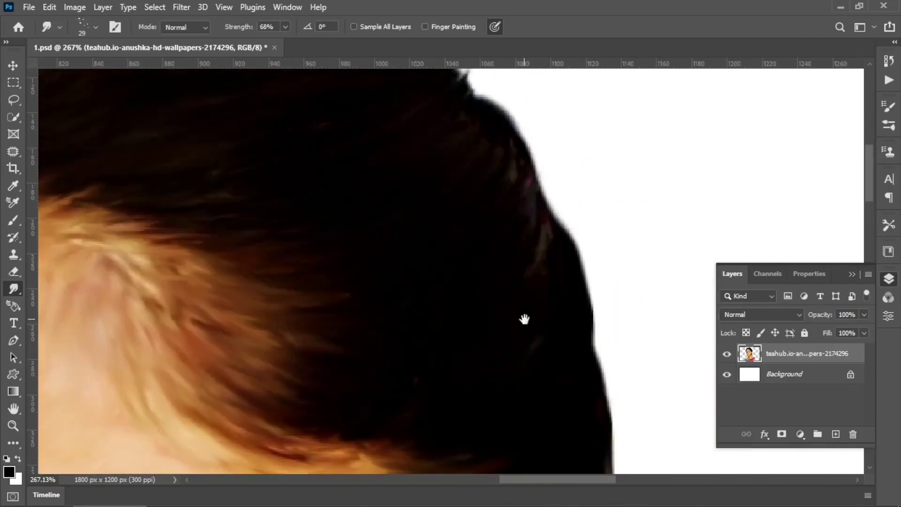
# - Enlarge the smudge brush and smudge the lower hair edge into strands
pyautogui.hscroll(-4, 556, 153)
pyautogui.click(86, 25)
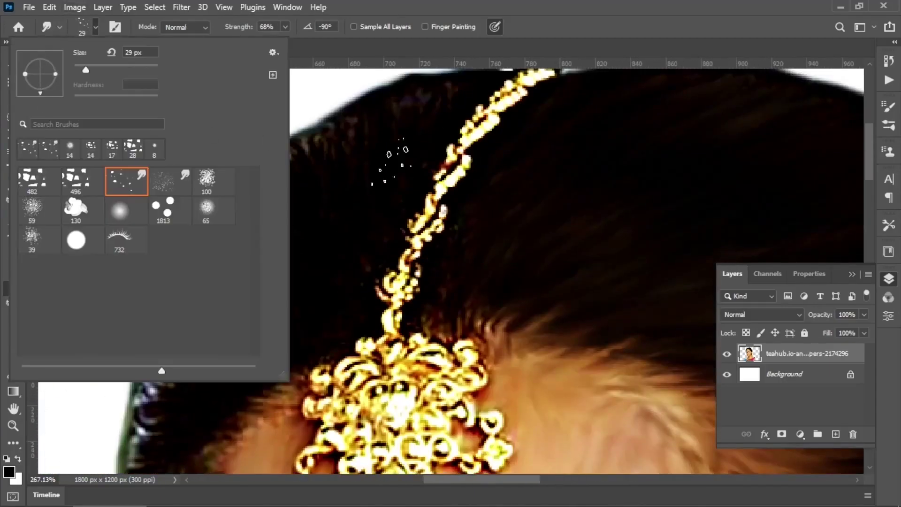
pyautogui.click(408, 103)
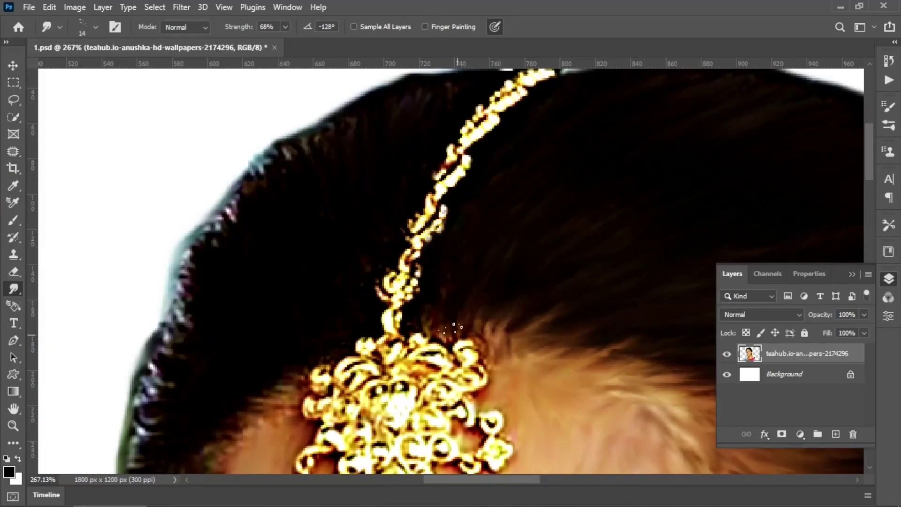
pyautogui.press(']')
pyautogui.press(']')
pyautogui.press(']')
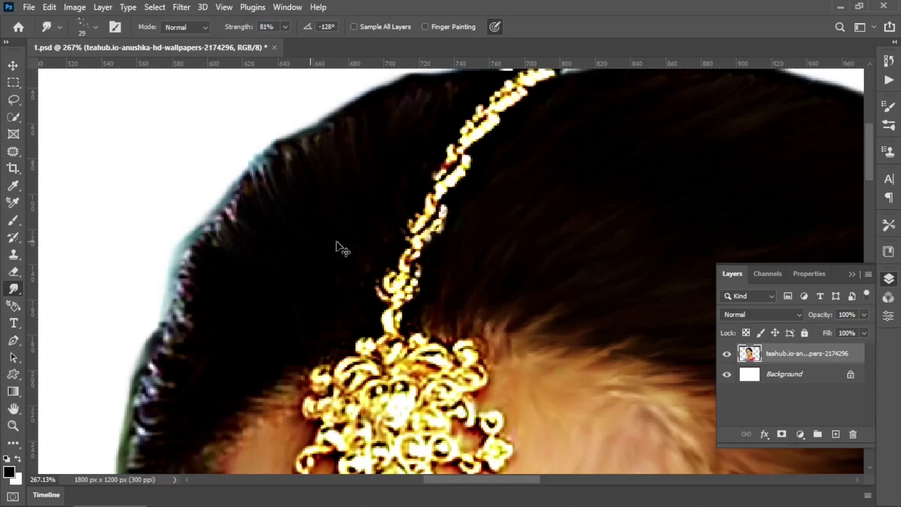
pyautogui.moveTo(177, 372); pyautogui.dragTo(140, 399)
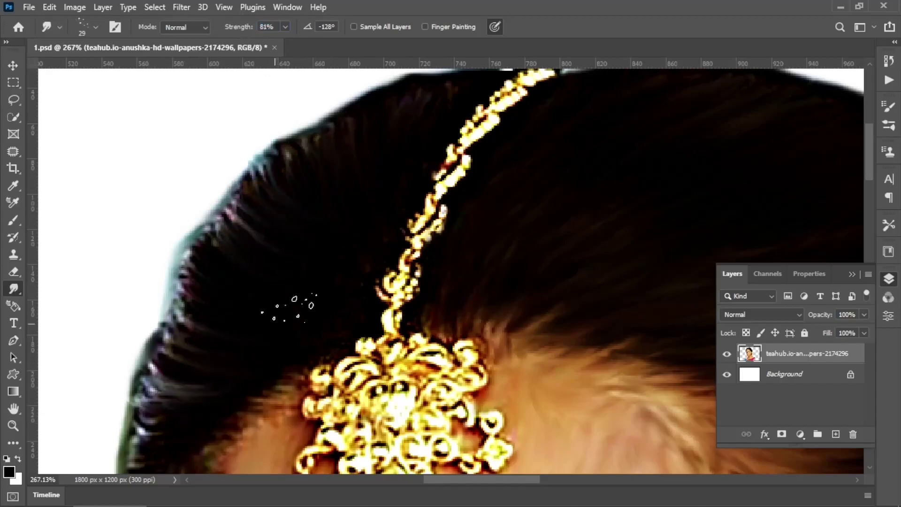
# - Switch to a small, rotated dotted scatter tip and smear hair strands into the hairline skin
pyautogui.scroll(-5, 399, 181)
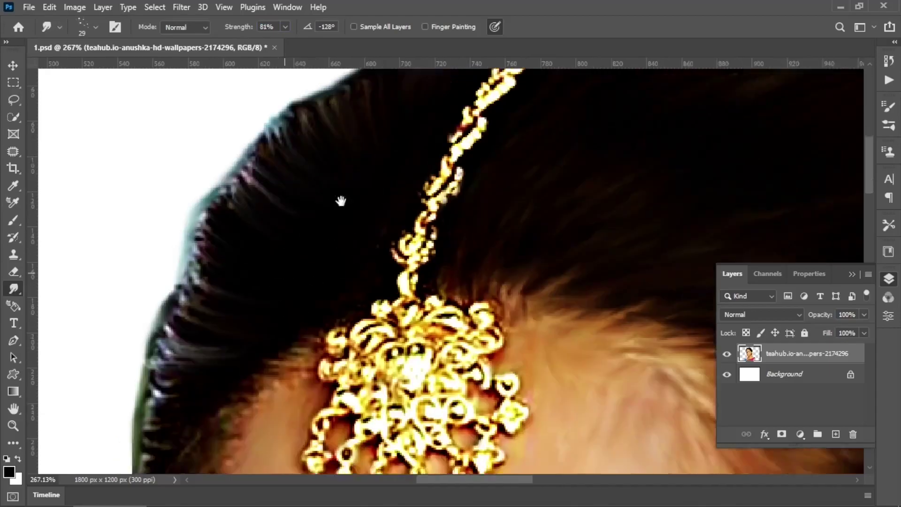
pyautogui.click(95, 27)
pyautogui.moveTo(43, 70); pyautogui.dragTo(28, 84)
pyautogui.press('Return')
pyautogui.click(92, 27)
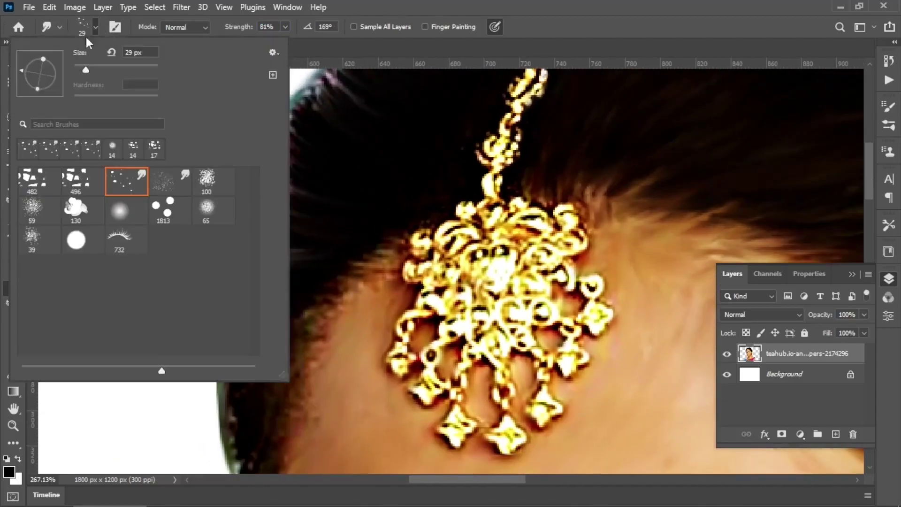
pyautogui.click(329, 185)
pyautogui.click(95, 27)
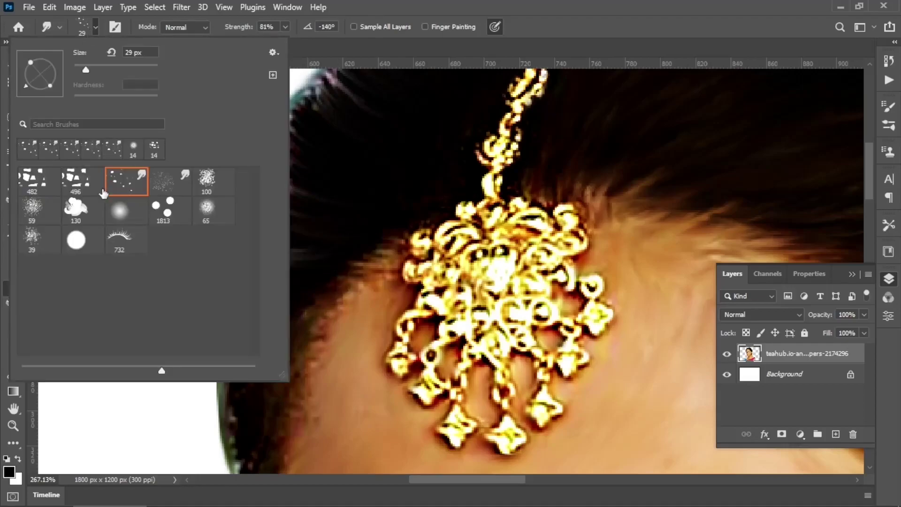
pyautogui.click(174, 208)
pyautogui.click(341, 87)
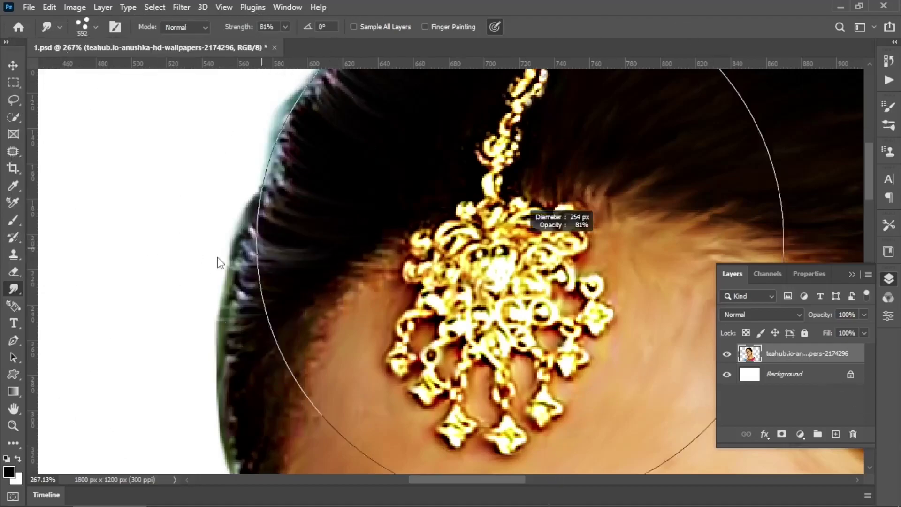
pyautogui.moveTo(444, 257); pyautogui.dragTo(314, 254)
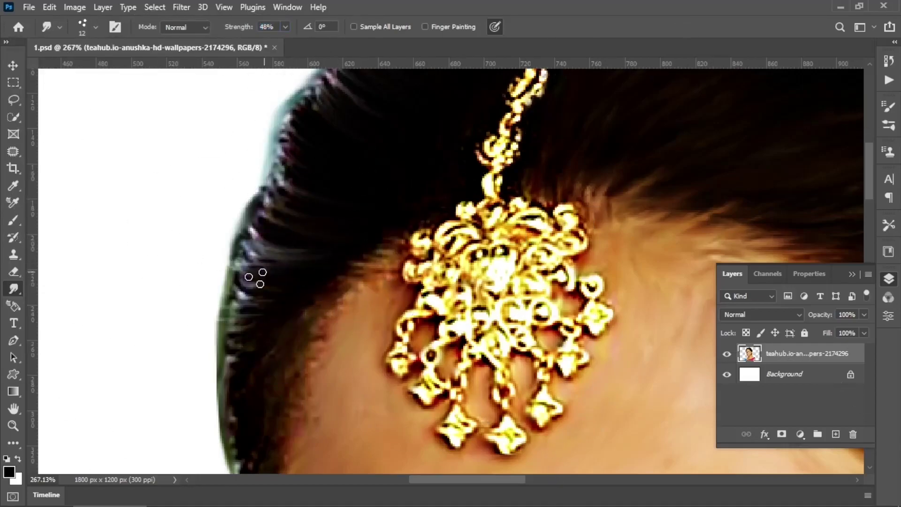
pyautogui.moveTo(331, 282); pyautogui.dragTo(404, 239)
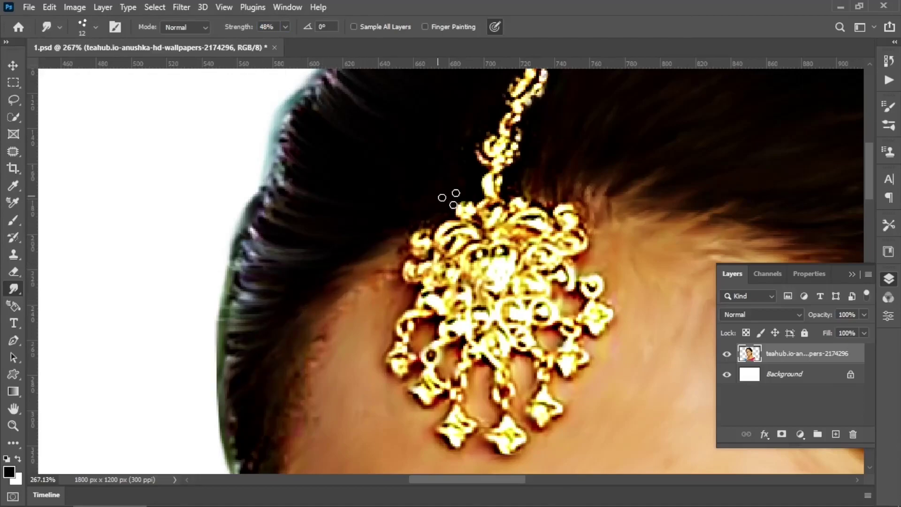
# - Smudge the hair edge beside the forehead and inspect the surrounding hair
pyautogui.scroll(-3, 383, 261)
pyautogui.hscroll(-3, 383, 261)
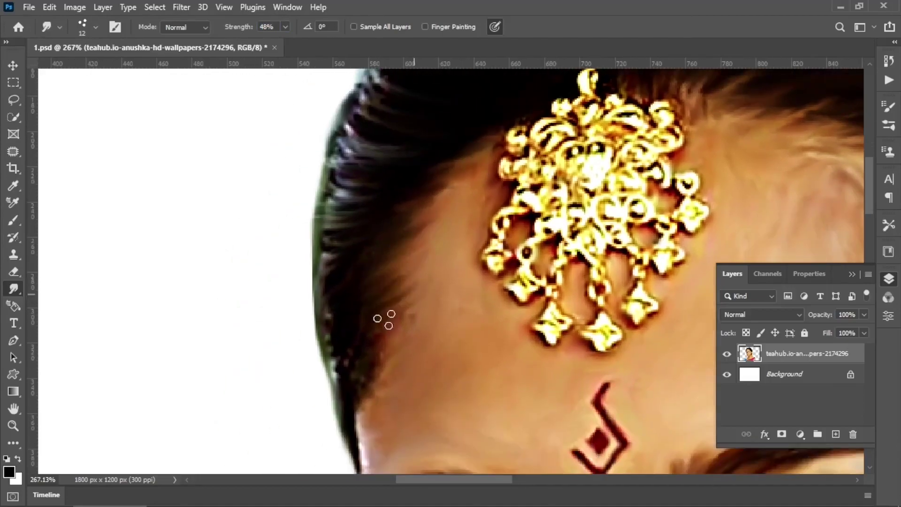
pyautogui.moveTo(376, 378); pyautogui.dragTo(314, 337)
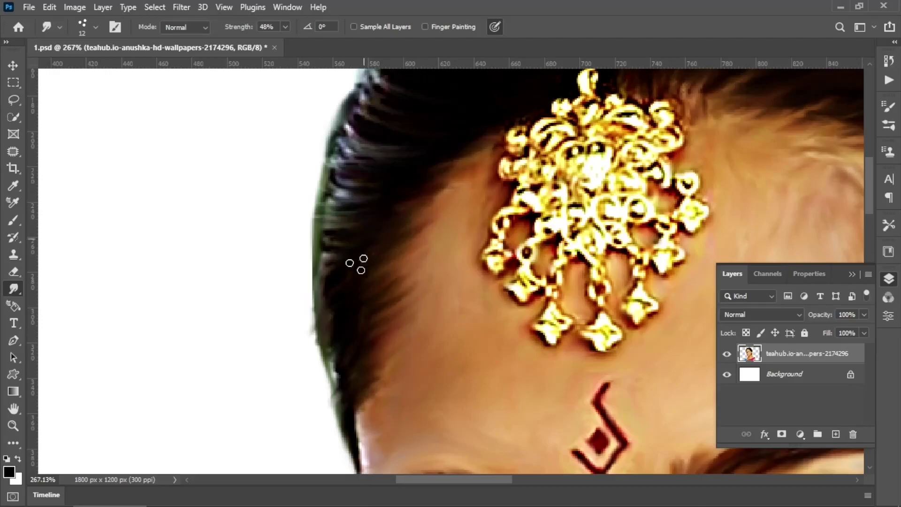
pyautogui.scroll(3, 385, 256)
pyautogui.scroll(-5, 411, 291)
pyautogui.hscroll(-2, 411, 291)
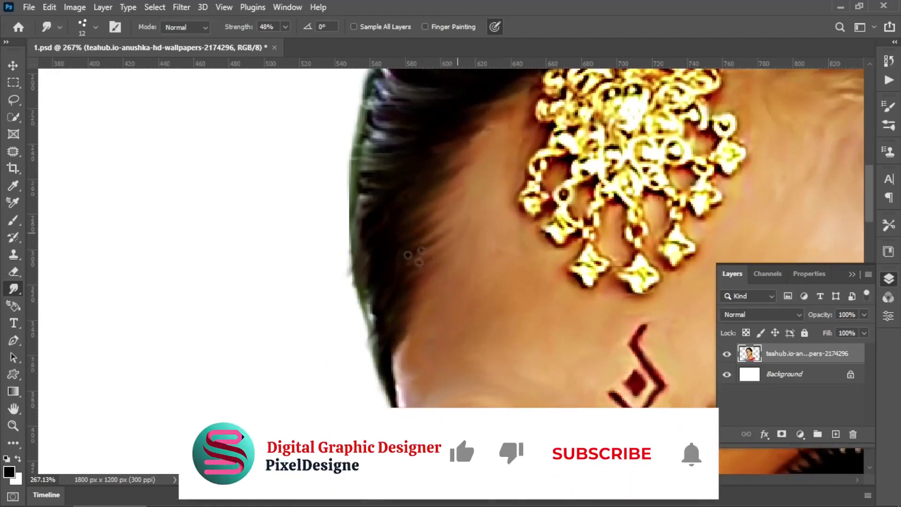
pyautogui.scroll(3, 413, 256)
pyautogui.hscroll(2, 413, 256)
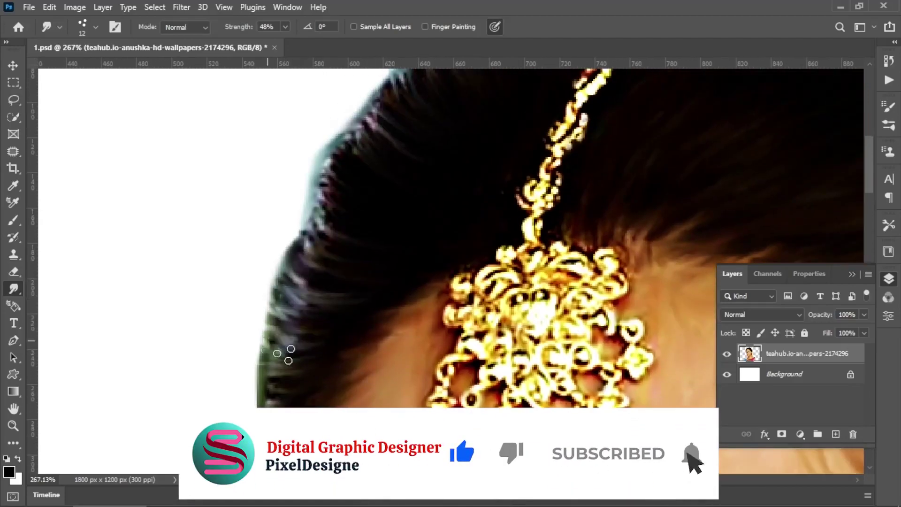
pyautogui.scroll(-3, 301, 305)
pyautogui.hscroll(-1, 300, 305)
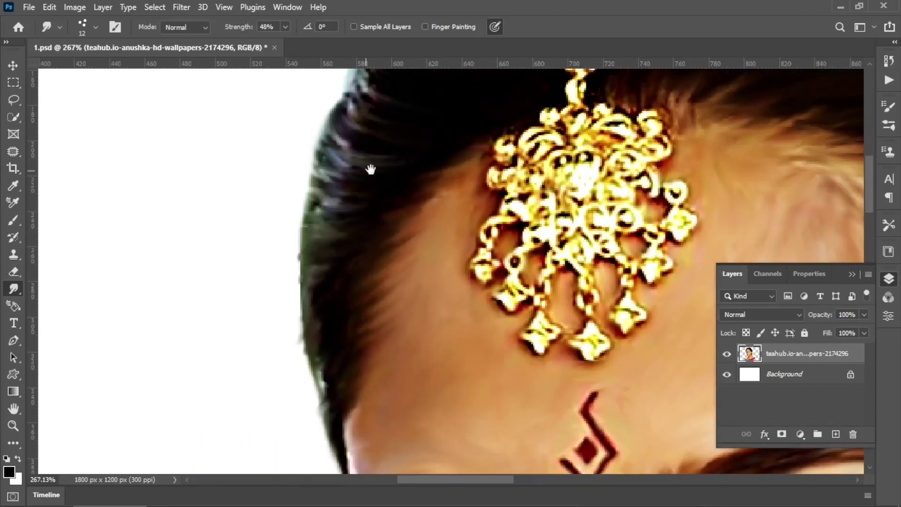
pyautogui.scroll(2, 371, 169)
pyautogui.scroll(2, 329, 230)
pyautogui.hscroll(1, 329, 230)
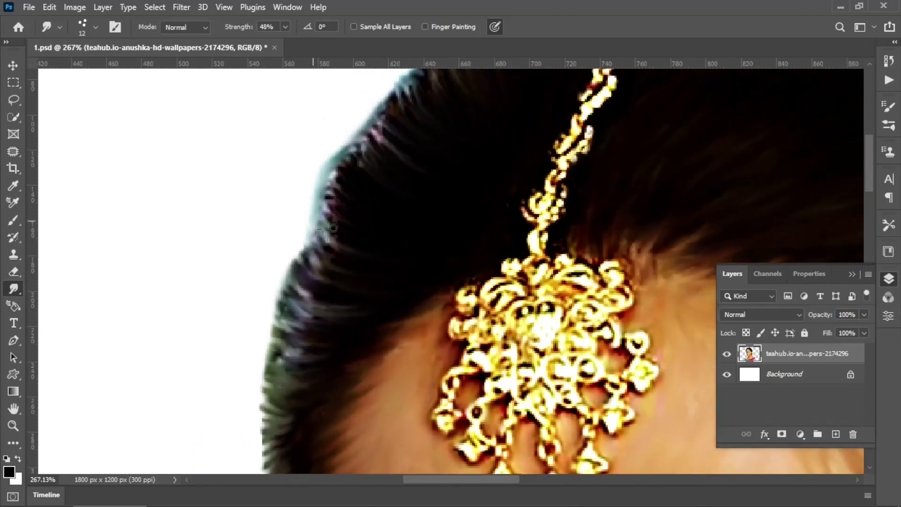
pyautogui.scroll(3, 332, 157)
pyautogui.hscroll(1, 332, 157)
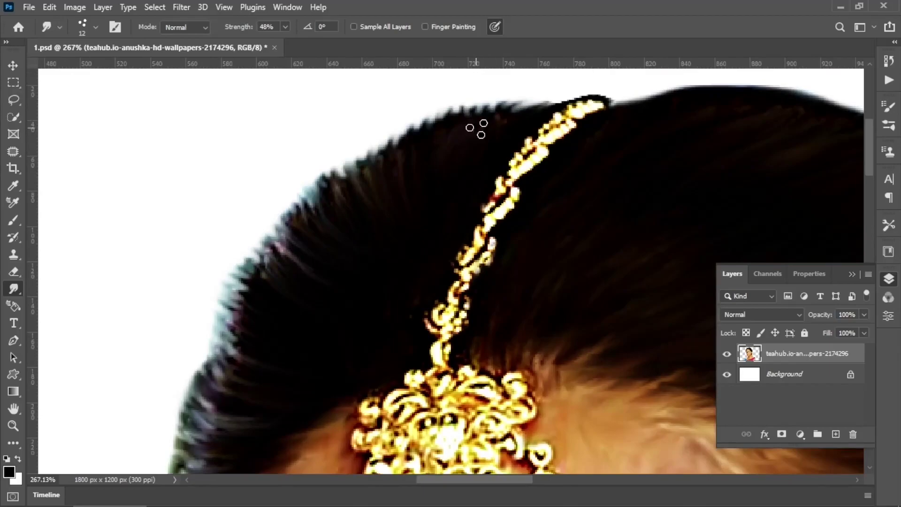
pyautogui.scroll(-3, 477, 129)
pyautogui.scroll(3, 646, 199)
# - With a larger brush tip, smudge the top hair edge into fine strands
pyautogui.click(96, 26)
pyautogui.press('Return')
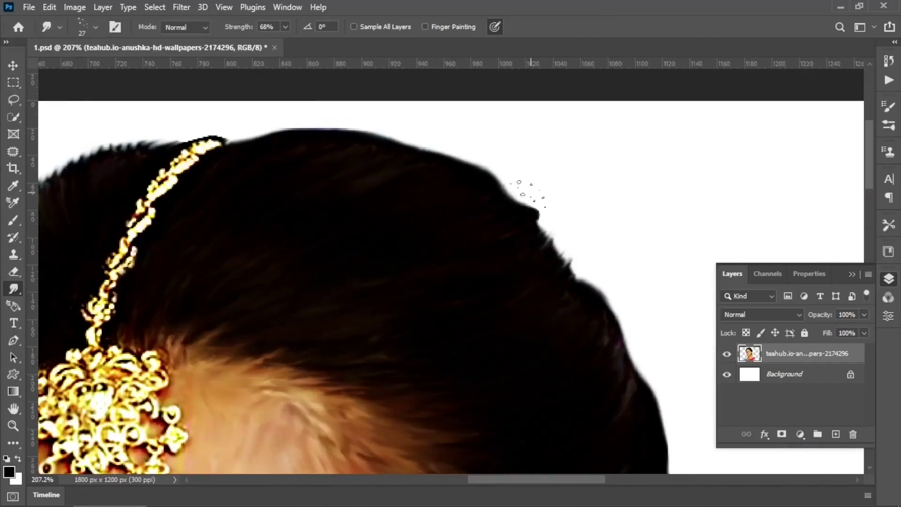
pyautogui.moveTo(528, 194); pyautogui.dragTo(448, 157)
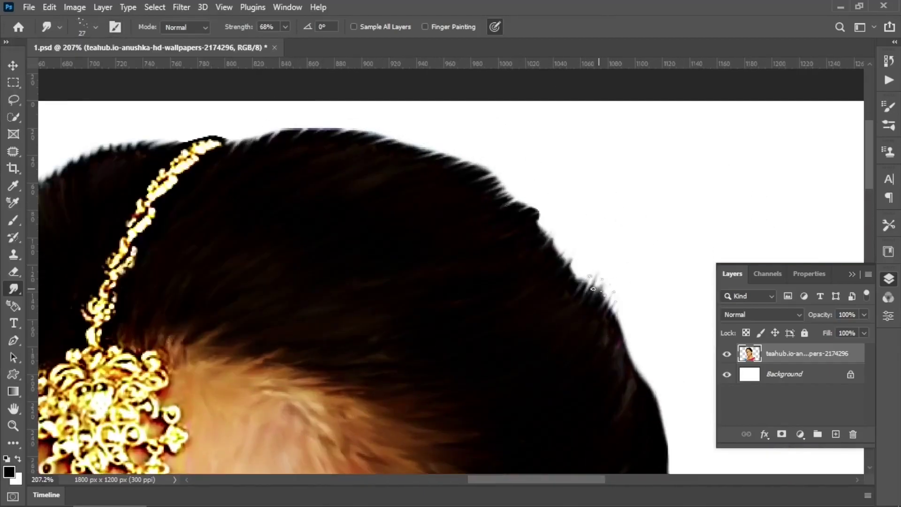
pyautogui.scroll(-3, 593, 289)
pyautogui.hscroll(2, 593, 288)
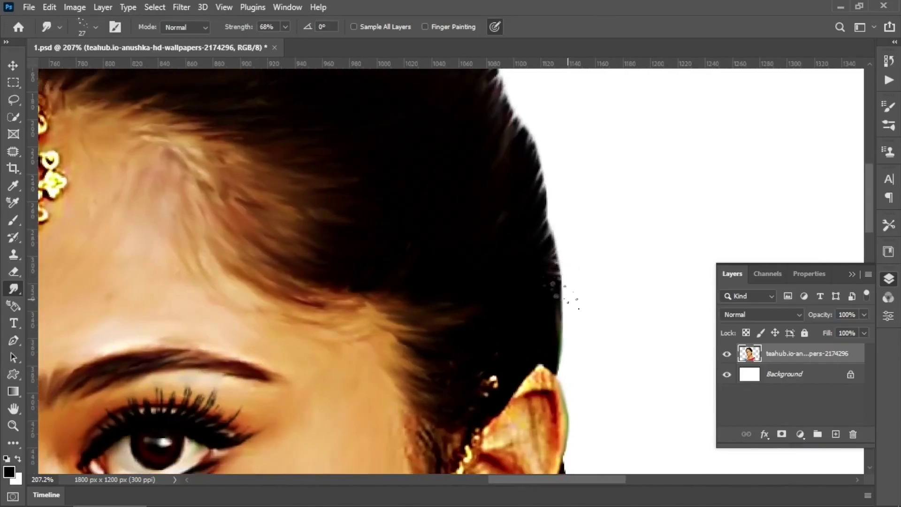
pyautogui.scroll(-3, 450, 261)
pyautogui.hscroll(-1, 450, 261)
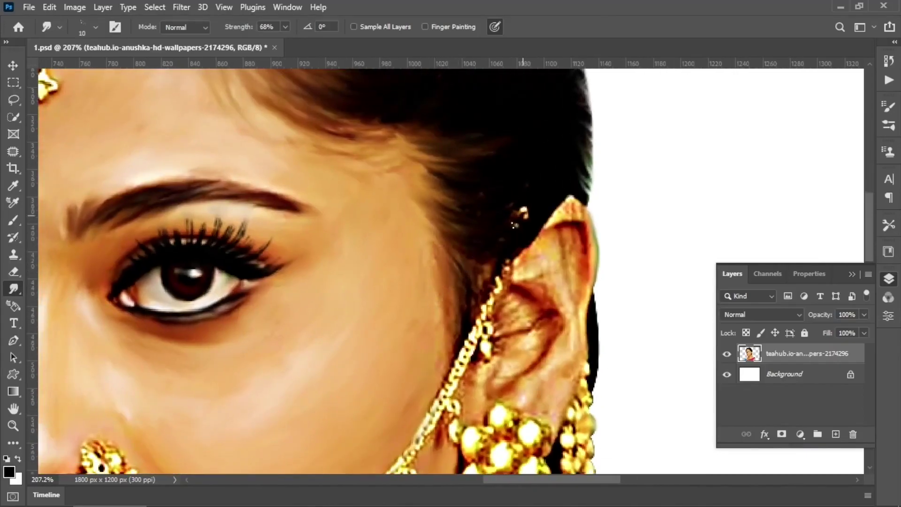
# - Choose a different smudge brush tip and look over the hair edges
pyautogui.click(95, 27)
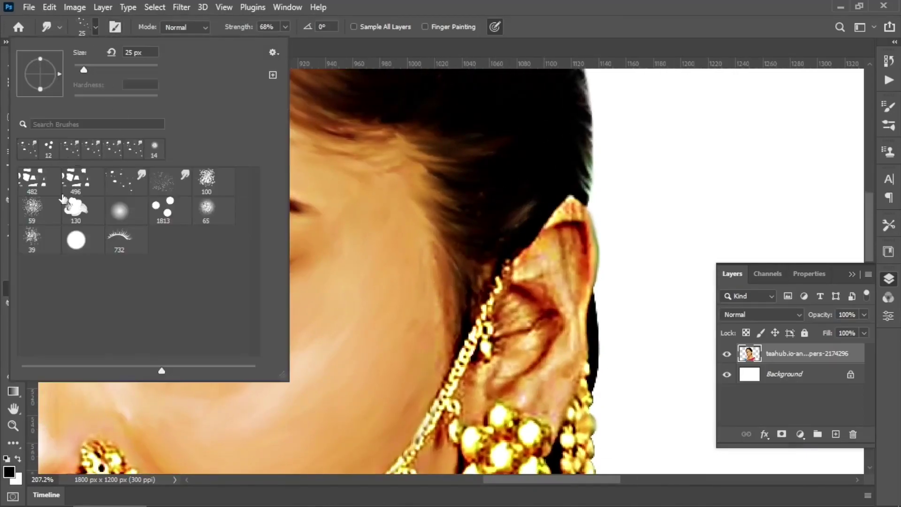
pyautogui.click(171, 207)
pyautogui.press('Return')
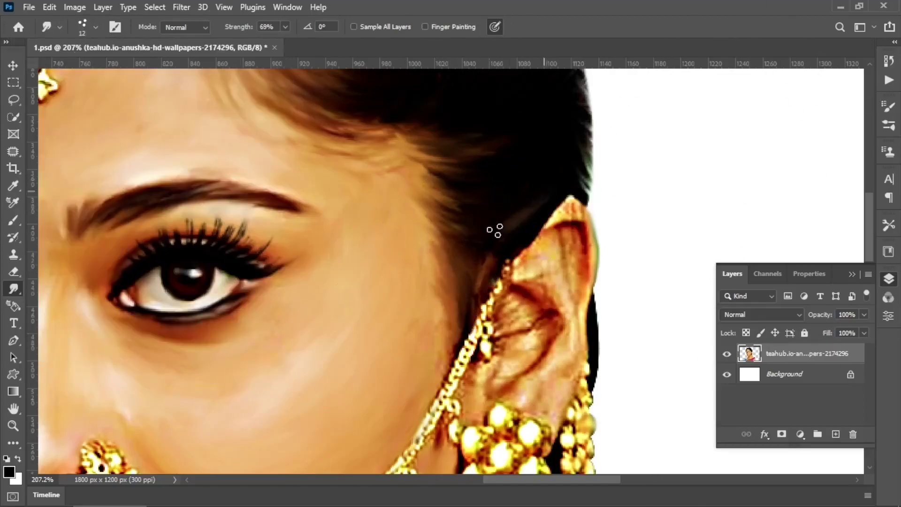
pyautogui.scroll(4, 495, 230)
pyautogui.hscroll(-1, 415, 249)
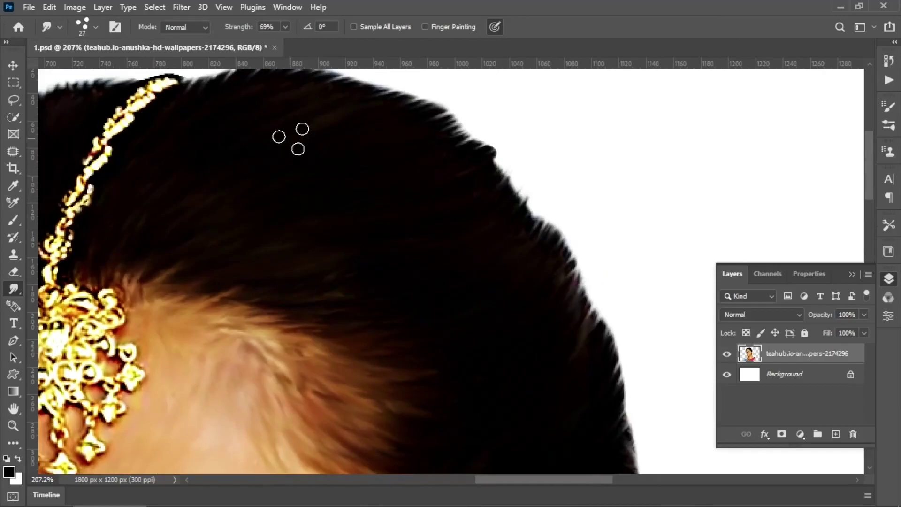
pyautogui.scroll(-5, 415, 292)
pyautogui.scroll(2, 322, 372)
# - Smudge the ear, the skin and the shadow beside the earring chain with a soft round tip at size 17, 46% strength
pyautogui.scroll(4, 453, 302)
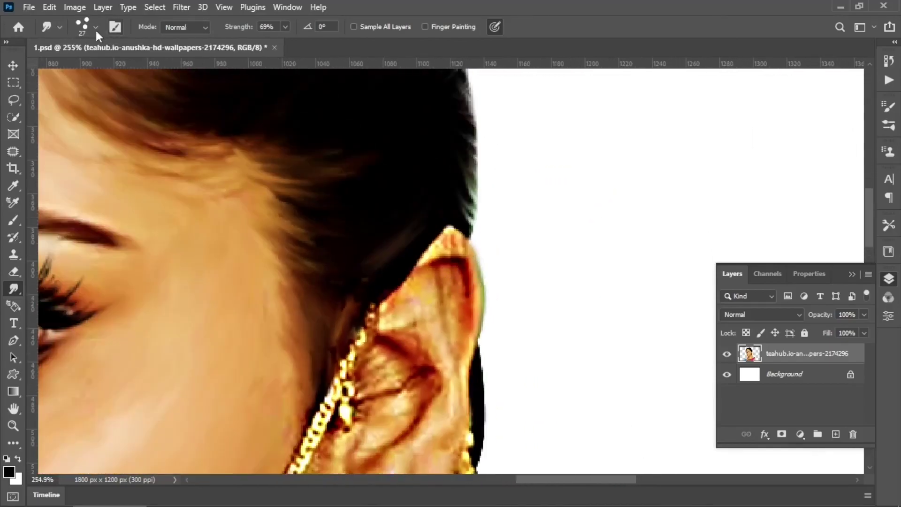
pyautogui.click(96, 27)
pyautogui.click(207, 207)
pyautogui.press('Return')
pyautogui.moveTo(463, 322)
pyautogui.mouseDown()
pyautogui.moveTo(446, 254)
pyautogui.moveTo(442, 289)
pyautogui.mouseUp()
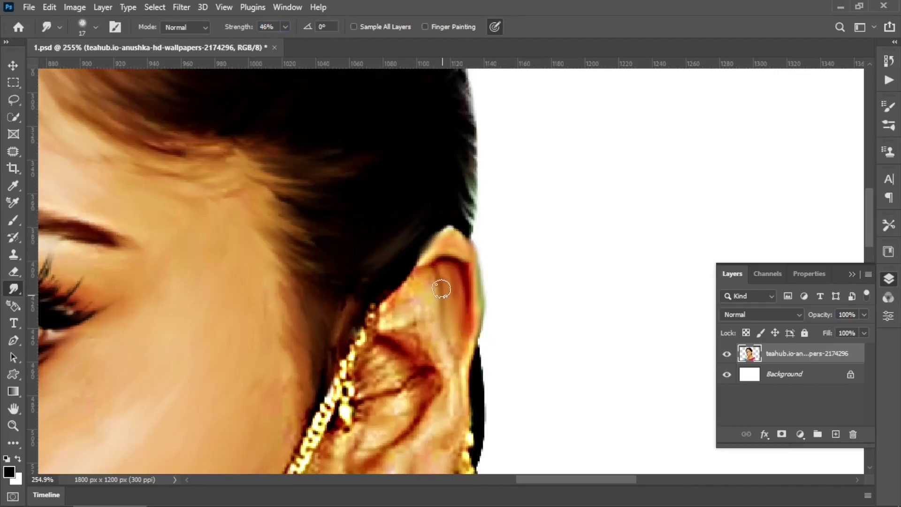
pyautogui.scroll(-3, 447, 356)
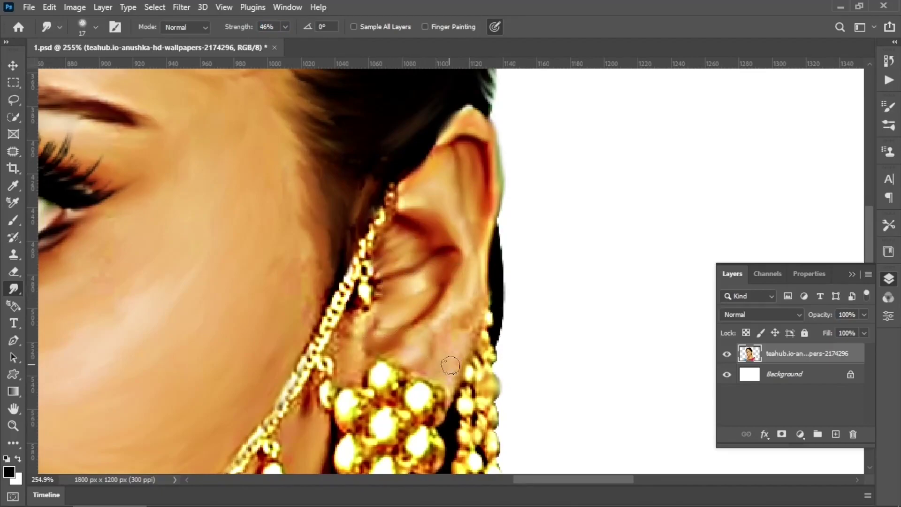
pyautogui.moveTo(360, 330); pyautogui.dragTo(382, 266)
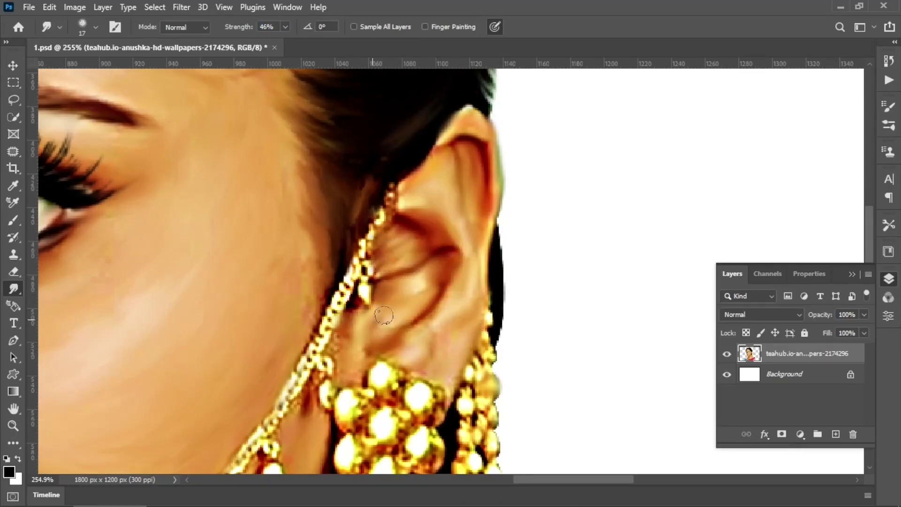
pyautogui.moveTo(327, 289); pyautogui.dragTo(304, 311)
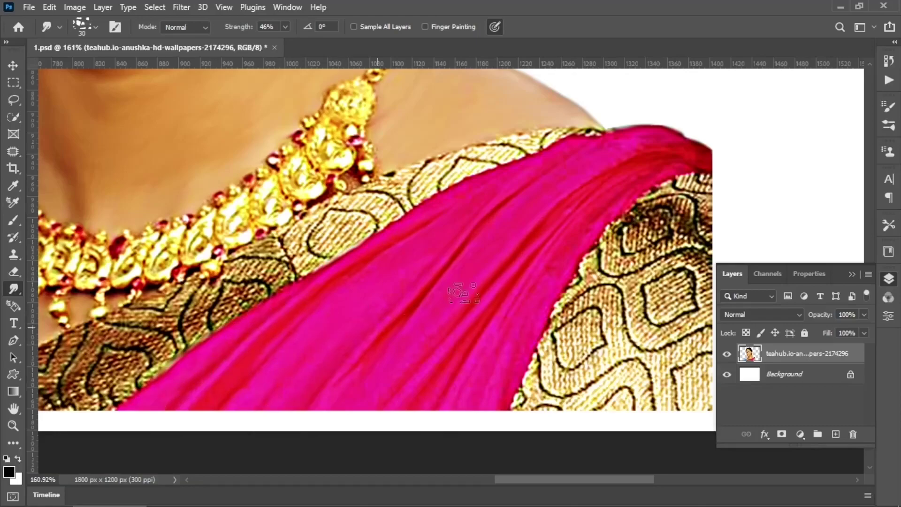
# - Smear the saree's bottom edge and right tip outward, then save the file
pyautogui.moveTo(381, 415); pyautogui.dragTo(130, 415)
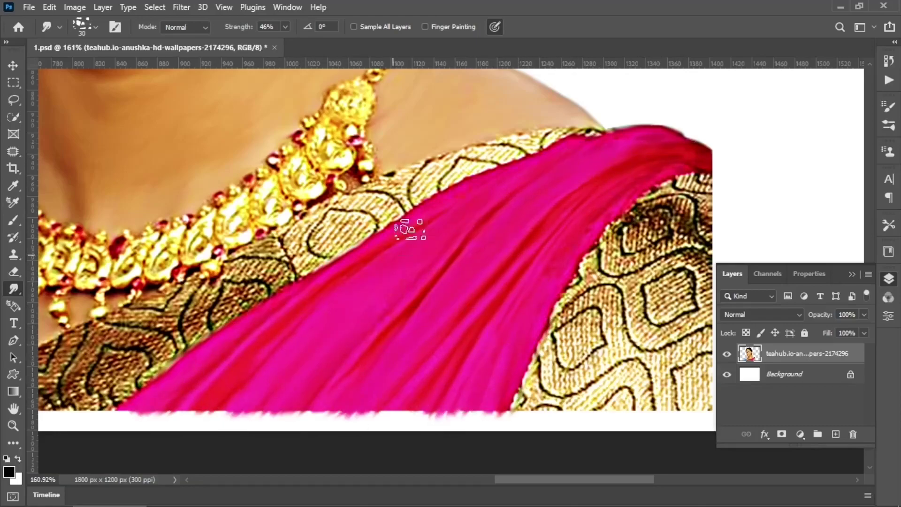
pyautogui.moveTo(683, 159); pyautogui.dragTo(703, 157)
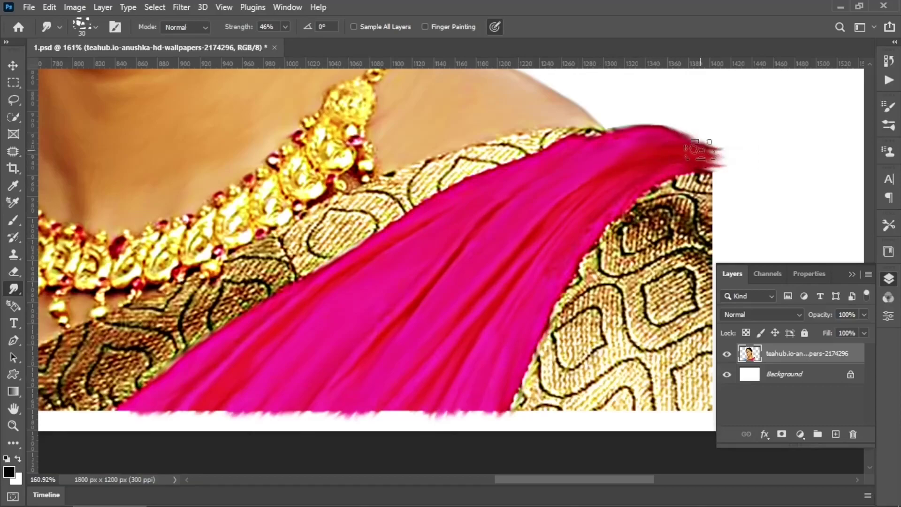
pyautogui.scroll(2, 699, 150)
pyautogui.hotkey('ctrl', 's')
pyautogui.scroll(2, 641, 124)
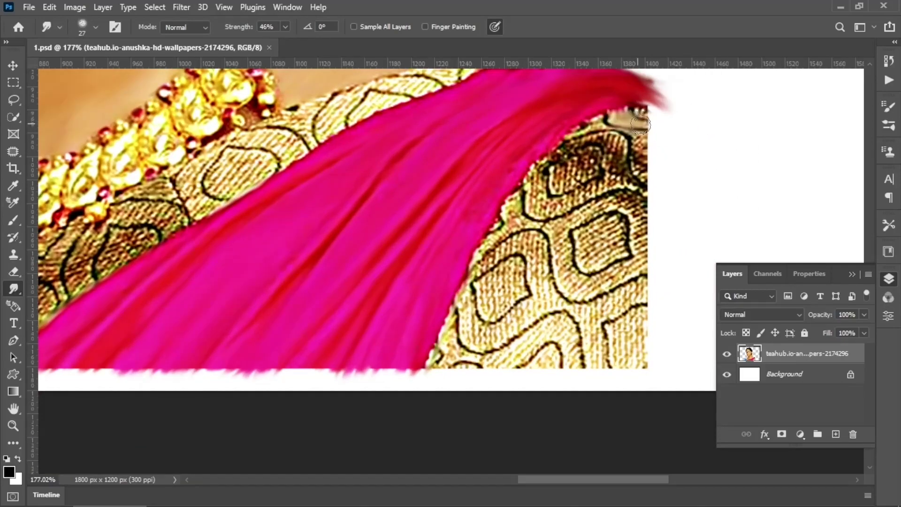
# - Smear the gold fabric at the saree edge into smooth brown, undoing one stroke
pyautogui.moveTo(624, 126)
pyautogui.mouseDown()
pyautogui.moveTo(512, 169)
pyautogui.moveTo(603, 187)
pyautogui.mouseUp()
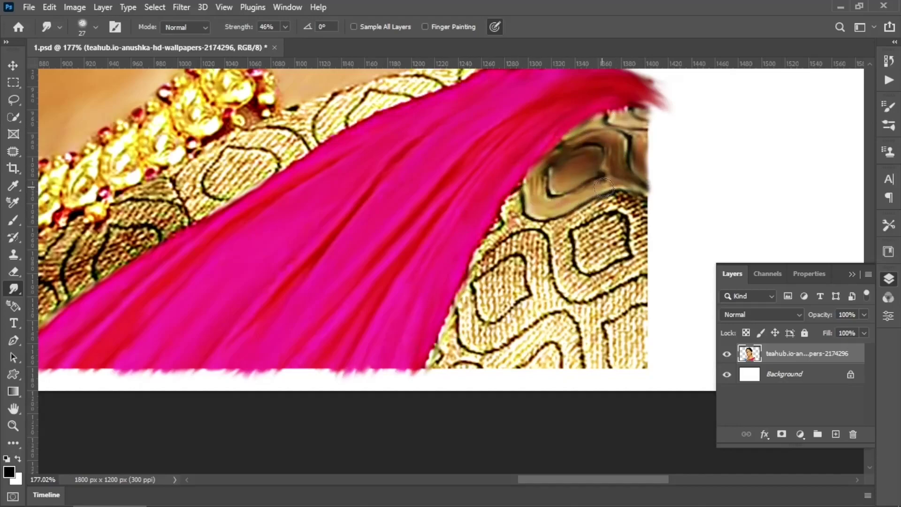
pyautogui.moveTo(573, 224)
pyautogui.mouseDown()
pyautogui.moveTo(495, 222)
pyautogui.moveTo(575, 225)
pyautogui.moveTo(624, 180)
pyautogui.moveTo(624, 146)
pyautogui.moveTo(623, 271)
pyautogui.moveTo(577, 286)
pyautogui.moveTo(601, 225)
pyautogui.moveTo(619, 220)
pyautogui.mouseUp()
pyautogui.scroll(-2, 562, 185)
pyautogui.moveTo(562, 185)
pyautogui.mouseDown()
pyautogui.moveTo(521, 188)
pyautogui.moveTo(582, 188)
pyautogui.moveTo(526, 221)
pyautogui.moveTo(543, 233)
pyautogui.moveTo(488, 263)
pyautogui.moveTo(563, 277)
pyautogui.moveTo(648, 206)
pyautogui.moveTo(638, 267)
pyautogui.moveTo(684, 235)
pyautogui.moveTo(676, 275)
pyautogui.mouseUp()
pyautogui.scroll(3, 676, 275)
pyautogui.hscroll(-5, 676, 274)
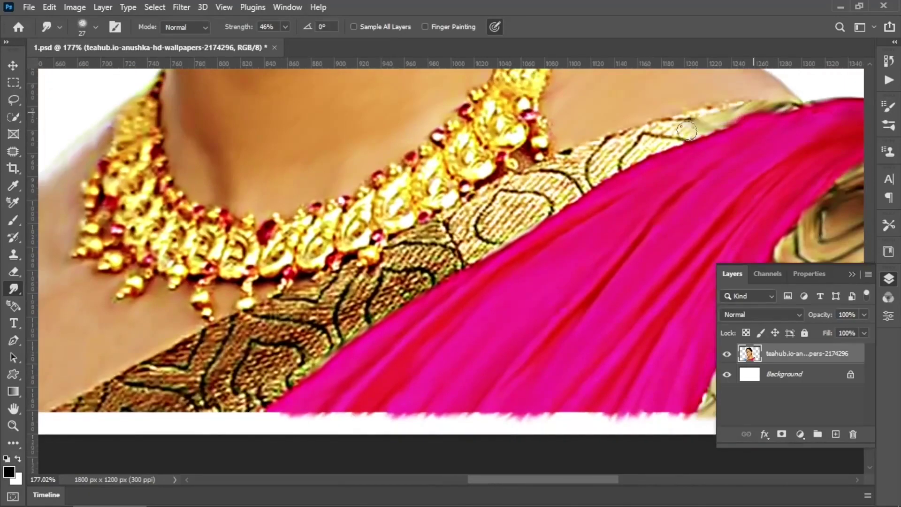
pyautogui.moveTo(751, 108)
pyautogui.mouseDown()
pyautogui.moveTo(573, 155)
pyautogui.moveTo(698, 118)
pyautogui.mouseUp()
pyautogui.hotkey('ctrl', 'z')
pyautogui.hotkey('ctrl', 'z')
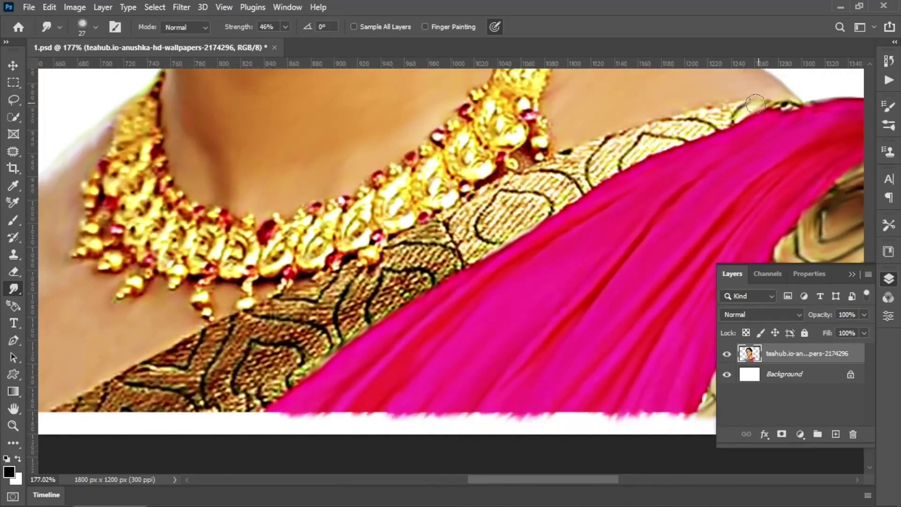
pyautogui.moveTo(649, 147)
pyautogui.mouseDown()
pyautogui.moveTo(762, 120)
pyautogui.moveTo(610, 155)
pyautogui.moveTo(579, 150)
pyautogui.moveTo(587, 178)
pyautogui.moveTo(507, 197)
pyautogui.moveTo(536, 215)
pyautogui.moveTo(464, 221)
pyautogui.moveTo(535, 227)
pyautogui.mouseUp()
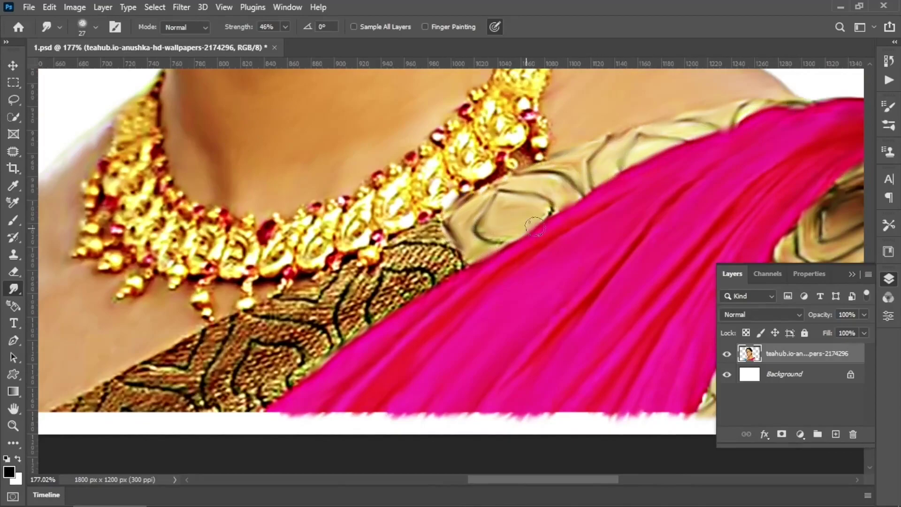
# - Flatten the beaded blouse beside and below the necklace into olive-brown folds
pyautogui.moveTo(391, 294); pyautogui.dragTo(532, 242)
pyautogui.moveTo(554, 198)
pyautogui.mouseDown()
pyautogui.moveTo(583, 227)
pyautogui.moveTo(495, 248)
pyautogui.moveTo(517, 268)
pyautogui.mouseUp()
pyautogui.moveTo(558, 235)
pyautogui.mouseDown()
pyautogui.moveTo(596, 211)
pyautogui.moveTo(539, 181)
pyautogui.mouseUp()
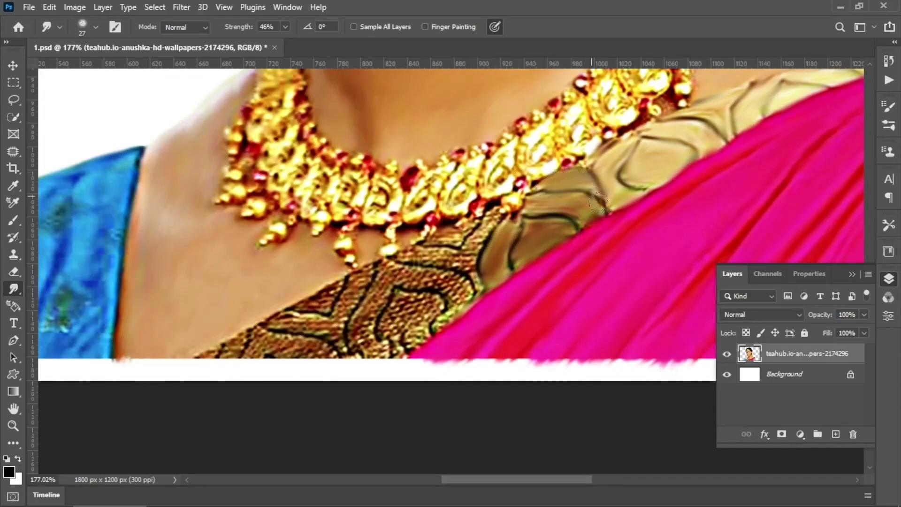
pyautogui.moveTo(592, 192); pyautogui.dragTo(611, 211)
pyautogui.scroll(-5, 590, 183)
pyautogui.scroll(5, 590, 183)
pyautogui.moveTo(554, 160)
pyautogui.mouseDown()
pyautogui.moveTo(539, 225)
pyautogui.moveTo(469, 202)
pyautogui.moveTo(667, 178)
pyautogui.mouseUp()
pyautogui.moveTo(484, 236)
pyautogui.mouseDown()
pyautogui.moveTo(516, 263)
pyautogui.moveTo(470, 263)
pyautogui.moveTo(416, 299)
pyautogui.moveTo(505, 288)
pyautogui.moveTo(433, 291)
pyautogui.moveTo(394, 312)
pyautogui.moveTo(443, 234)
pyautogui.moveTo(388, 246)
pyautogui.moveTo(282, 317)
pyautogui.moveTo(348, 324)
pyautogui.mouseUp()
# - Smudge the dark patches on the blue sleeve smooth with the scatter brush
pyautogui.hscroll(-5, 483, 241)
pyautogui.click(95, 27)
pyautogui.click(76, 181)
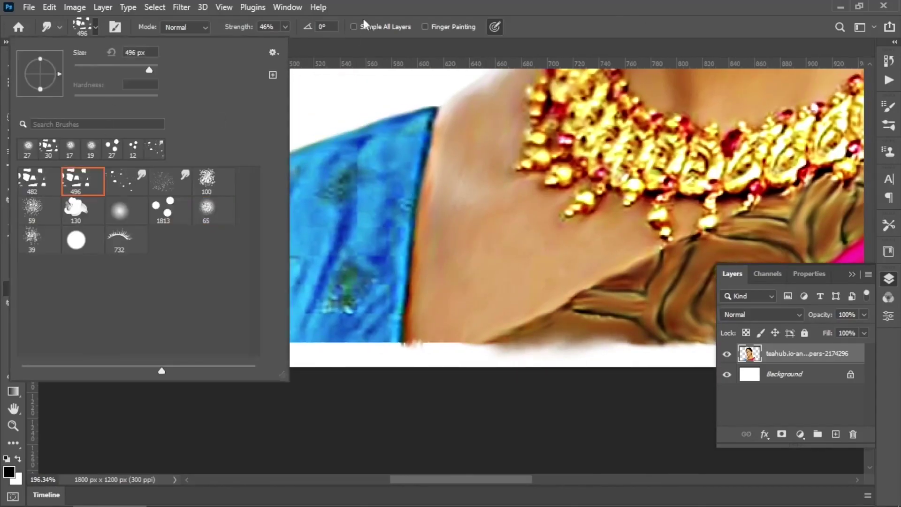
pyautogui.press('Return')
pyautogui.moveTo(360, 191)
pyautogui.mouseDown()
pyautogui.moveTo(354, 253)
pyautogui.moveTo(329, 320)
pyautogui.moveTo(272, 263)
pyautogui.moveTo(241, 190)
pyautogui.moveTo(203, 260)
pyautogui.moveTo(226, 329)
pyautogui.moveTo(366, 335)
pyautogui.mouseUp()
pyautogui.scroll(-5, 297, 313)
pyautogui.scroll(-3, 297, 313)
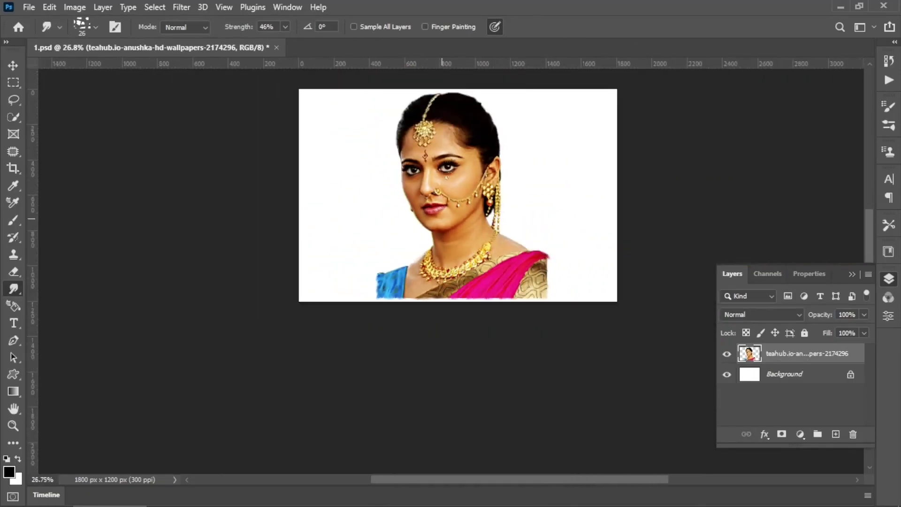
pyautogui.scroll(3, 297, 313)
# - Apply Dust & Scratches with threshold 0 to the whole portrait
pyautogui.press('v')
pyautogui.click(155, 7)
pyautogui.click(181, 296)
pyautogui.click(422, 149)
pyautogui.press('Escape')
pyautogui.press('Escape')
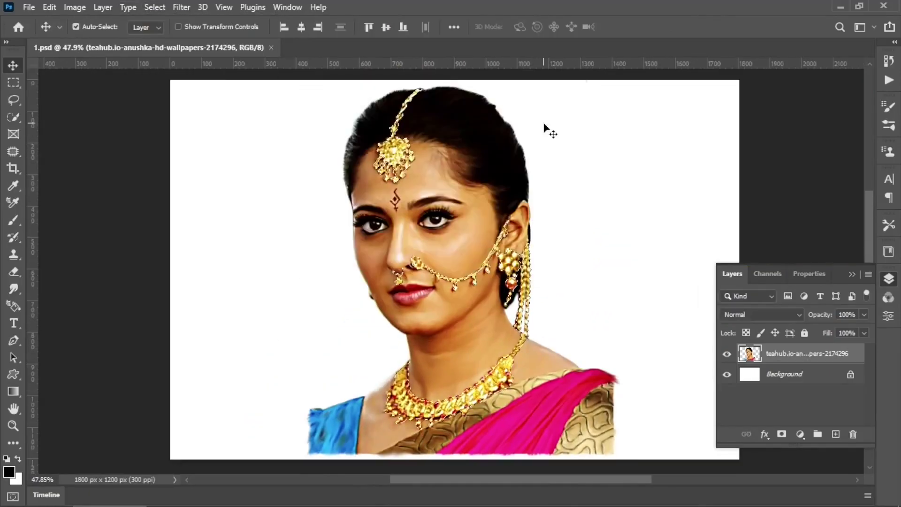
pyautogui.click(181, 7)
pyautogui.click(232, 18)
pyautogui.moveTo(398, 311); pyautogui.dragTo(352, 311)
pyautogui.click(513, 94)
pyautogui.scroll(5, 484, 254)
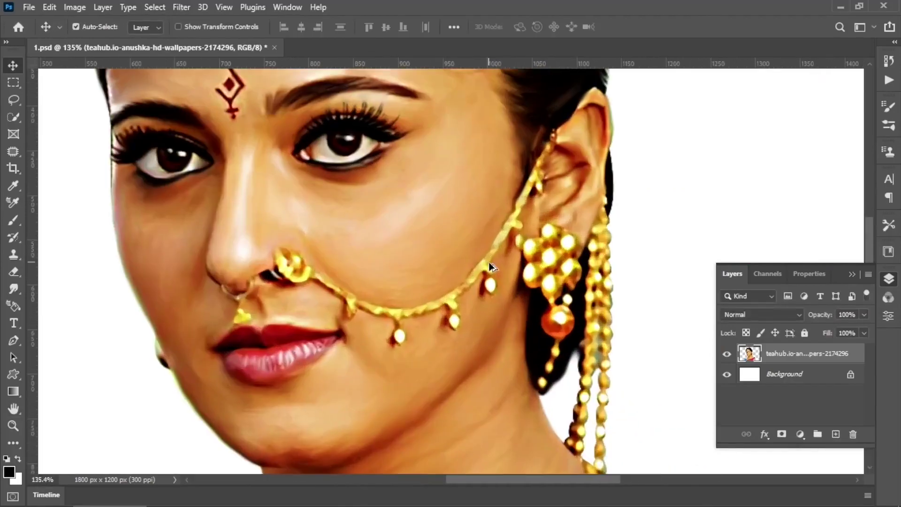
pyautogui.scroll(-2, 489, 262)
pyautogui.scroll(-1, 517, 291)
pyautogui.scroll(-2, 544, 318)
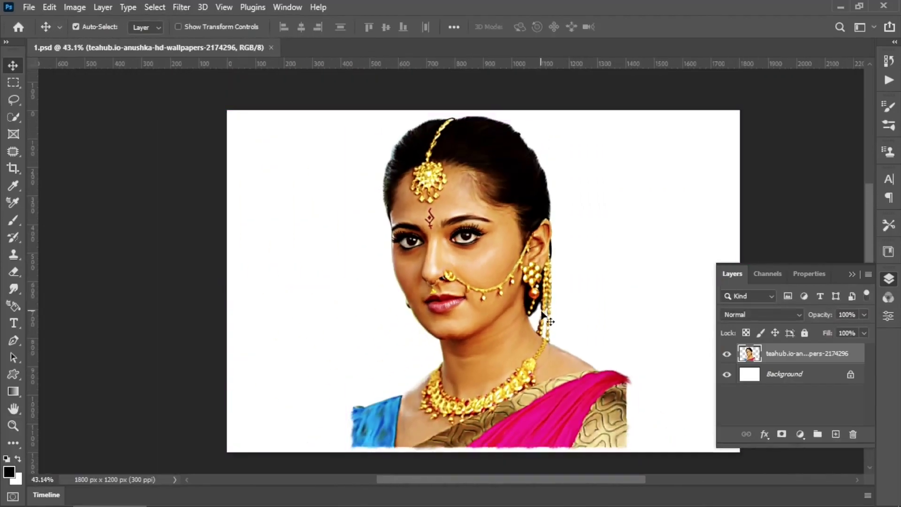
# - Add a Color-mode layer and brush a magenta tint along the hairline
pyautogui.click(835, 434)
pyautogui.click(762, 315)
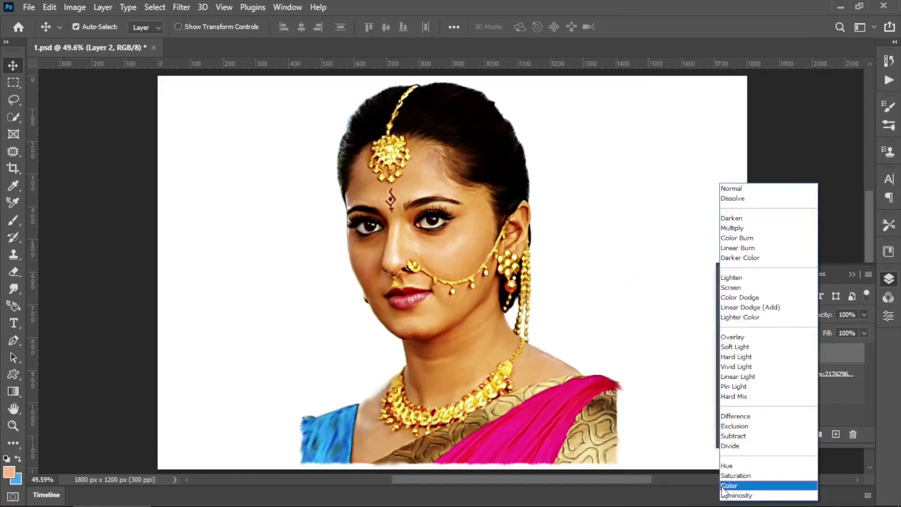
pyautogui.click(724, 486)
pyautogui.press('b')
pyautogui.moveTo(281, 28); pyautogui.dragTo(262, 29)
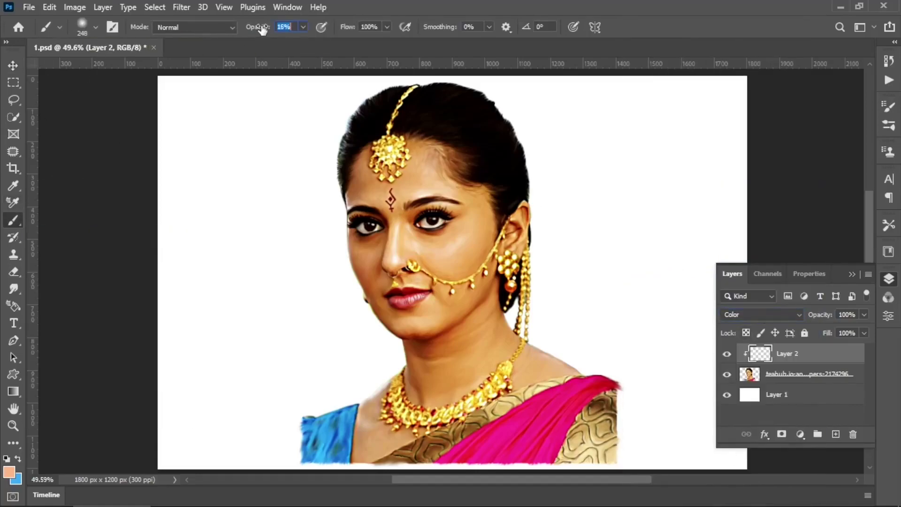
pyautogui.click(9, 473)
pyautogui.click(196, 162)
pyautogui.click(178, 134)
pyautogui.click(312, 125)
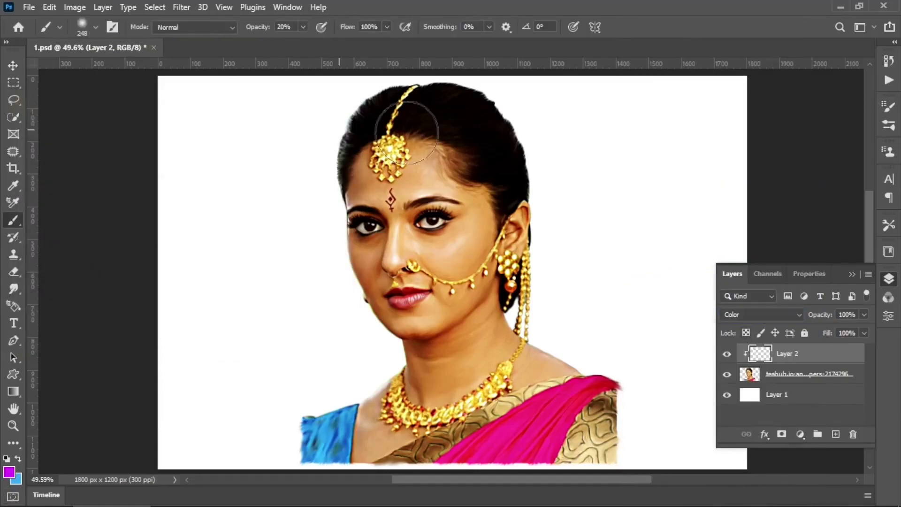
pyautogui.moveTo(468, 111); pyautogui.dragTo(519, 201)
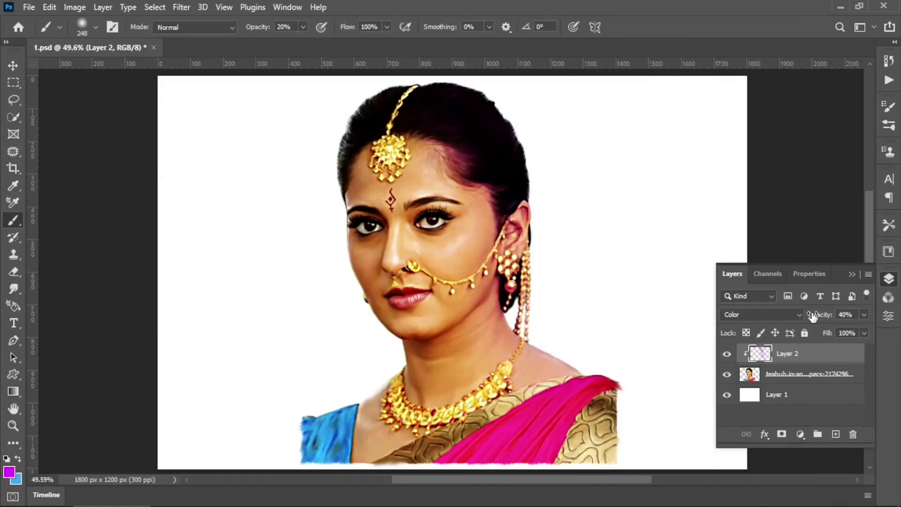
# - Change the foreground colour to yellow, then to orange
pyautogui.click(9, 471)
pyautogui.click(195, 269)
pyautogui.click(165, 258)
pyautogui.click(312, 124)
pyautogui.click(9, 472)
pyautogui.click(195, 282)
pyautogui.click(312, 125)
# - Choose pink for the cheeks and set the tint layer to 40% opacity
pyautogui.doubleClick(843, 357)
pyautogui.click(735, 166)
pyautogui.click(8, 472)
pyautogui.click(195, 149)
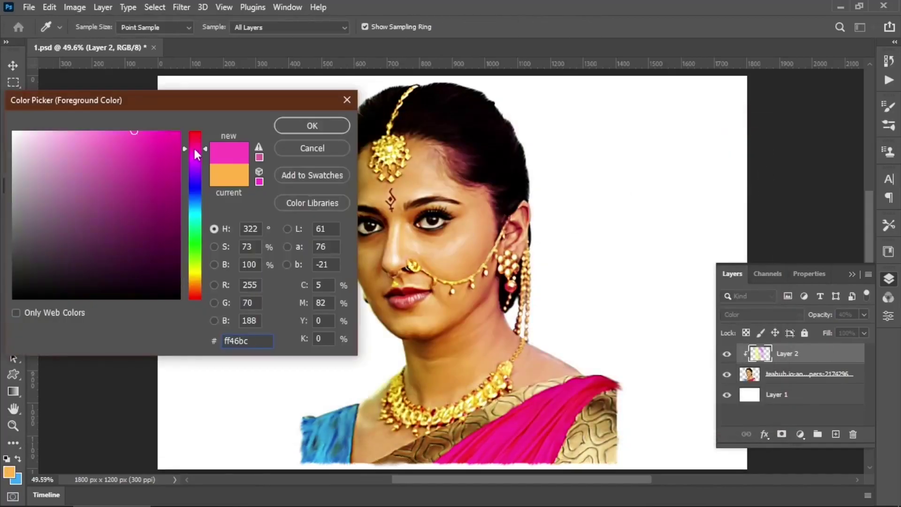
pyautogui.click(136, 133)
pyautogui.press('Return')
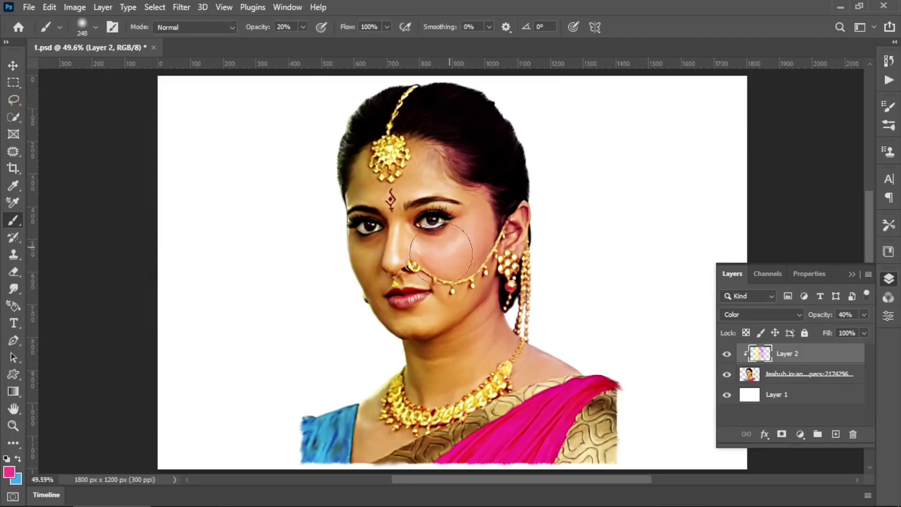
pyautogui.doubleClick(844, 358)
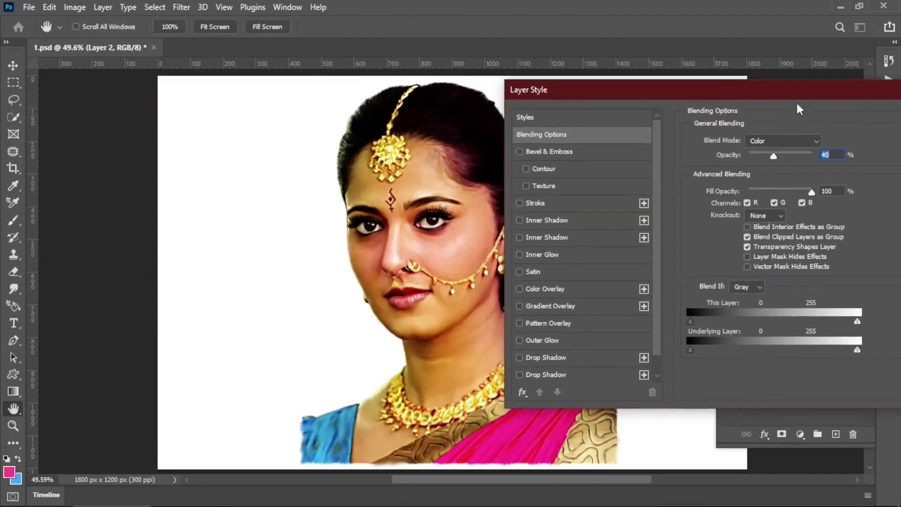
pyautogui.press('Return')
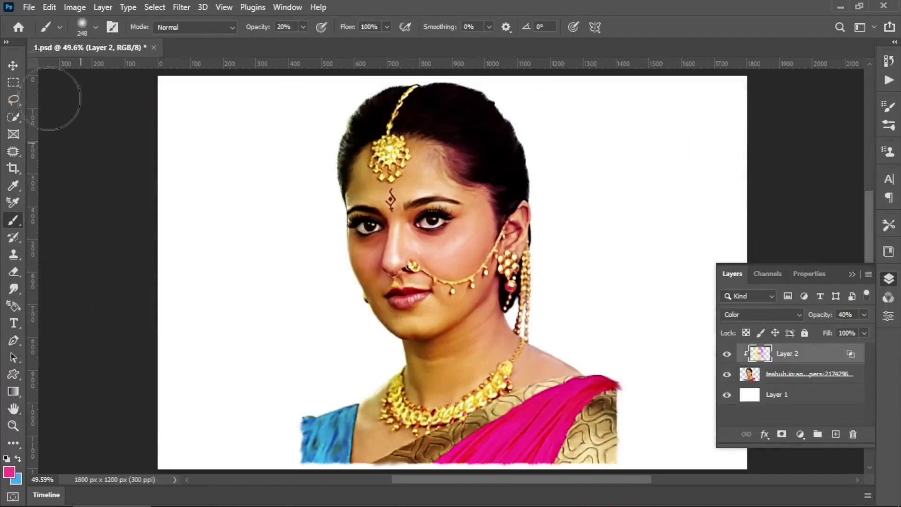
pyautogui.press('v')
pyautogui.click(805, 403)
# - Fill Layer 1 with an olive foreground colour, replacing the white background
pyautogui.click(9, 472)
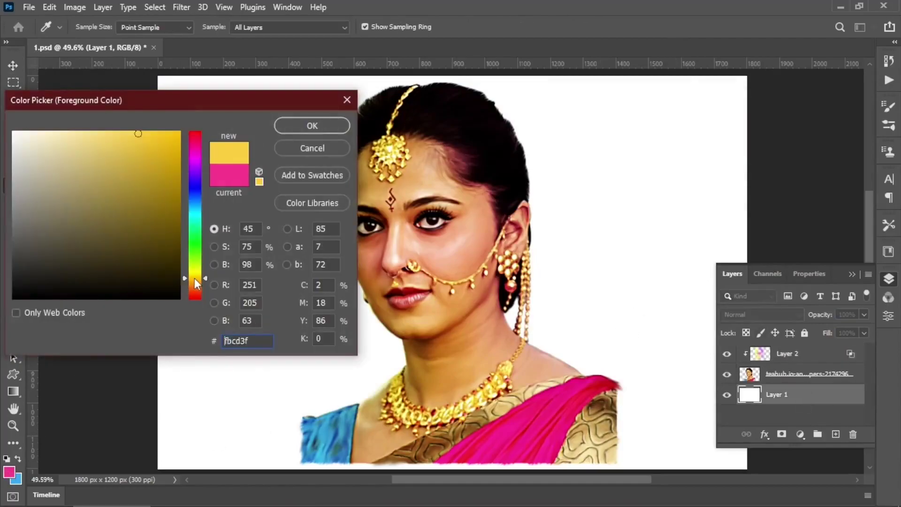
pyautogui.click(117, 201)
pyautogui.click(312, 125)
pyautogui.hotkey('alt', 'BackSpace')
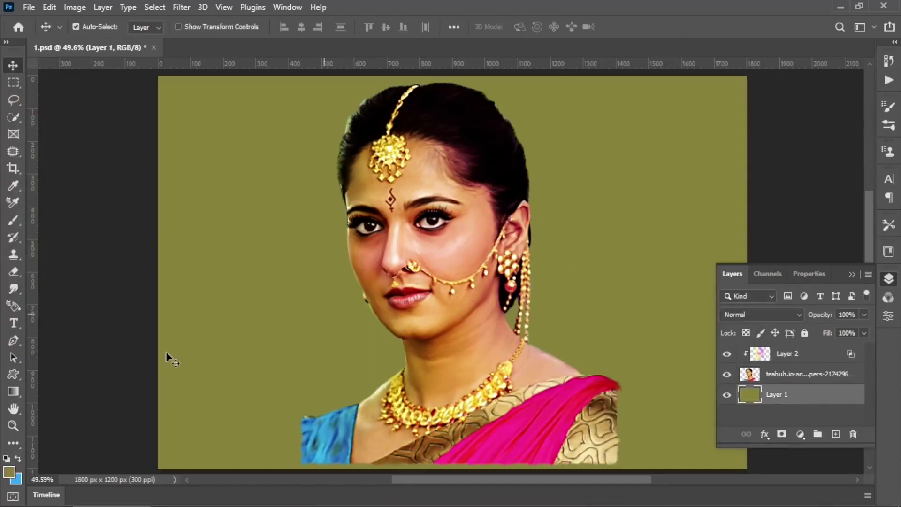
# - Smudge-paint a soft cyan cloud on the right and yellow clouds on the left
pyautogui.click(13, 289)
pyautogui.moveTo(554, 272)
pyautogui.mouseDown()
pyautogui.moveTo(549, 335)
pyautogui.moveTo(611, 122)
pyautogui.moveTo(666, 423)
pyautogui.mouseUp()
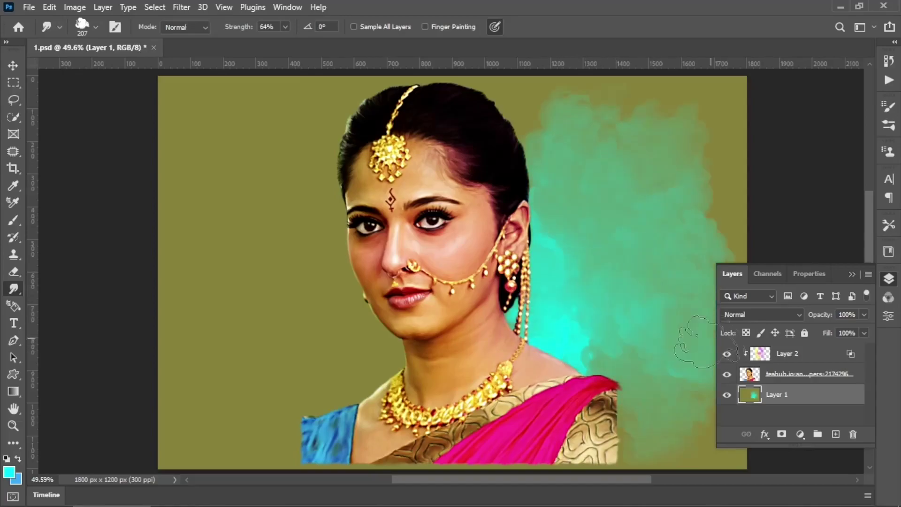
pyautogui.press('i')
pyautogui.click(357, 344)
pyautogui.click(9, 472)
pyautogui.moveTo(329, 281)
pyautogui.mouseDown()
pyautogui.moveTo(272, 373)
pyautogui.moveTo(219, 381)
pyautogui.mouseUp()
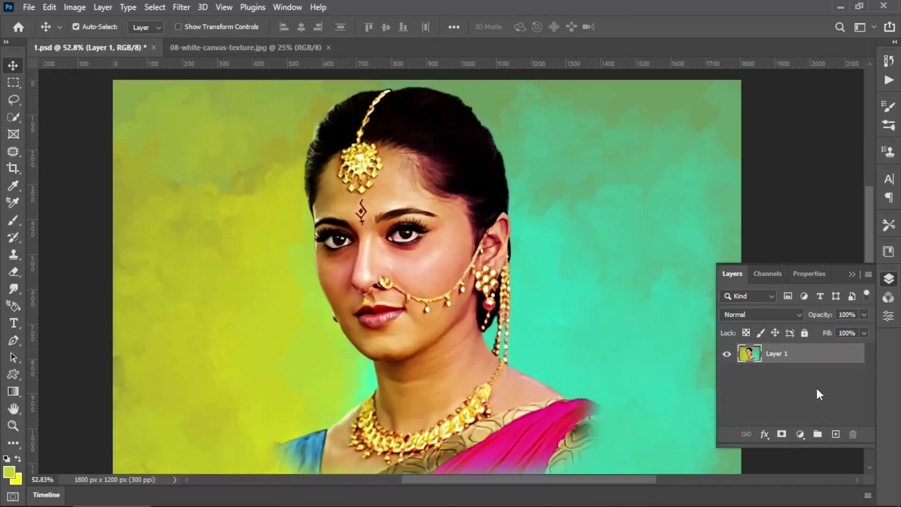
# - Apply the Filter Gallery Texturizer Canvas texture at scaling 62, relief 4, light Top Right
pyautogui.click(182, 7)
pyautogui.click(202, 79)
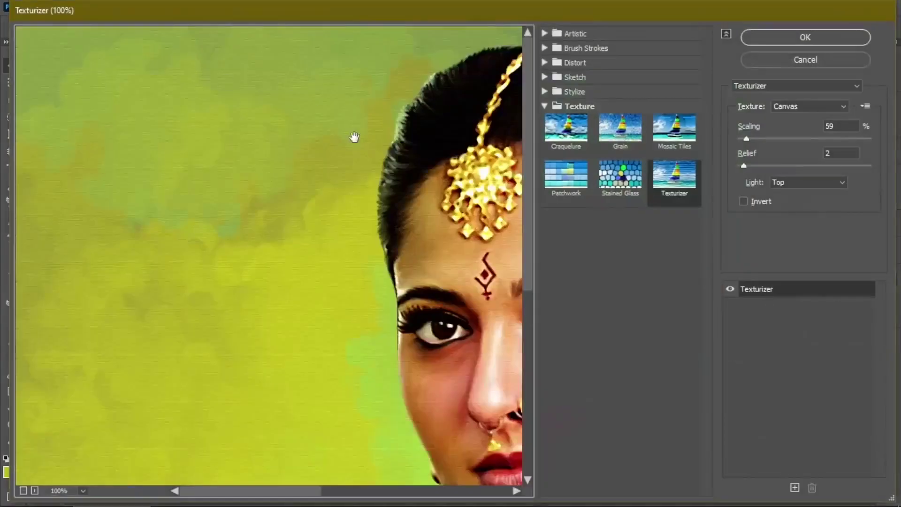
pyautogui.click(747, 139)
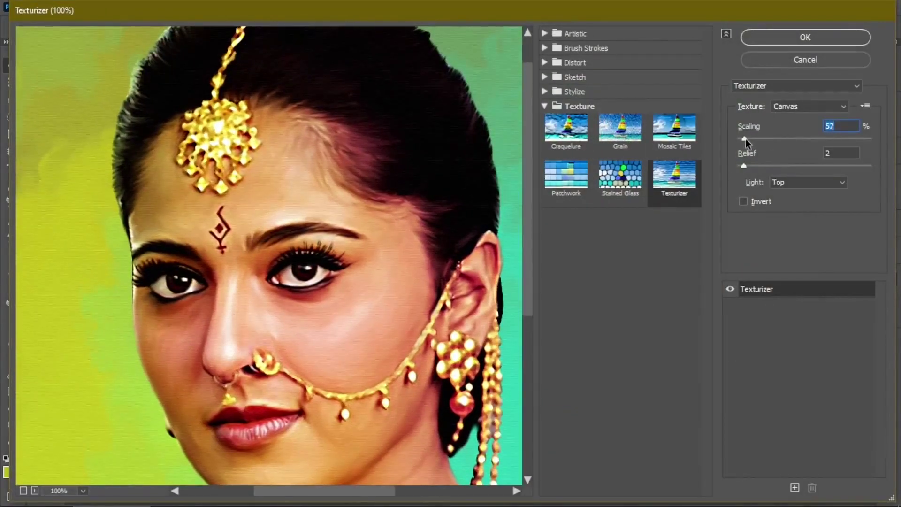
pyautogui.moveTo(746, 139); pyautogui.dragTo(750, 167)
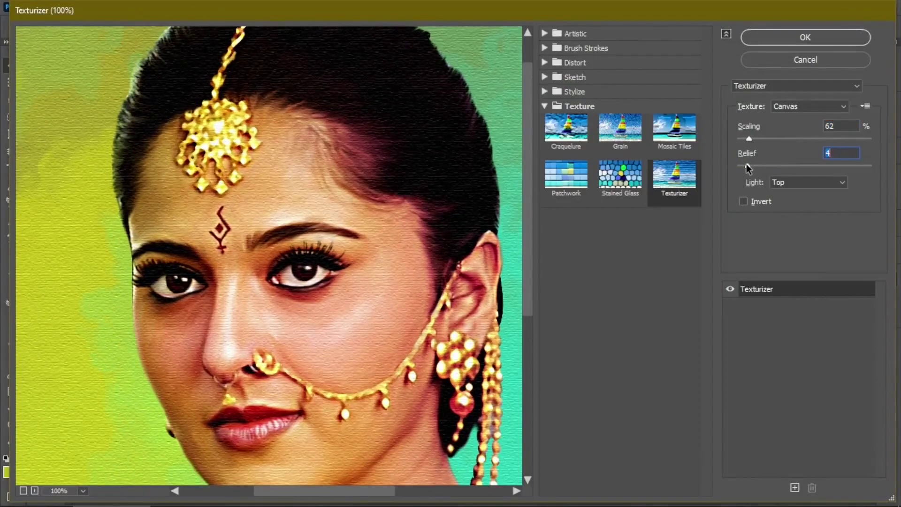
pyautogui.click(772, 182)
pyautogui.click(792, 242)
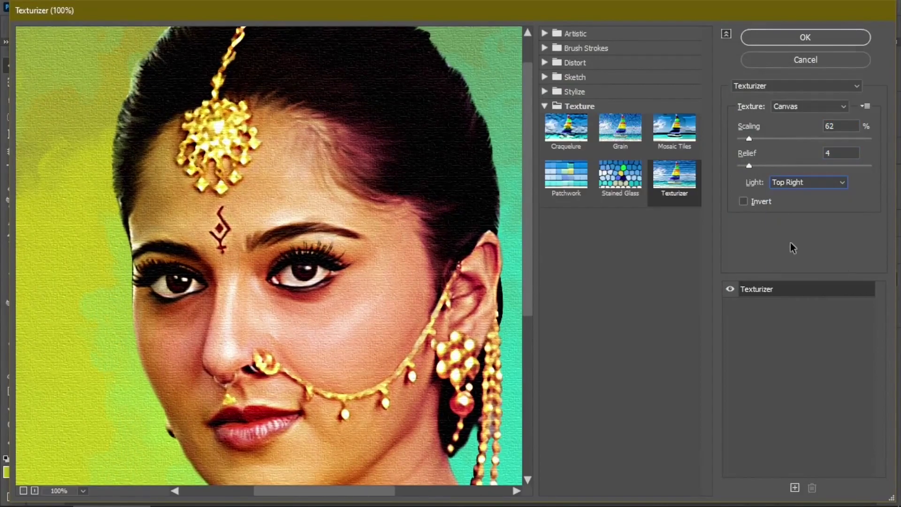
pyautogui.click(819, 41)
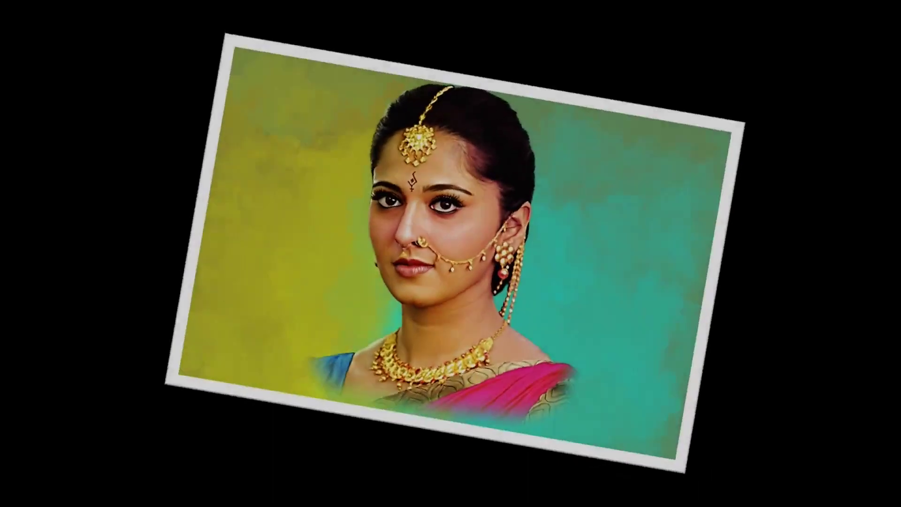